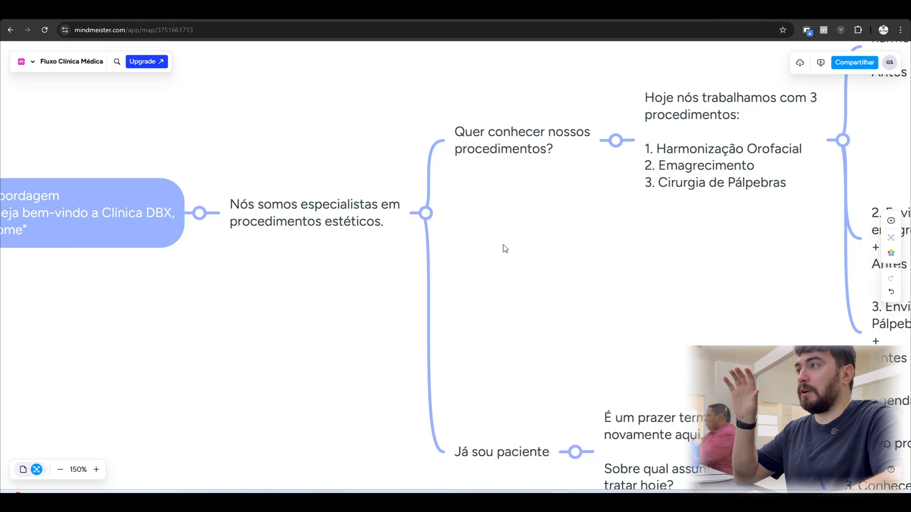
Examine the "Quer conhecer nossos procedimentos?" branch and its list of three procedures in the clinic flow mind map.
{"action": "left_click_drag", "start_coordinate": [503, 245], "coordinate": [504, 227]}
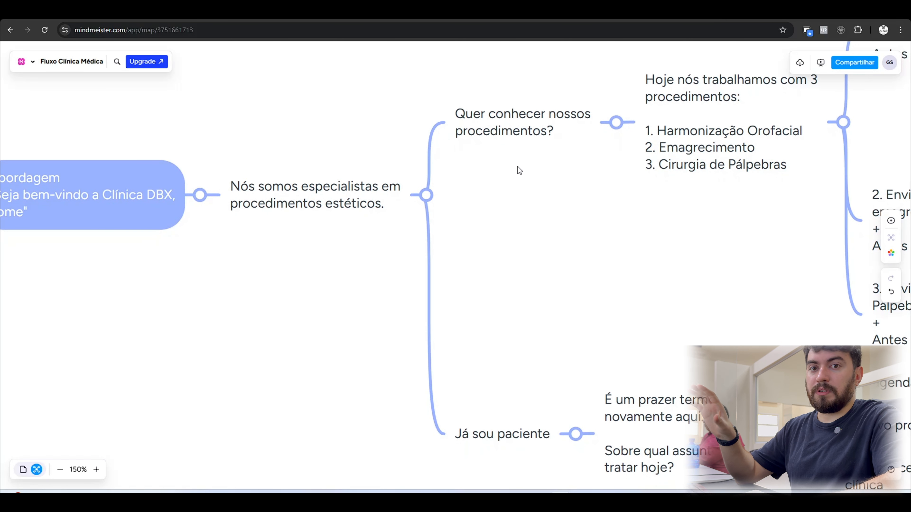
{"action": "scroll", "coordinate": [524, 183], "scroll_direction": "down", "scroll_amount": 1}
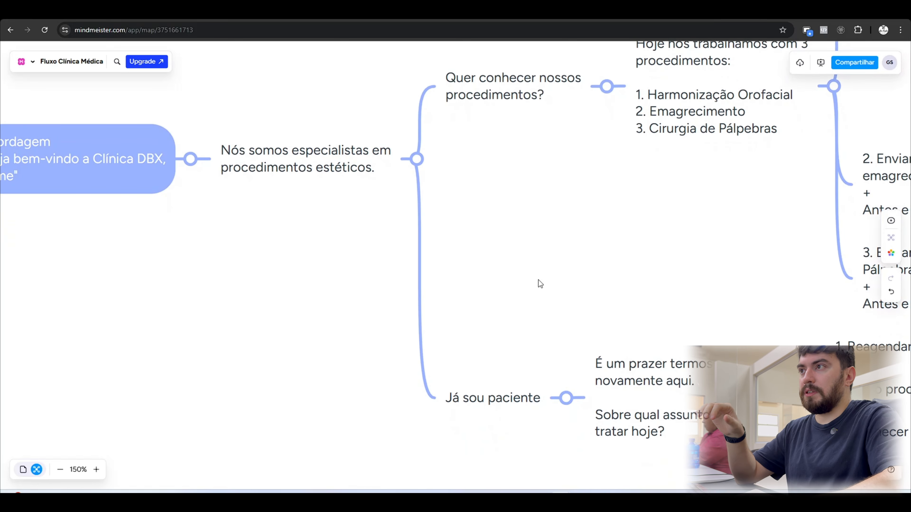
{"action": "left_click_drag", "start_coordinate": [539, 282], "coordinate": [424, 375]}
{"action": "left_click_drag", "start_coordinate": [456, 273], "coordinate": [406, 305]}
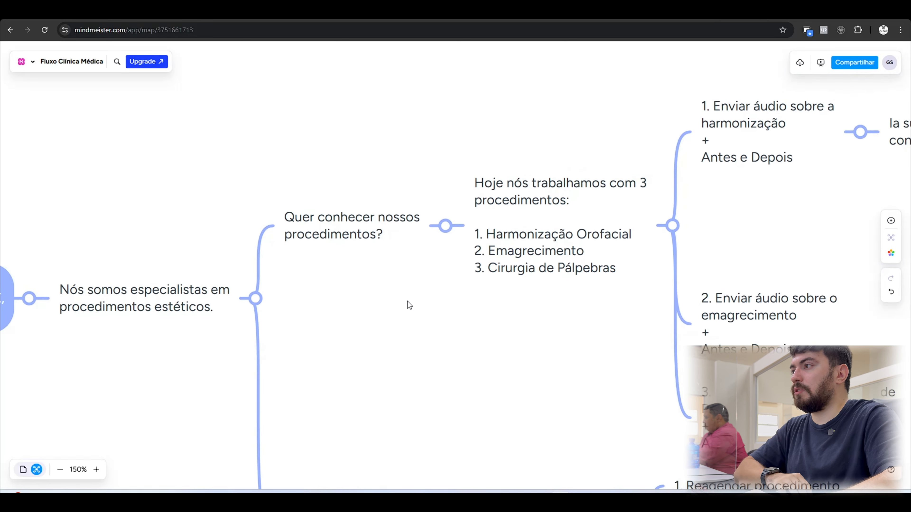
{"action": "scroll", "coordinate": [558, 218], "scroll_direction": "up", "scroll_amount": 3}
{"action": "left_click_drag", "start_coordinate": [569, 125], "coordinate": [540, 120]}
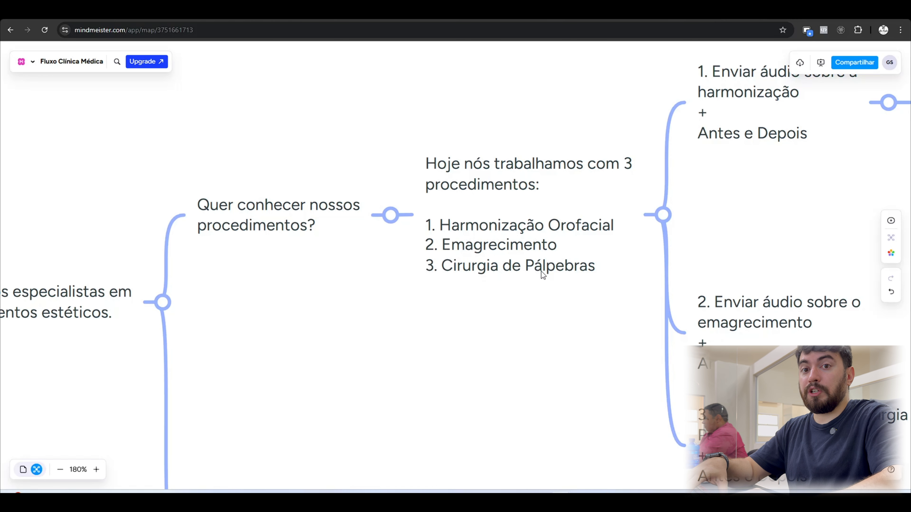
{"action": "left_click_drag", "start_coordinate": [607, 306], "coordinate": [568, 313]}
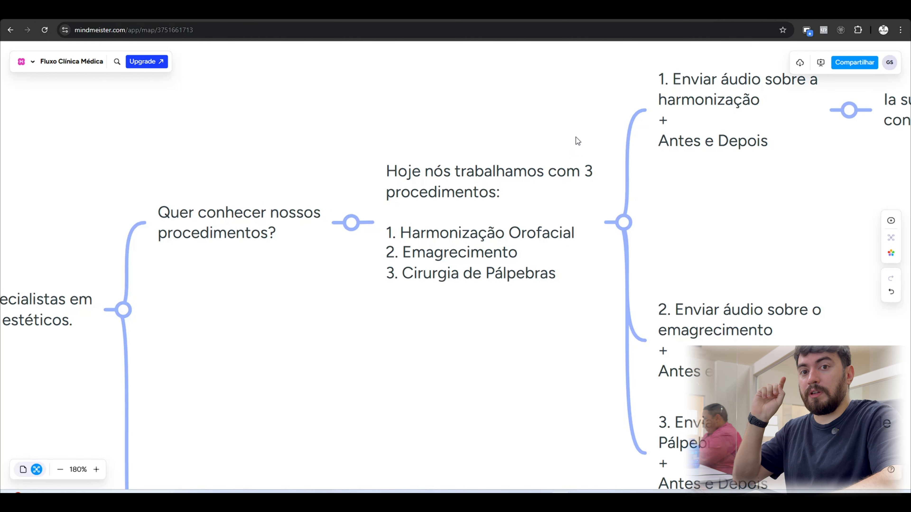
{"action": "left_click_drag", "start_coordinate": [570, 139], "coordinate": [315, 169]}
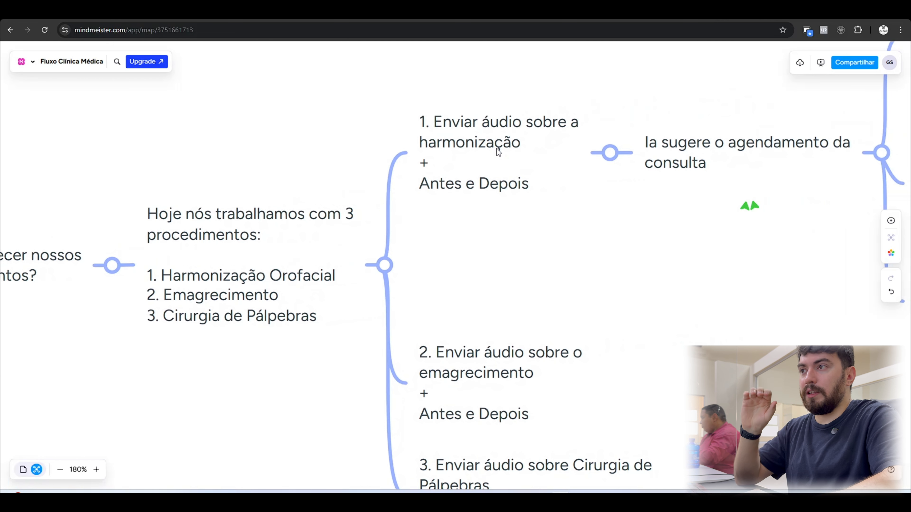
Examine the audio and "Antes e Depois" topics for each procedure and their connections to the appointment suggestion.
{"action": "scroll", "coordinate": [524, 150], "scroll_direction": "down", "scroll_amount": 1}
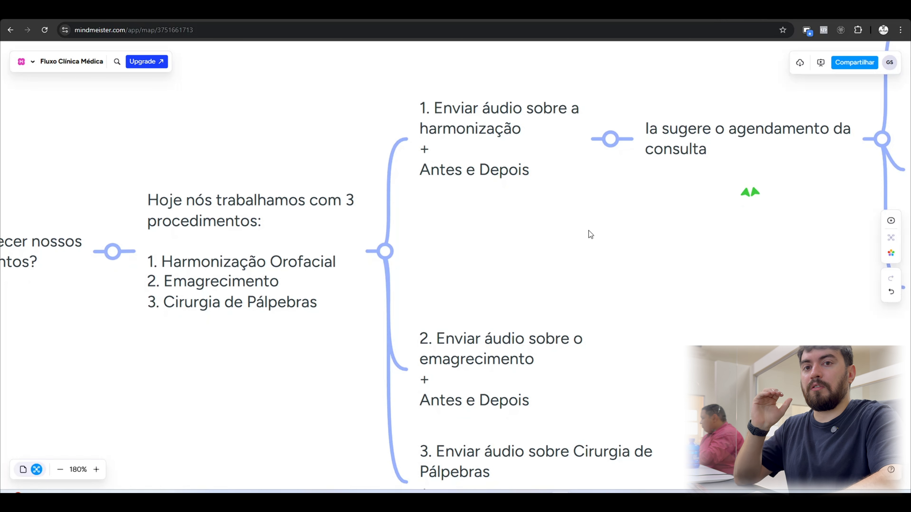
{"action": "left_click_drag", "start_coordinate": [624, 251], "coordinate": [547, 255]}
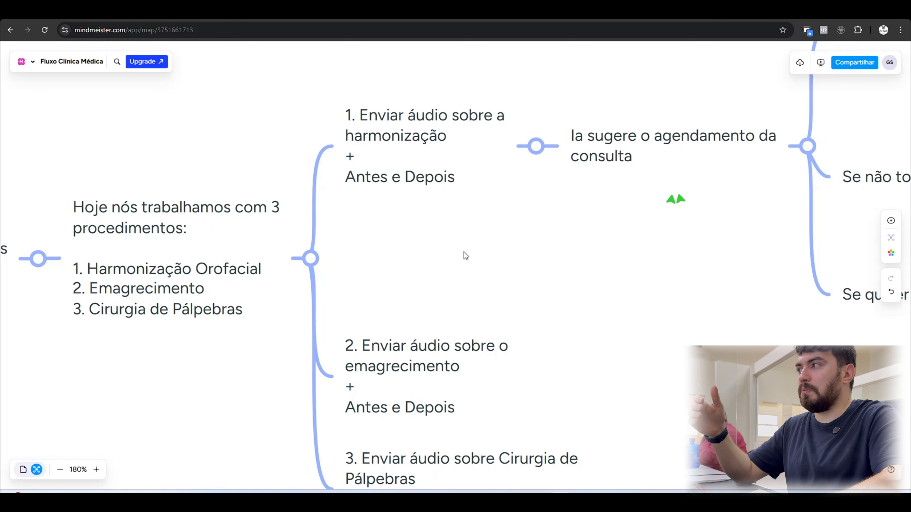
{"action": "left_click_drag", "start_coordinate": [464, 252], "coordinate": [482, 132]}
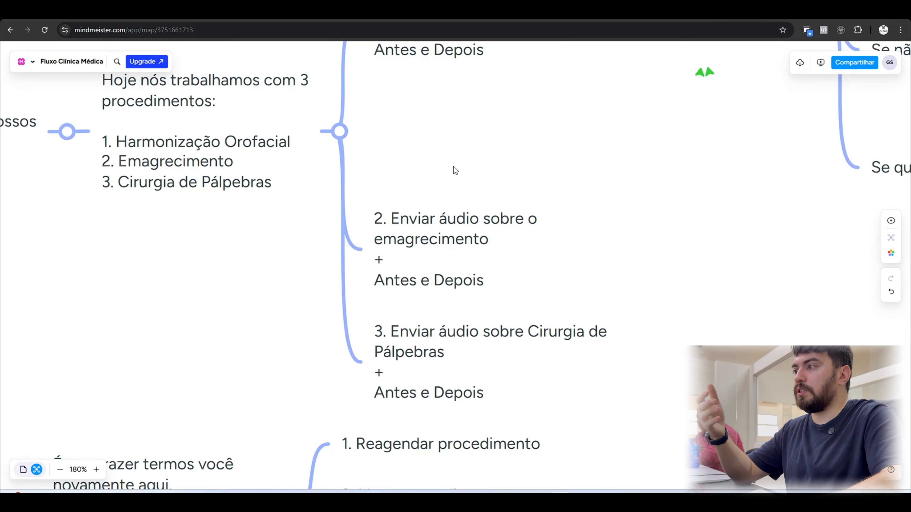
{"action": "left_click", "coordinate": [417, 315]}
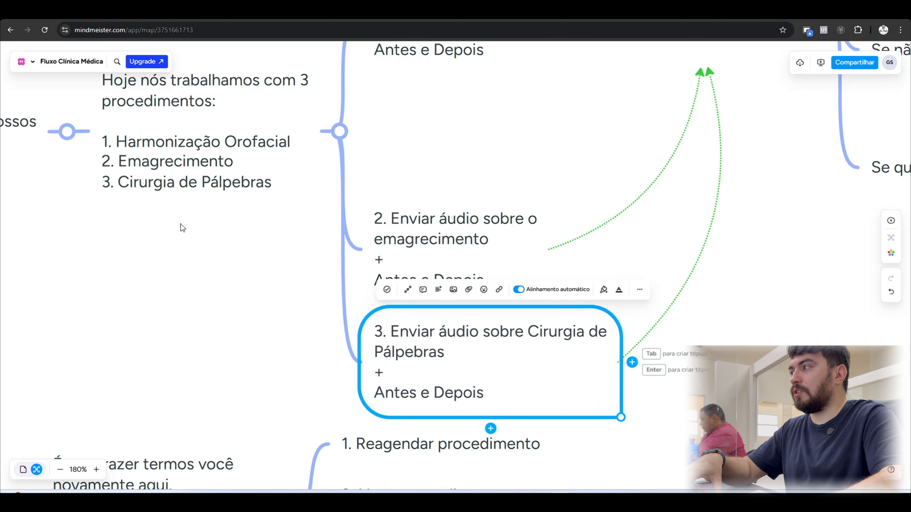
{"action": "left_click", "coordinate": [296, 275]}
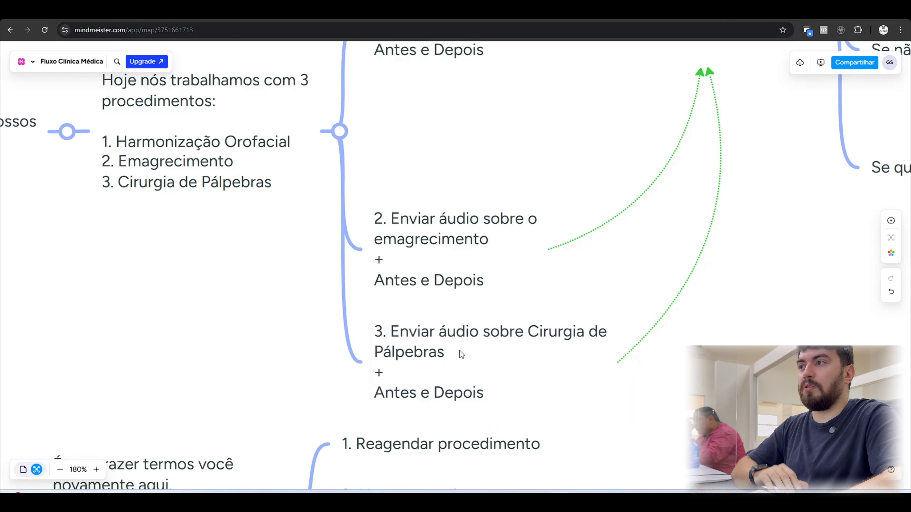
{"action": "left_click_drag", "start_coordinate": [583, 140], "coordinate": [469, 187]}
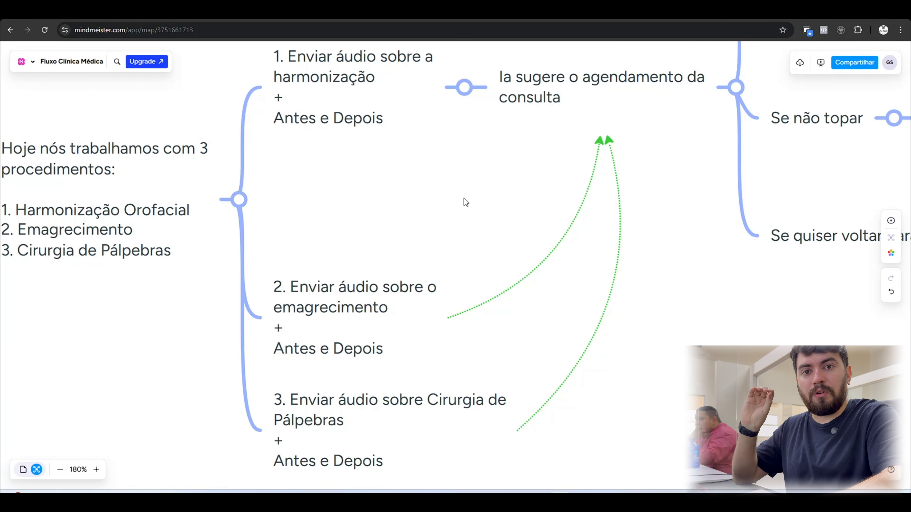
{"action": "left_click_drag", "start_coordinate": [504, 181], "coordinate": [408, 214]}
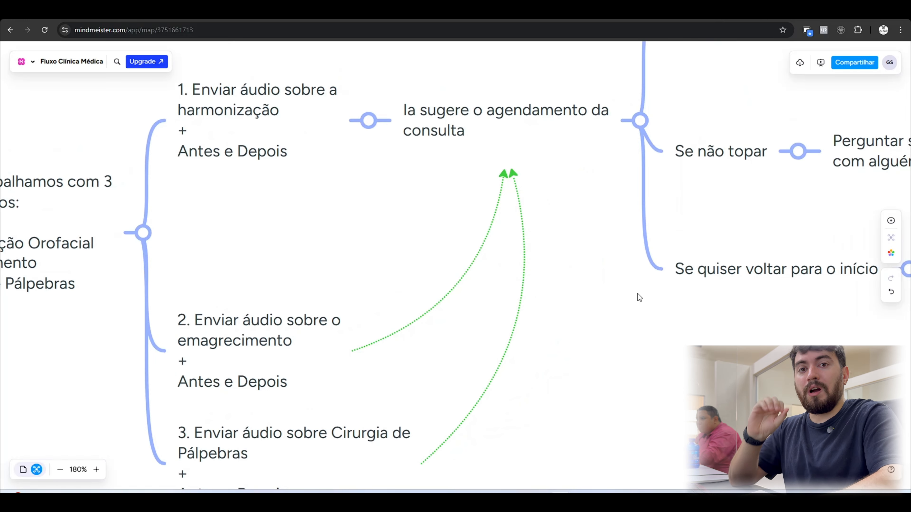
Review the paths after the appointment suggestion: "Se topar", "Se não topar" and "Se quiser voltar para o início".
{"action": "scroll", "coordinate": [620, 351], "scroll_direction": "up", "scroll_amount": 5}
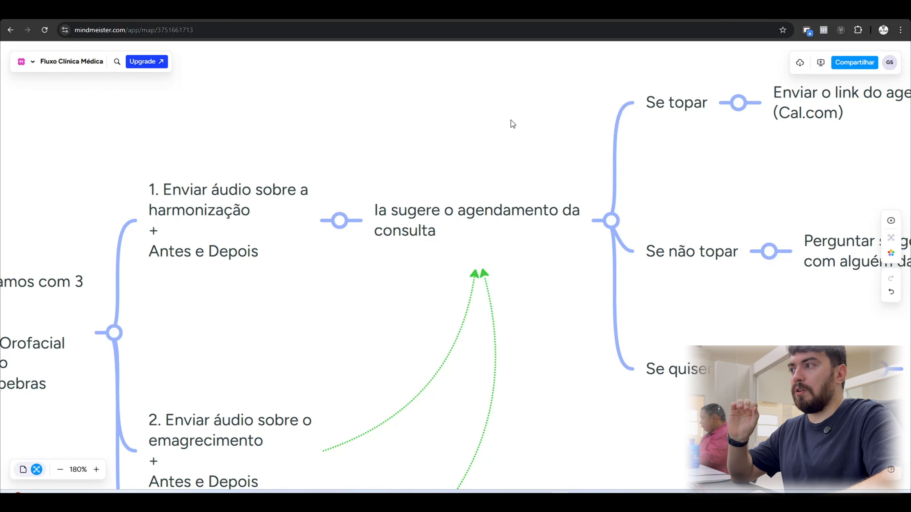
{"action": "left_click_drag", "start_coordinate": [511, 120], "coordinate": [438, 146]}
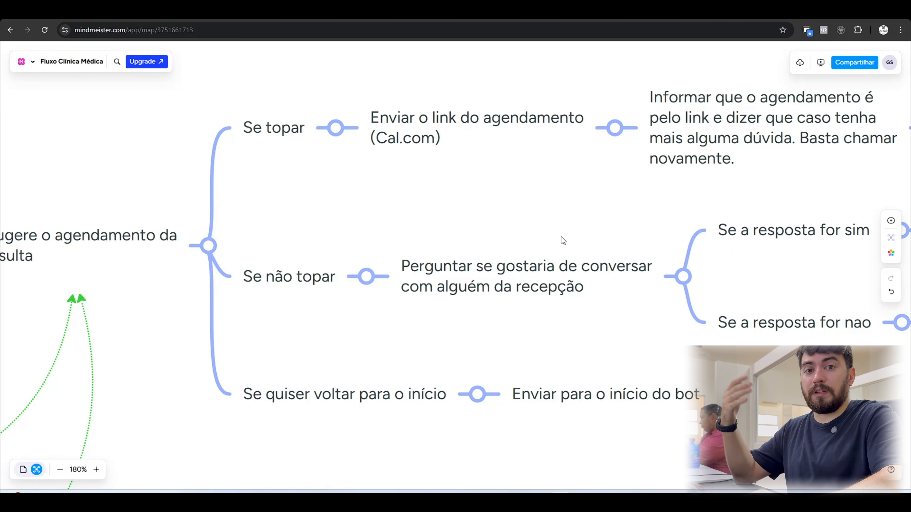
{"action": "left_click_drag", "start_coordinate": [354, 339], "coordinate": [373, 294]}
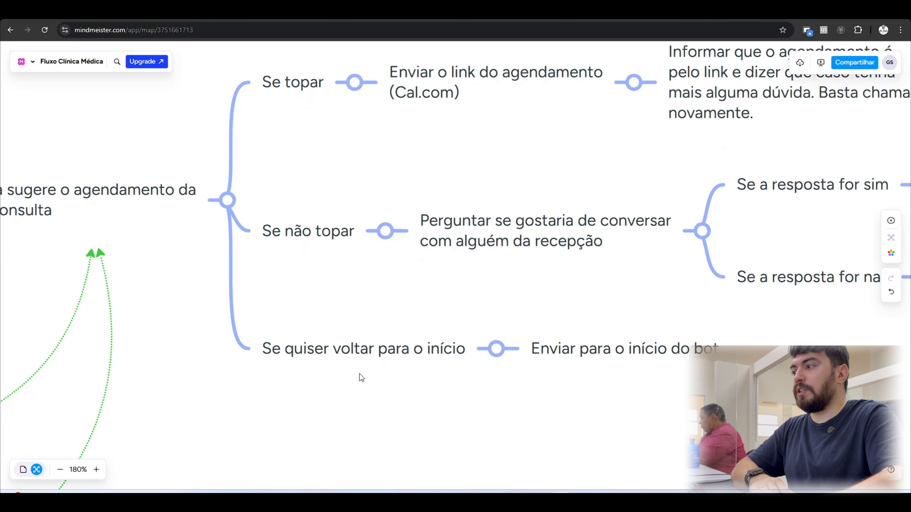
{"action": "left_click_drag", "start_coordinate": [360, 373], "coordinate": [388, 358]}
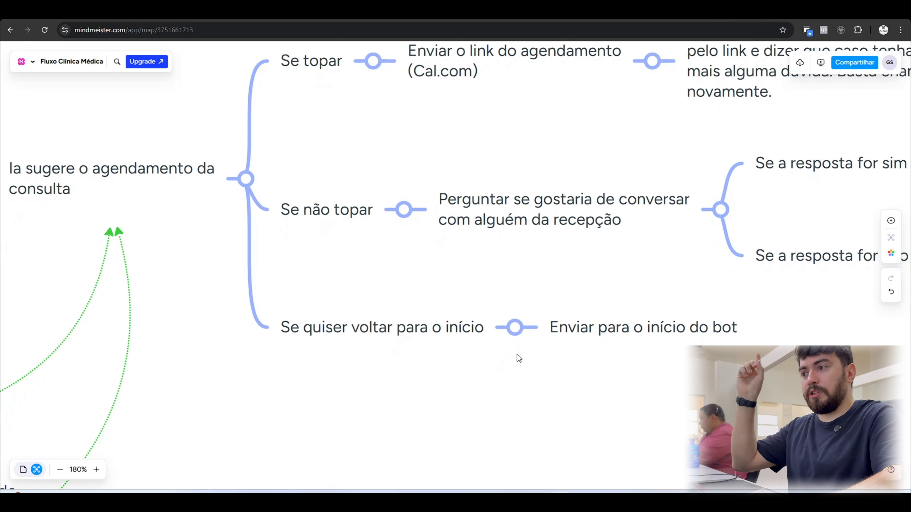
{"action": "left_click_drag", "start_coordinate": [643, 150], "coordinate": [548, 277]}
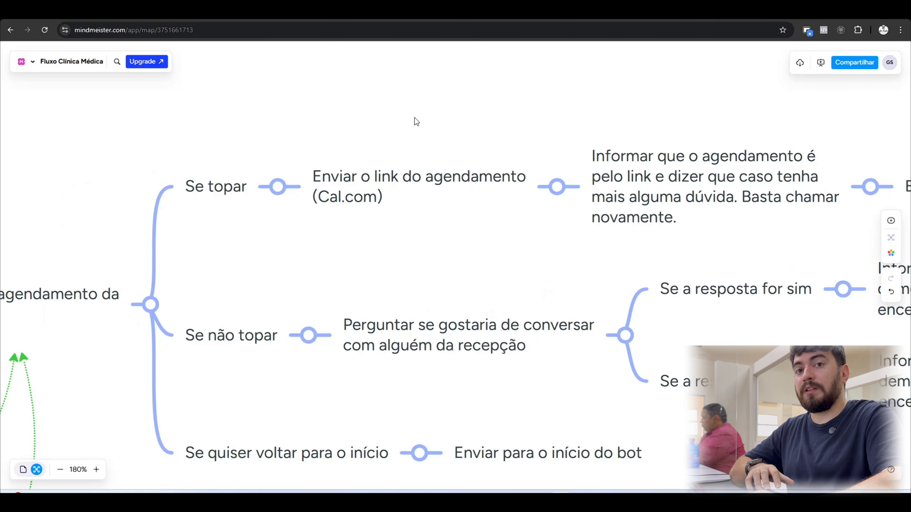
{"action": "scroll", "coordinate": [483, 110], "scroll_direction": "right", "scroll_amount": 5}
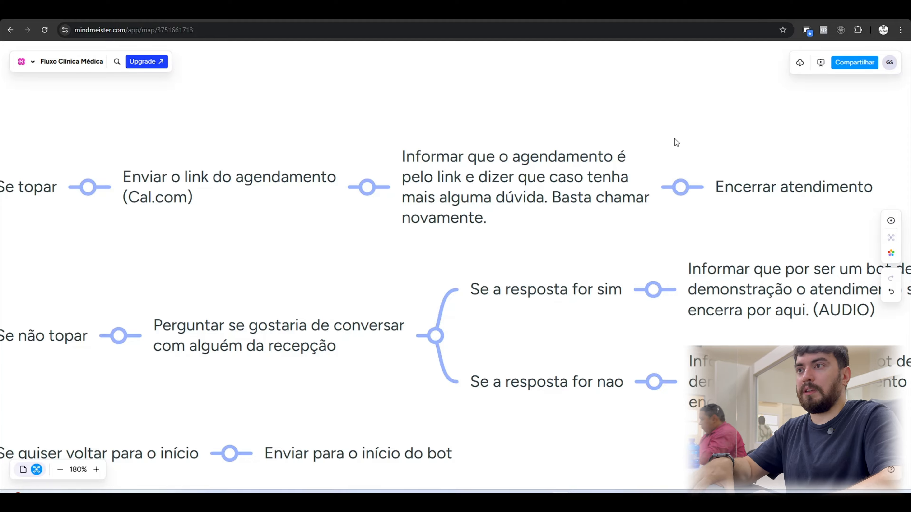
{"action": "left_click_drag", "start_coordinate": [659, 137], "coordinate": [476, 143]}
Review the "Se não topar" branch, following its yes and no answers through to the end of the service.
{"action": "left_click_drag", "start_coordinate": [422, 250], "coordinate": [647, 123]}
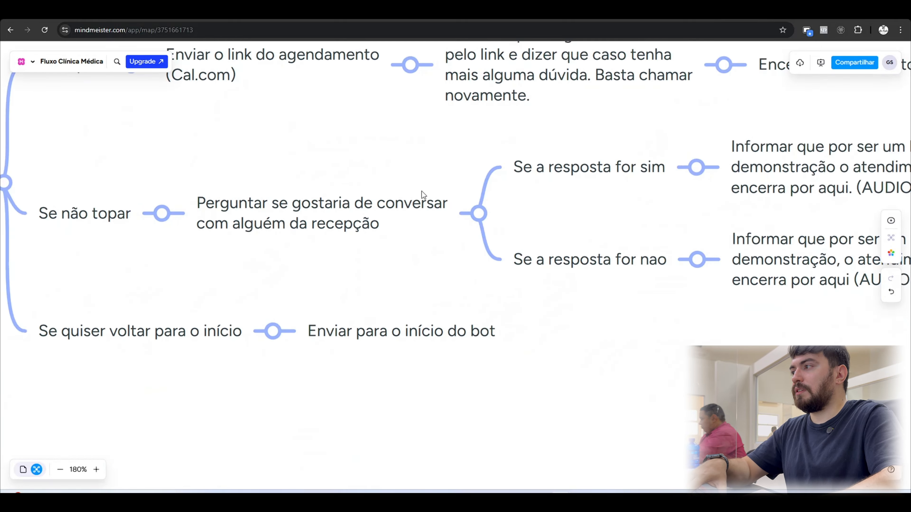
{"action": "left_click_drag", "start_coordinate": [650, 219], "coordinate": [406, 284]}
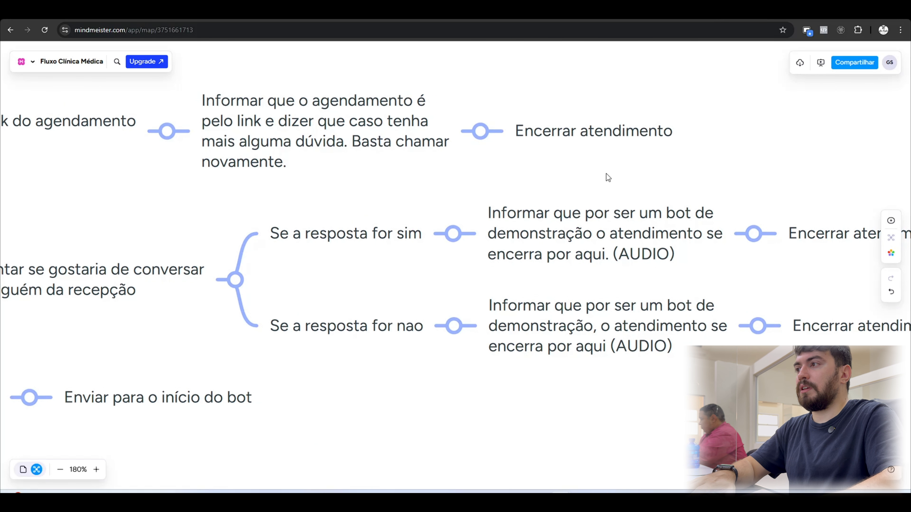
{"action": "left_click_drag", "start_coordinate": [606, 174], "coordinate": [560, 158]}
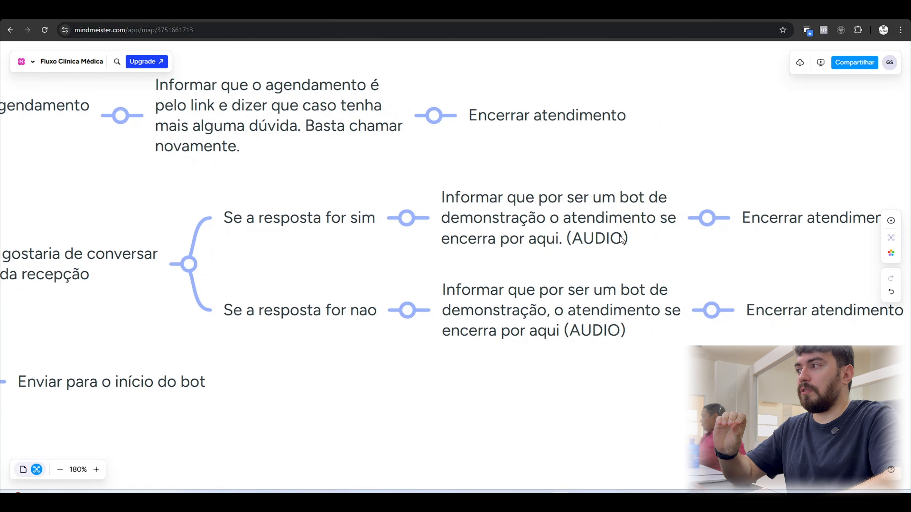
{"action": "left_click_drag", "start_coordinate": [330, 364], "coordinate": [347, 322]}
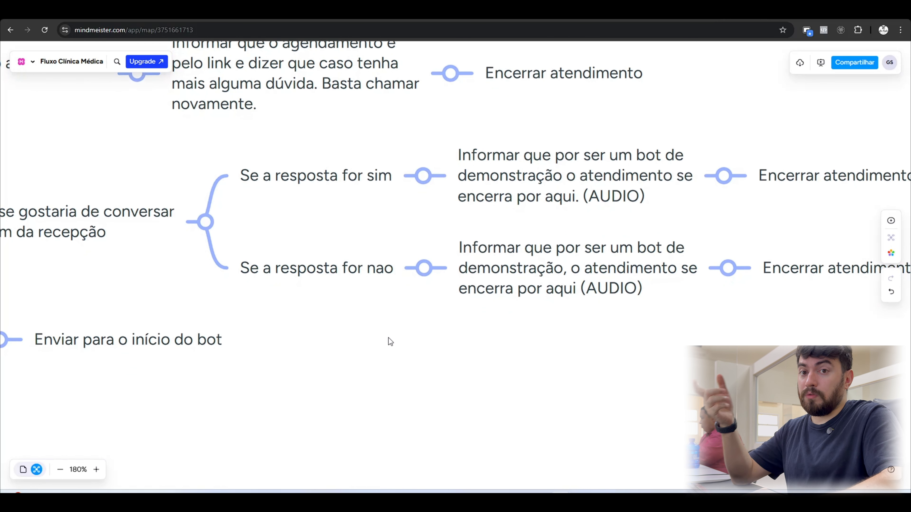
{"action": "scroll", "coordinate": [566, 347], "scroll_direction": "right", "scroll_amount": 2}
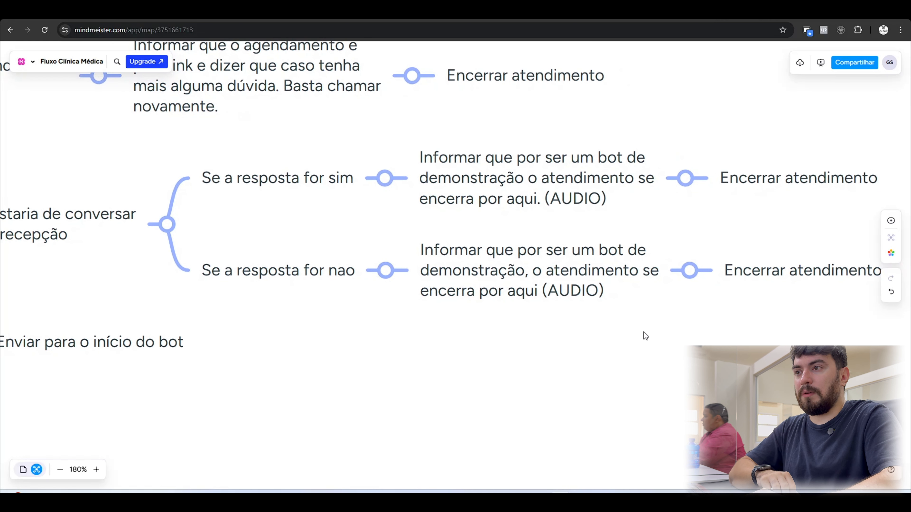
{"action": "left_click_drag", "start_coordinate": [649, 337], "coordinate": [596, 341]}
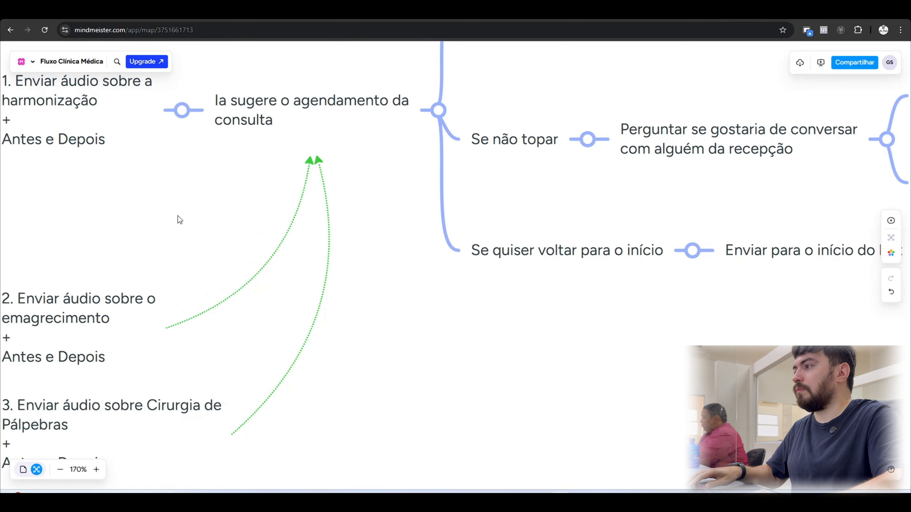
Examine the "Já sou paciente" branch with its subject options, and return to the start of the map.
{"action": "left_click_drag", "start_coordinate": [178, 216], "coordinate": [436, 203]}
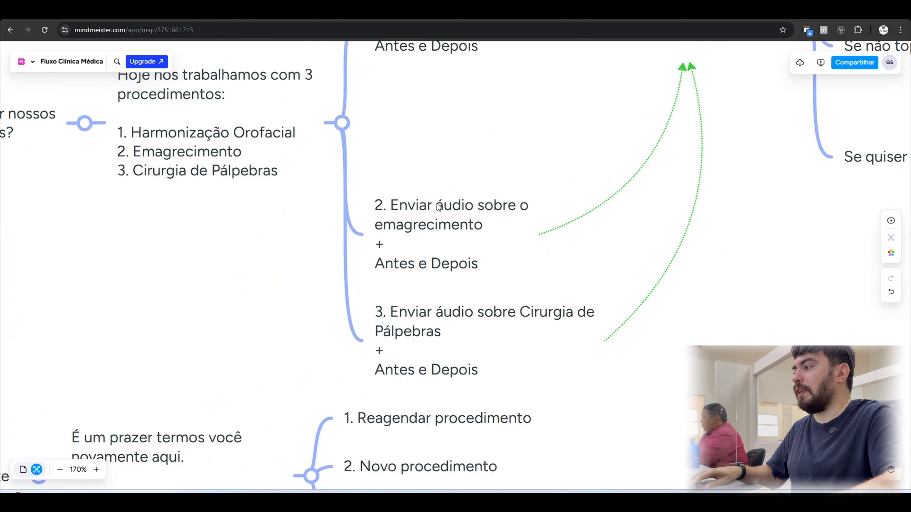
{"action": "left_click_drag", "start_coordinate": [256, 303], "coordinate": [438, 129]}
{"action": "left_click_drag", "start_coordinate": [353, 178], "coordinate": [379, 143]}
{"action": "scroll", "coordinate": [402, 235], "scroll_direction": "up", "scroll_amount": 5}
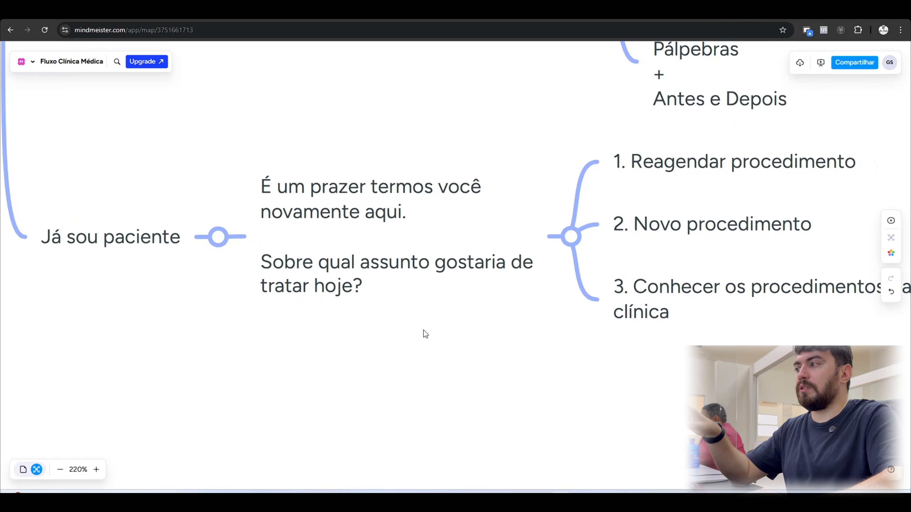
{"action": "left_click_drag", "start_coordinate": [498, 329], "coordinate": [266, 386]}
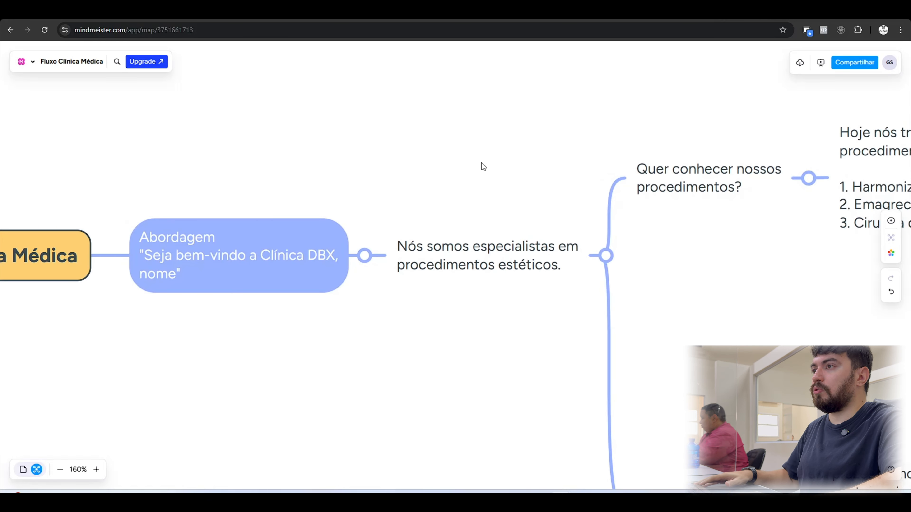
{"action": "scroll", "coordinate": [483, 157], "scroll_direction": "down", "scroll_amount": 5}
{"action": "left_click_drag", "start_coordinate": [750, 235], "coordinate": [572, 278]}
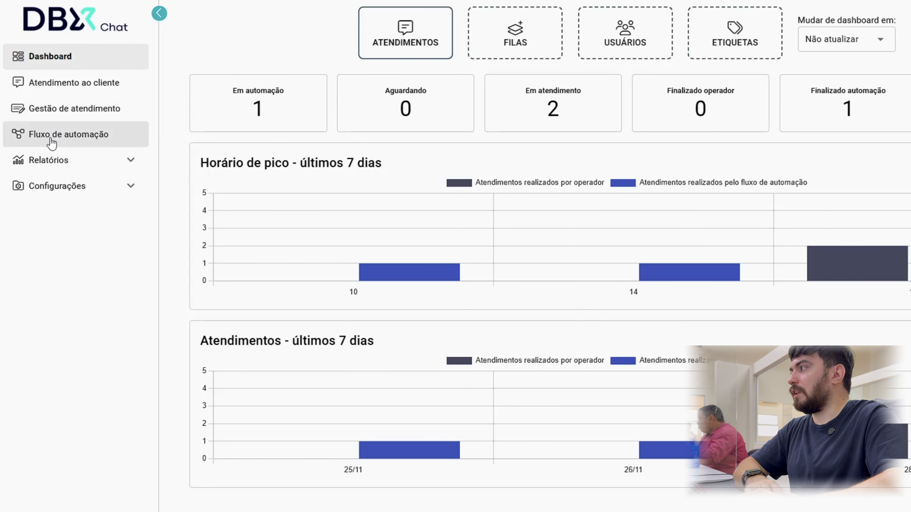
Switch to DBX Chat and open the "Clínica Médica" automation flow in the flow editor.
{"action": "left_click", "coordinate": [111, 138]}
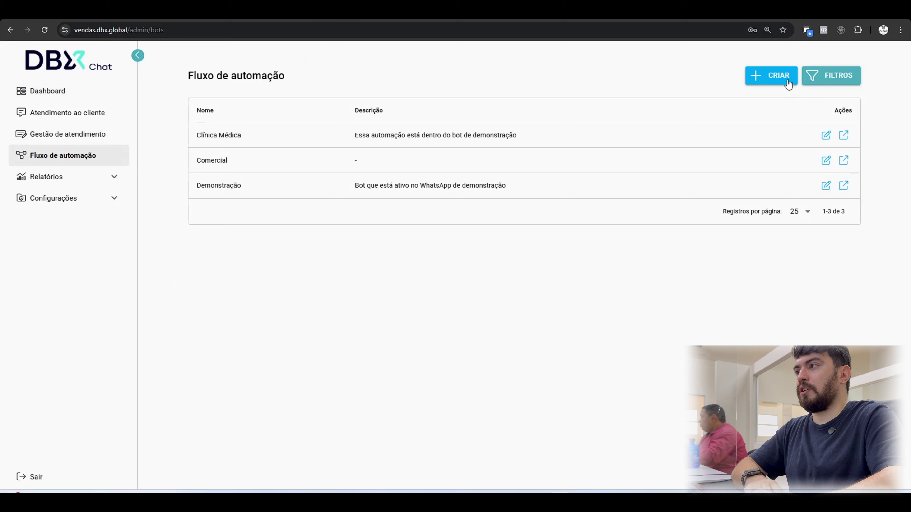
{"action": "left_click", "coordinate": [782, 76]}
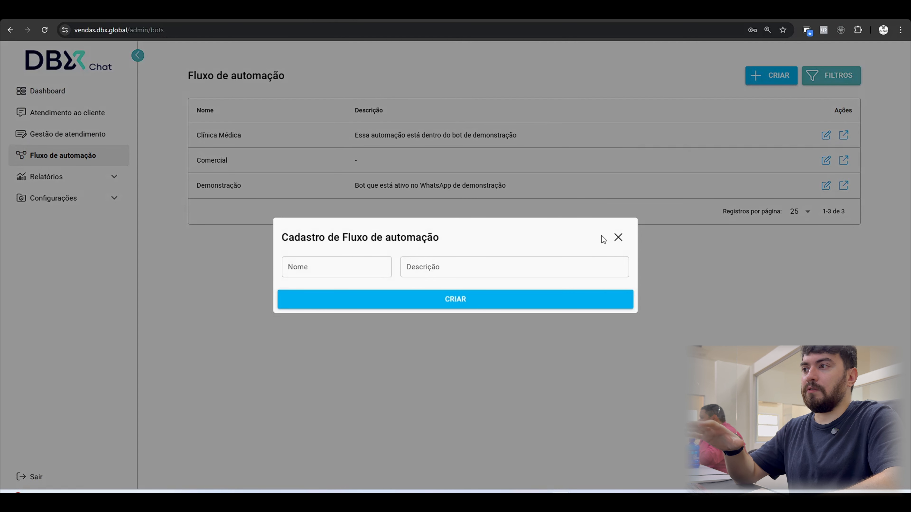
{"action": "left_click", "coordinate": [619, 238]}
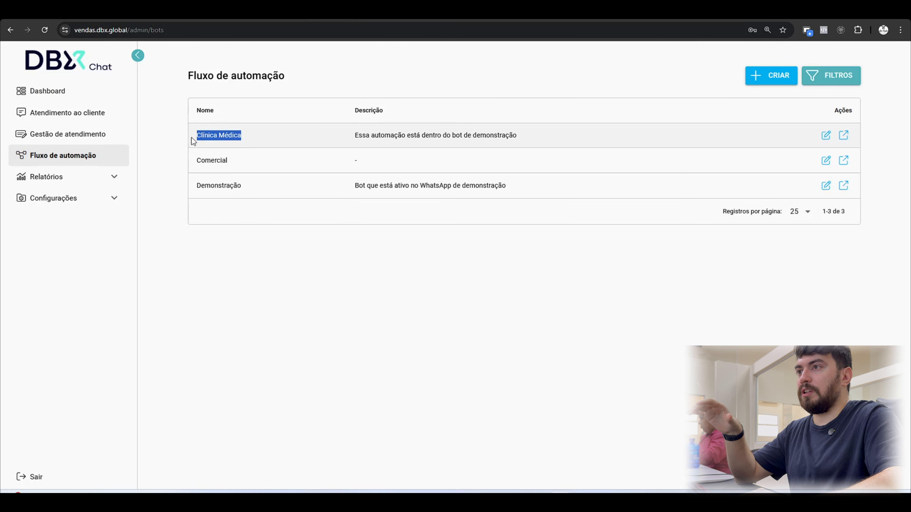
{"action": "left_click", "coordinate": [844, 135]}
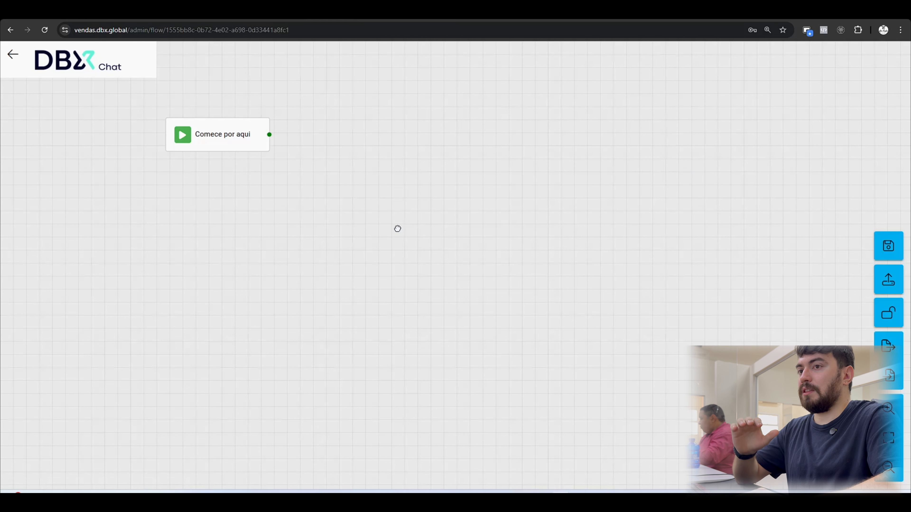
{"action": "left_click_drag", "start_coordinate": [397, 228], "coordinate": [406, 277]}
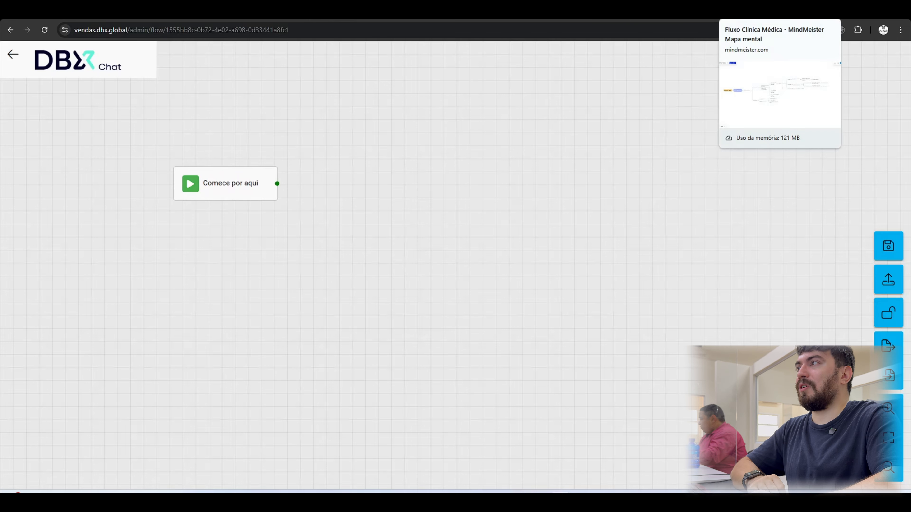
Copy the welcome text "Seja bem-vindo a Clínica DBX, nome" from the mind map's Abordagem node and return to the DBX Chat flow.
{"action": "left_click", "coordinate": [761, 13]}
{"action": "scroll", "coordinate": [204, 233], "scroll_direction": "up", "scroll_amount": 10}
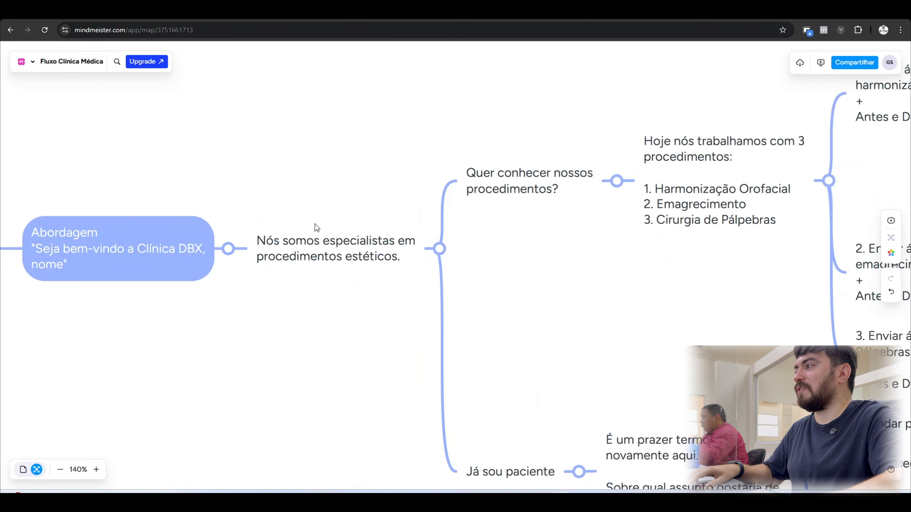
{"action": "left_click_drag", "start_coordinate": [314, 224], "coordinate": [561, 196]}
{"action": "scroll", "coordinate": [454, 185], "scroll_direction": "up", "scroll_amount": 3}
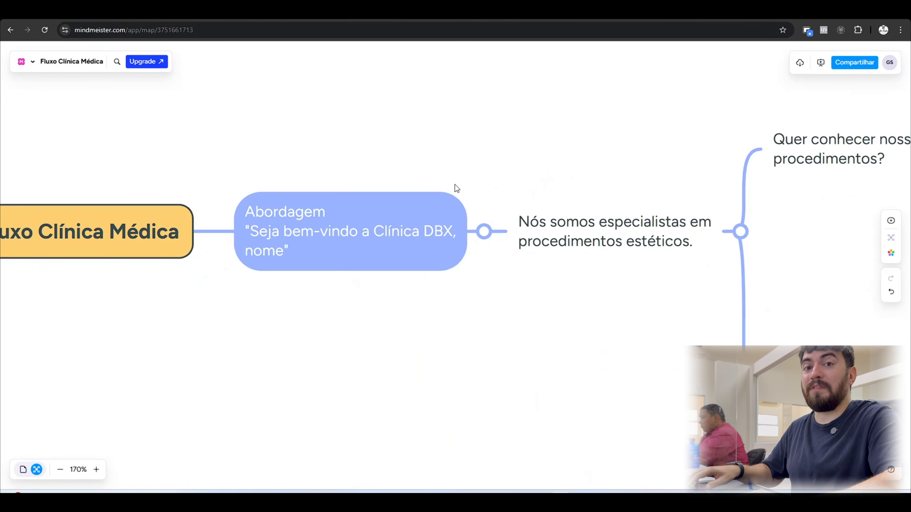
{"action": "left_click", "coordinate": [292, 245]}
{"action": "double_click", "coordinate": [253, 233]}
{"action": "left_click", "coordinate": [282, 235]}
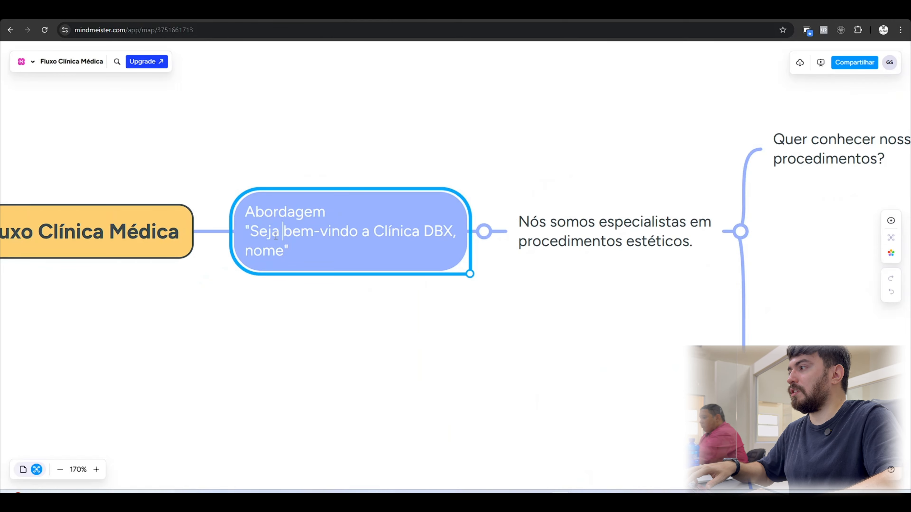
{"action": "left_click_drag", "start_coordinate": [251, 233], "coordinate": [284, 254]}
{"action": "key", "text": "ctrl+c"}
{"action": "left_click", "coordinate": [341, 15]}
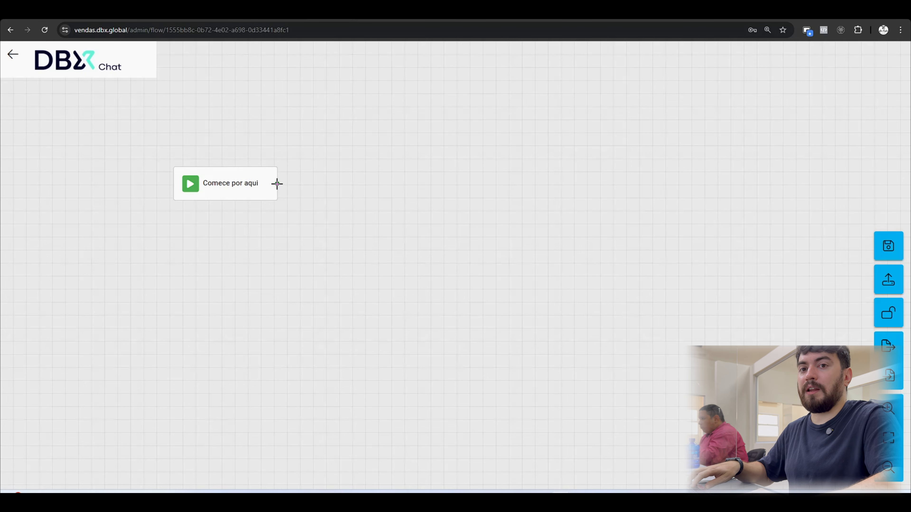
Review the component types that can follow the "Comece por aqui" block, from Interação to Envio de template.
{"action": "left_click_drag", "start_coordinate": [276, 184], "coordinate": [335, 129]}
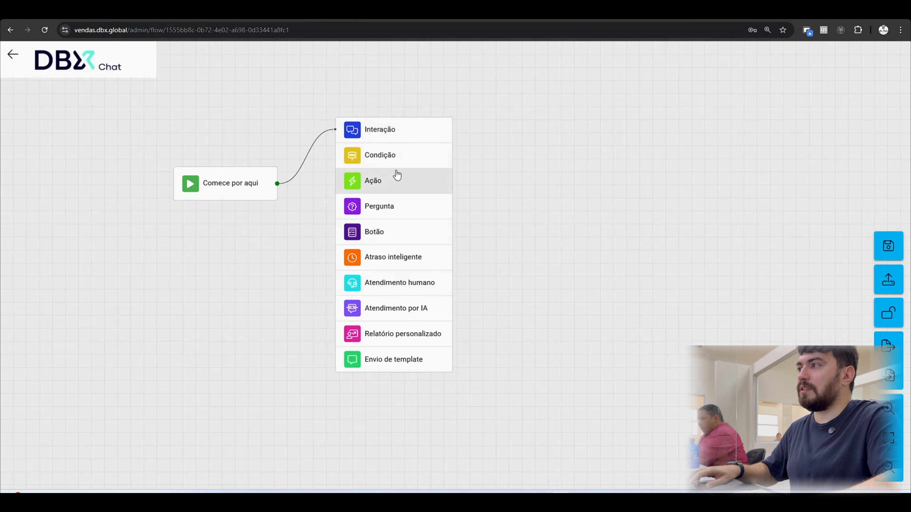
{"action": "scroll", "coordinate": [396, 174], "scroll_direction": "up", "scroll_amount": 3}
{"action": "scroll", "coordinate": [397, 175], "scroll_direction": "up", "scroll_amount": 1}
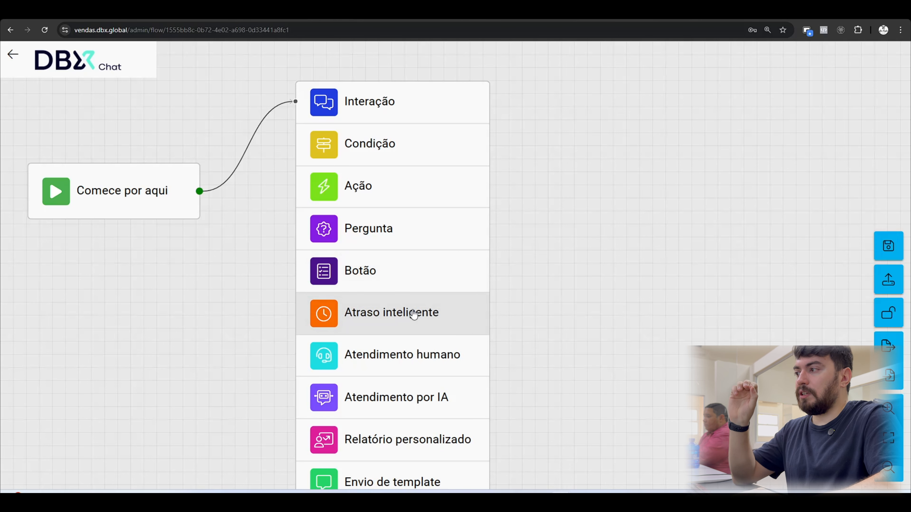
{"action": "scroll", "coordinate": [415, 313], "scroll_direction": "down", "scroll_amount": 2}
{"action": "scroll", "coordinate": [416, 313], "scroll_direction": "up", "scroll_amount": 1}
{"action": "left_click_drag", "start_coordinate": [502, 332], "coordinate": [510, 228]}
{"action": "scroll", "coordinate": [511, 228], "scroll_direction": "up", "scroll_amount": 1}
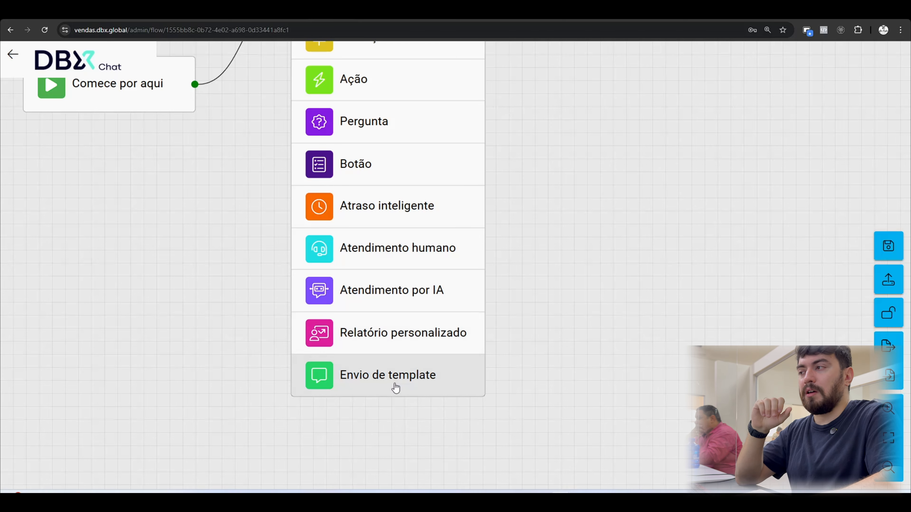
{"action": "left_click", "coordinate": [241, 139]}
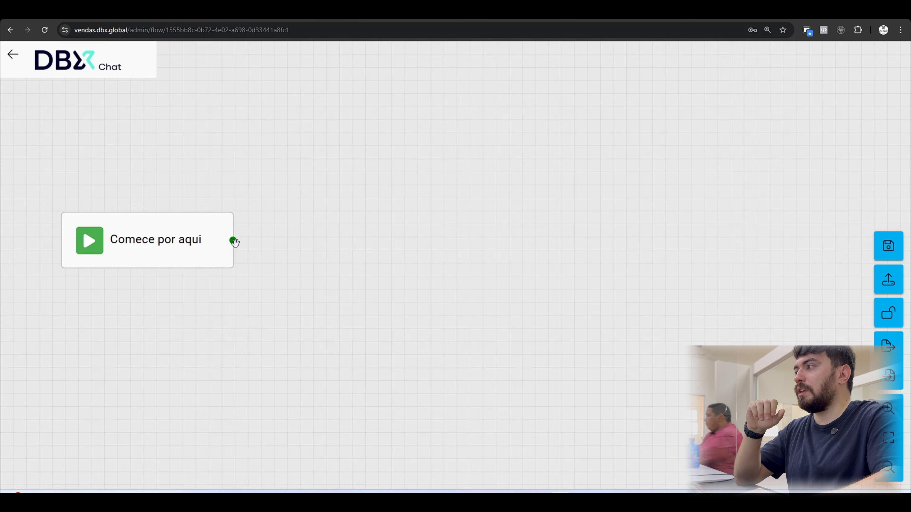
Connect an Interação block to the start block with the text "Seja bem-vindo a Clínica DBX, {{nome}}".
{"action": "left_click_drag", "start_coordinate": [234, 240], "coordinate": [345, 204]}
{"action": "left_click", "coordinate": [394, 203]}
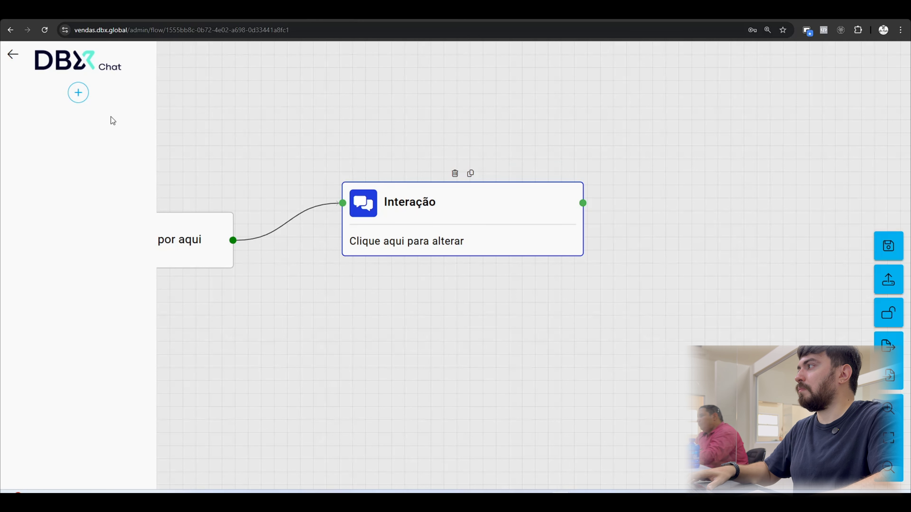
{"action": "left_click", "coordinate": [78, 92]}
{"action": "left_click", "coordinate": [32, 187]}
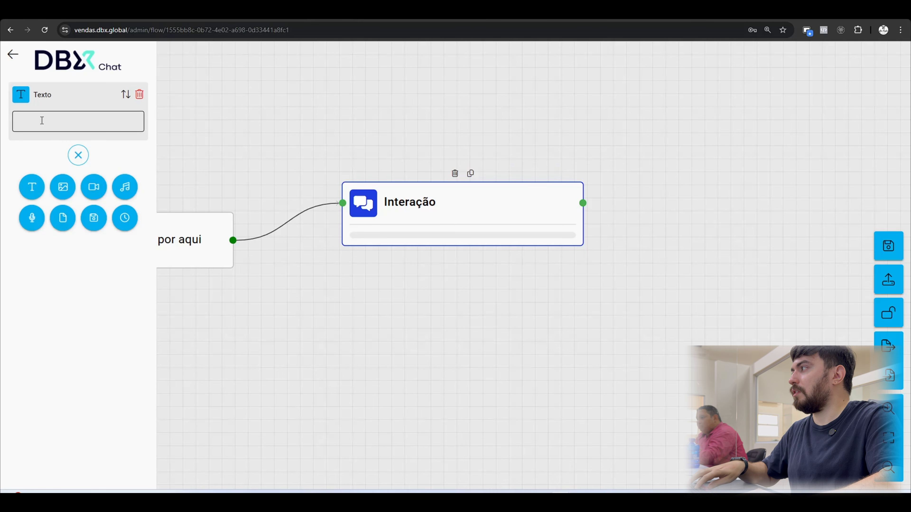
{"action": "left_click", "coordinate": [42, 120]}
{"action": "key", "text": "ctrl+v"}
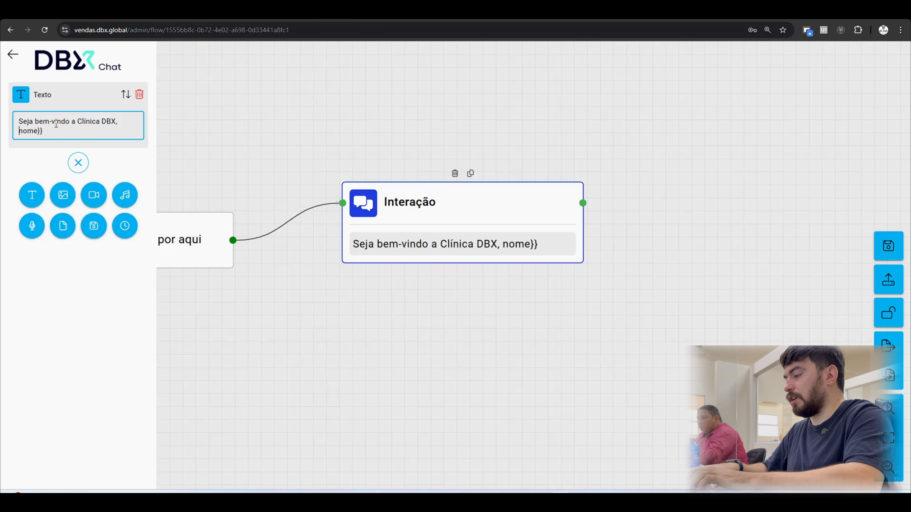
{"action": "type", "text": "{{"}
{"action": "left_click", "coordinate": [71, 288]}
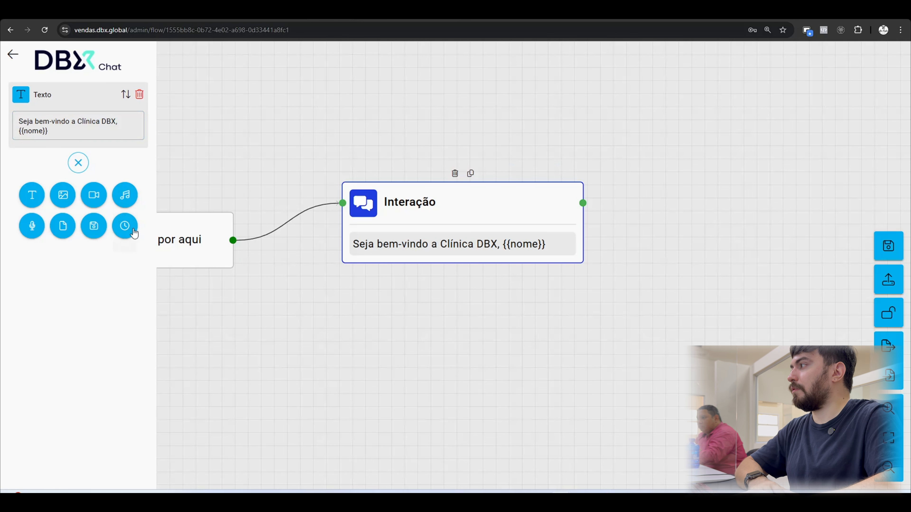
Add a 2-second "Digitando..." delay to the Interação block, followed by the mind map text "Nós somos especialistas em procedimentos estéticos.".
{"action": "left_click", "coordinate": [419, 16]}
{"action": "double_click", "coordinate": [667, 244]}
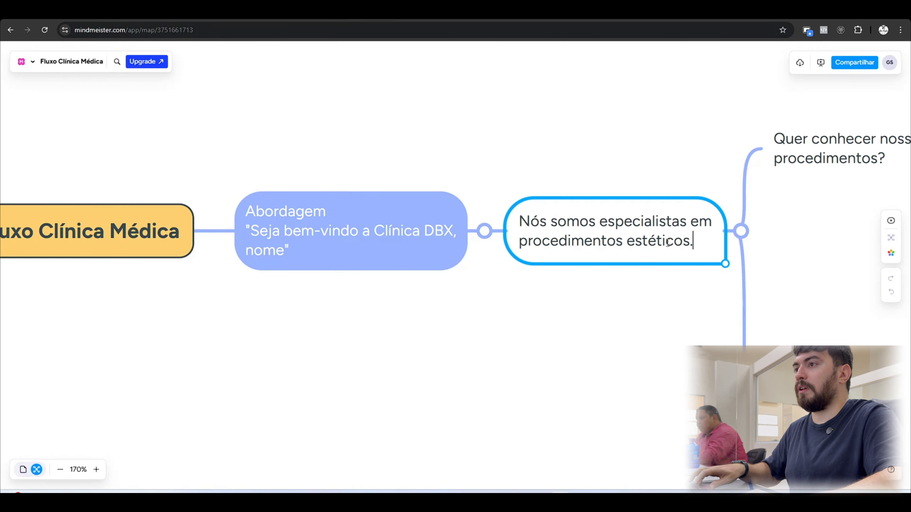
{"action": "key", "text": "ctrl+a"}
{"action": "key", "text": "ctrl+c"}
{"action": "left_click", "coordinate": [324, 17]}
{"action": "left_click", "coordinate": [126, 227]}
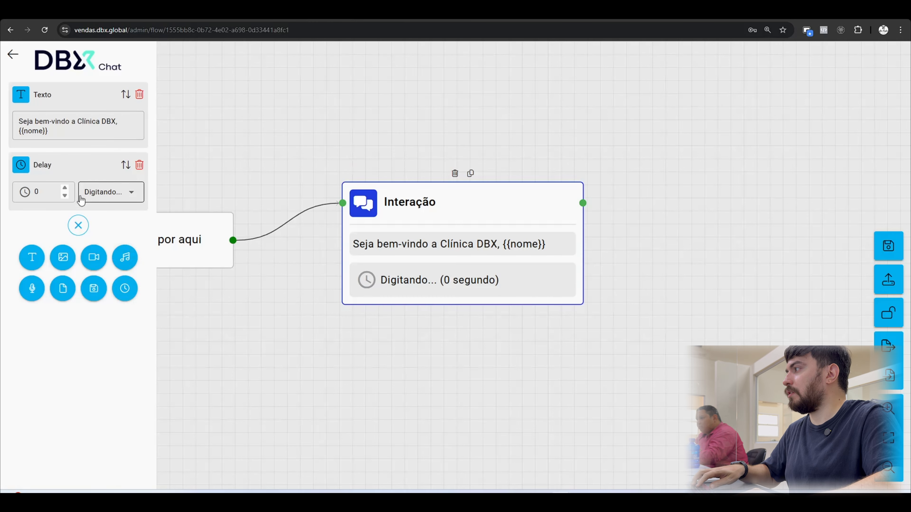
{"action": "left_click", "coordinate": [65, 188]}
{"action": "left_click", "coordinate": [64, 188]}
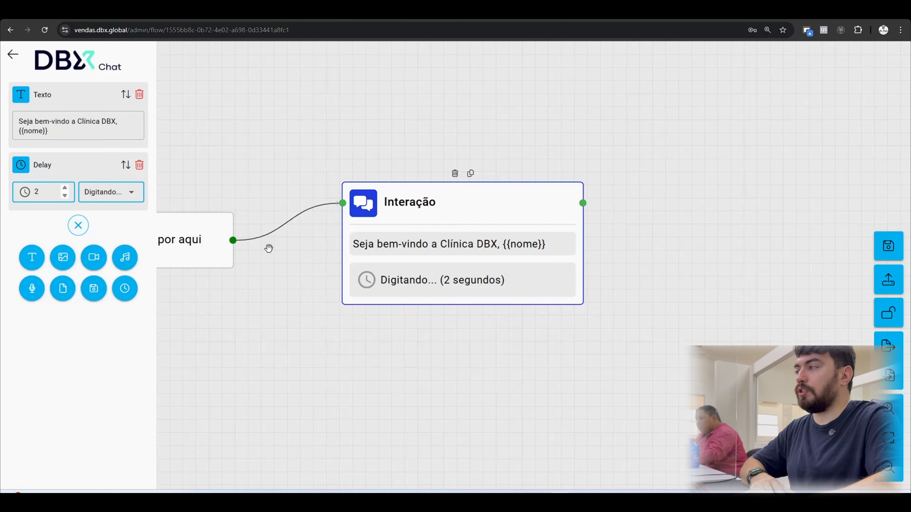
{"action": "left_click", "coordinate": [32, 257]}
{"action": "left_click", "coordinate": [101, 271]}
{"action": "key", "text": "ctrl+v"}
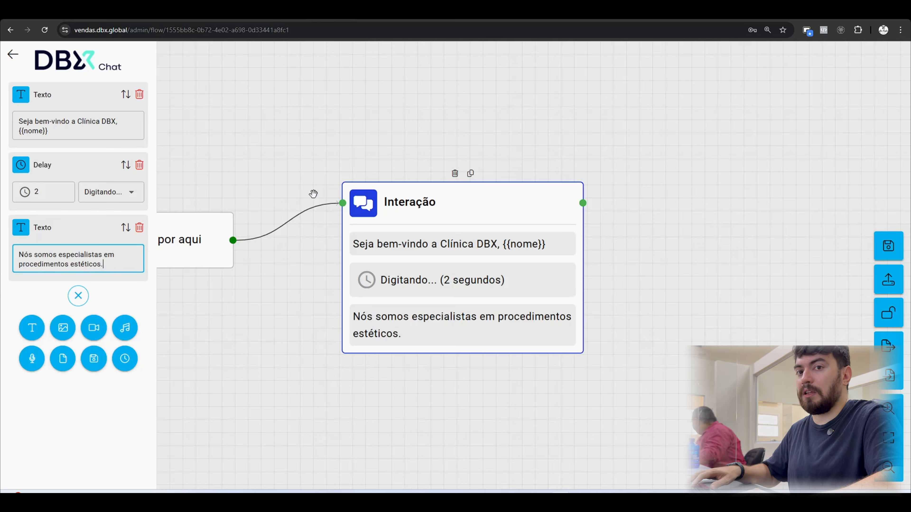
Copy "Quer conhecer nossos procedimentos?" from the mind map and connect a Botão block after the Interação block.
{"action": "key", "text": "ctrl+Tab"}
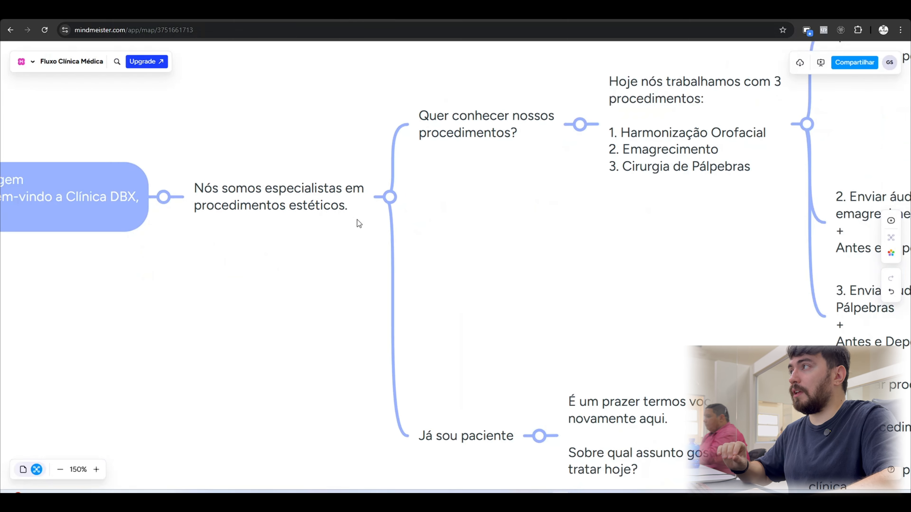
{"action": "left_click", "coordinate": [292, 13]}
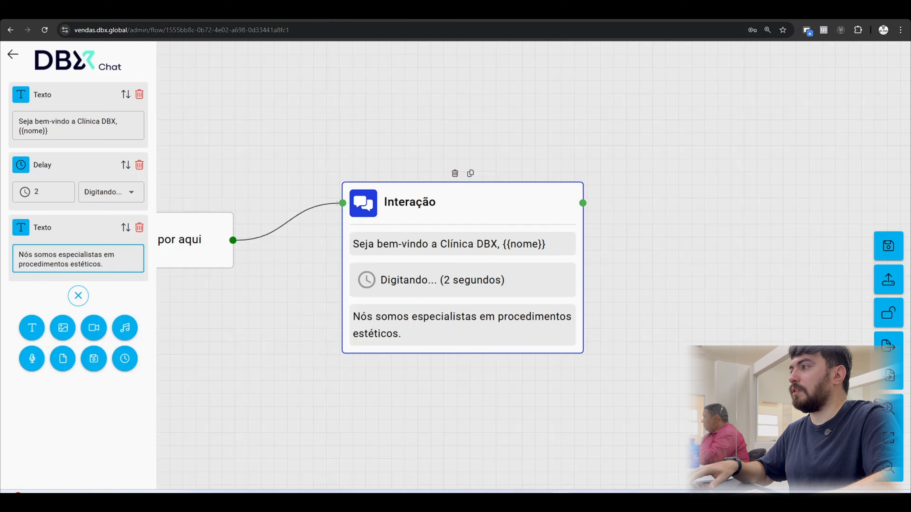
{"action": "left_click", "coordinate": [131, 296]}
{"action": "left_click_drag", "start_coordinate": [560, 134], "coordinate": [480, 126]}
{"action": "left_click_drag", "start_coordinate": [438, 187], "coordinate": [399, 161]}
{"action": "left_click", "coordinate": [482, 177]}
{"action": "left_click_drag", "start_coordinate": [463, 169], "coordinate": [588, 160]}
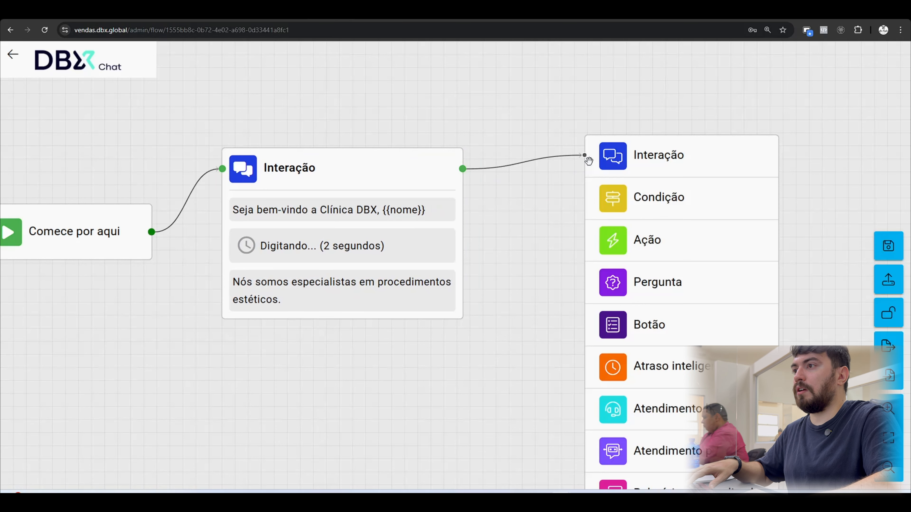
{"action": "left_click", "coordinate": [646, 325]}
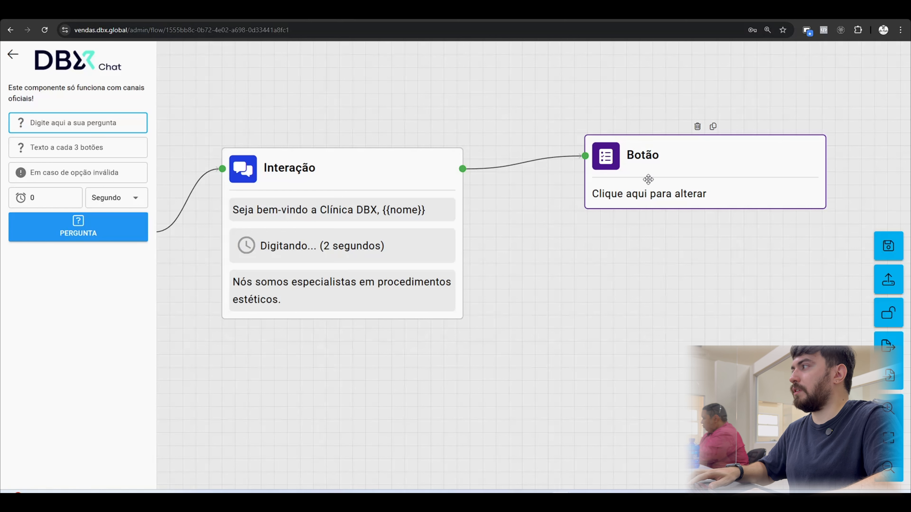
Set the Botão block's question to "Como você gostaria de seguir hoje?".
{"action": "left_click", "coordinate": [122, 122]}
{"action": "type", "text": "Como você gos"}
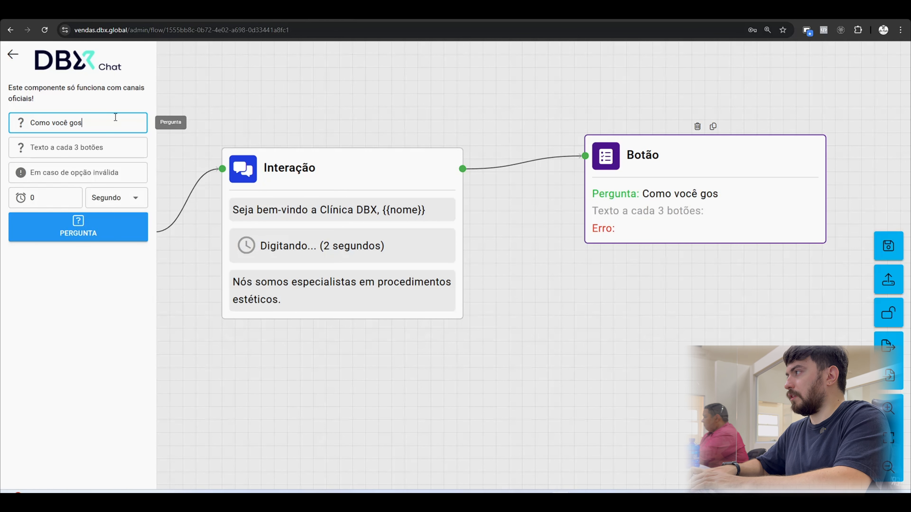
{"action": "type", "text": "taria de seguir hoje?"}
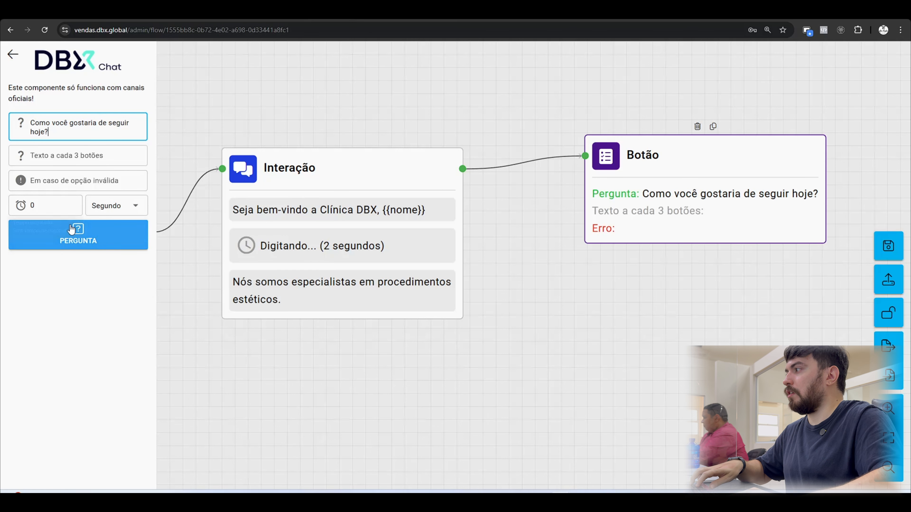
Add the answer options "Quer conhecer nossos procedimentos?" and "Já sou paciente" to the Botão block, using the mind map texts.
{"action": "left_click", "coordinate": [71, 230]}
{"action": "left_click", "coordinate": [75, 233]}
{"action": "type", "text": "Quer conhecer nossos procedimentos?"}
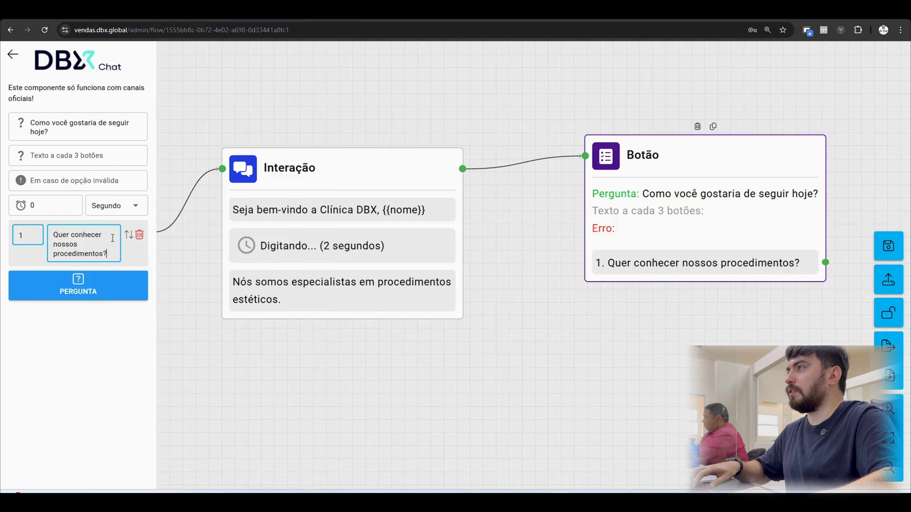
{"action": "left_click", "coordinate": [322, 13]}
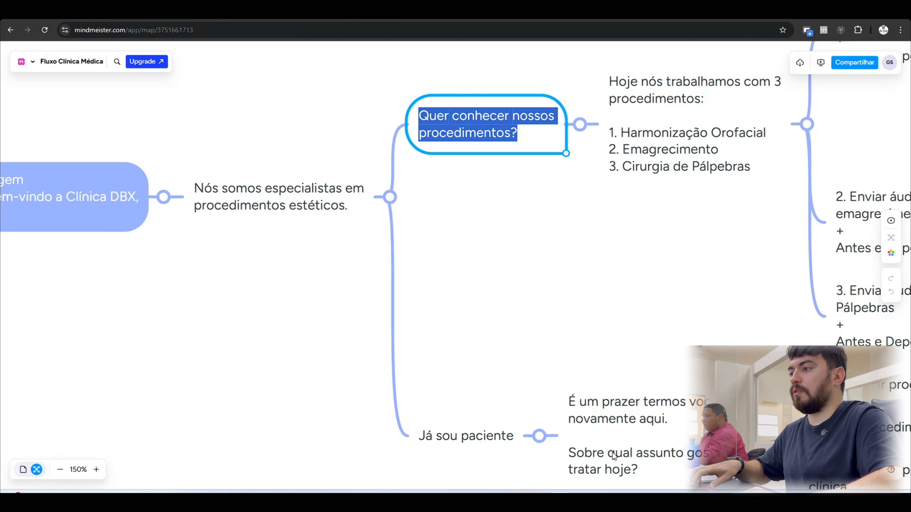
{"action": "triple_click", "coordinate": [479, 433]}
{"action": "key", "text": "ctrl+c"}
{"action": "left_click", "coordinate": [346, 14]}
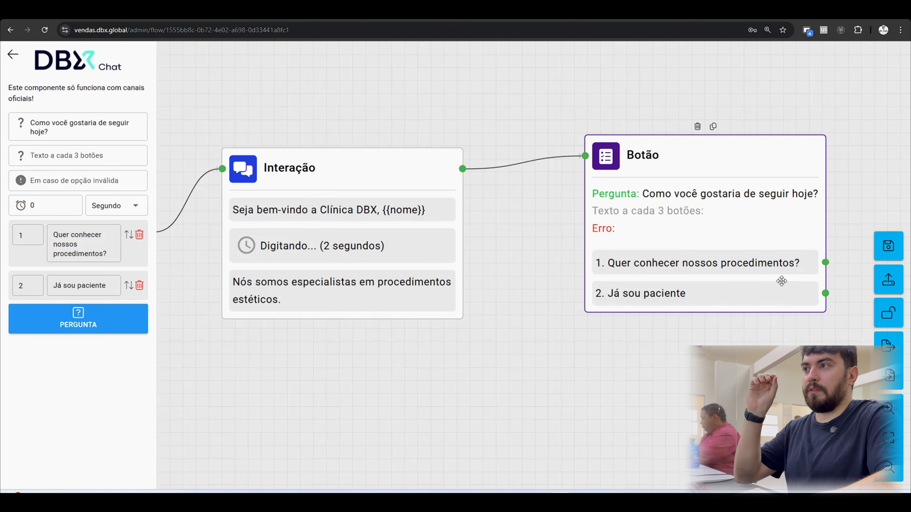
Set the Botão block's invalid-option message to "Ops. Selecione a opção desejada".
{"action": "left_click", "coordinate": [96, 156]}
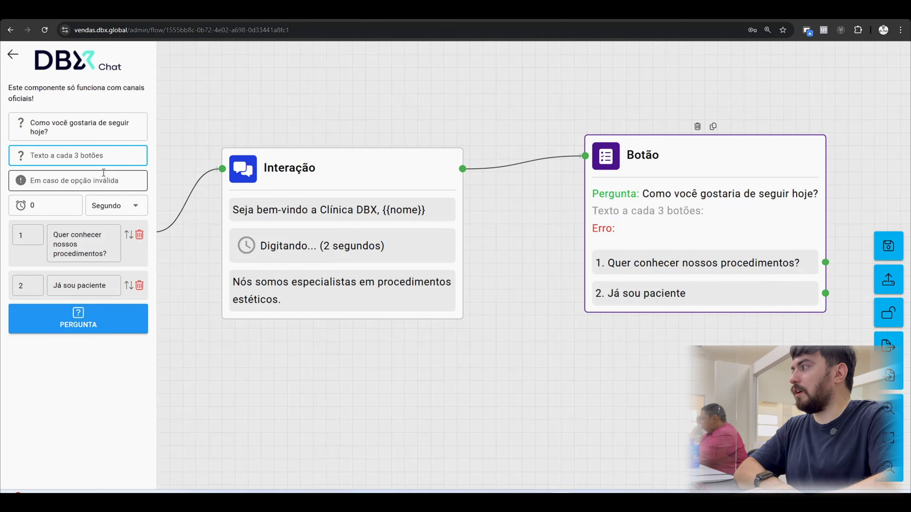
{"action": "left_click", "coordinate": [85, 183]}
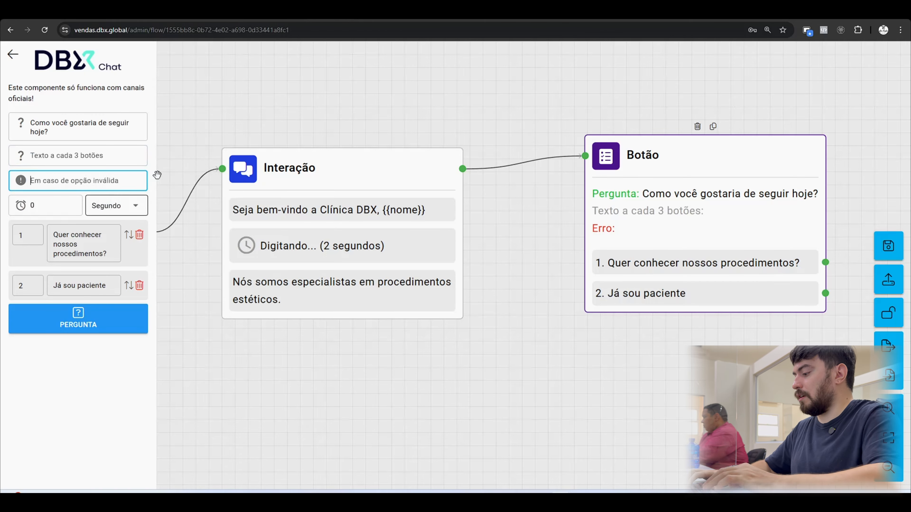
{"action": "type", "text": "Ops. Selecione a "}
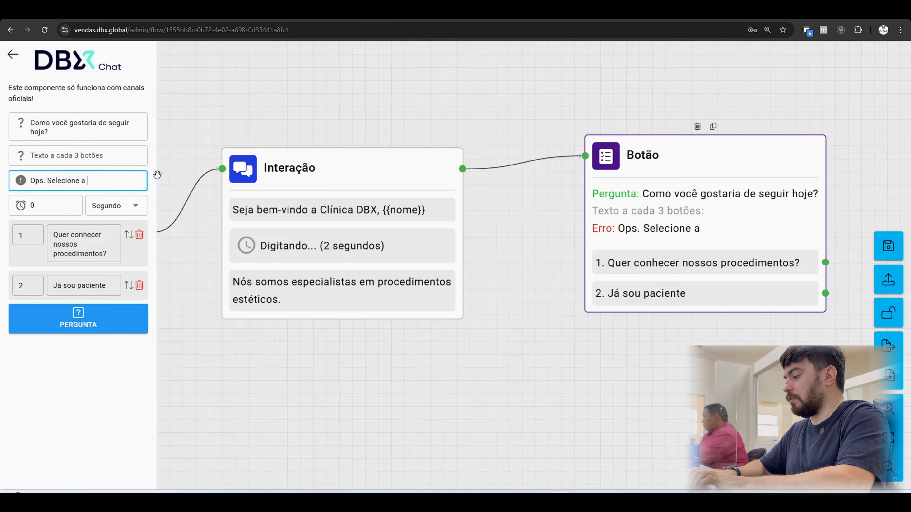
{"action": "type", "text": "opção desejada"}
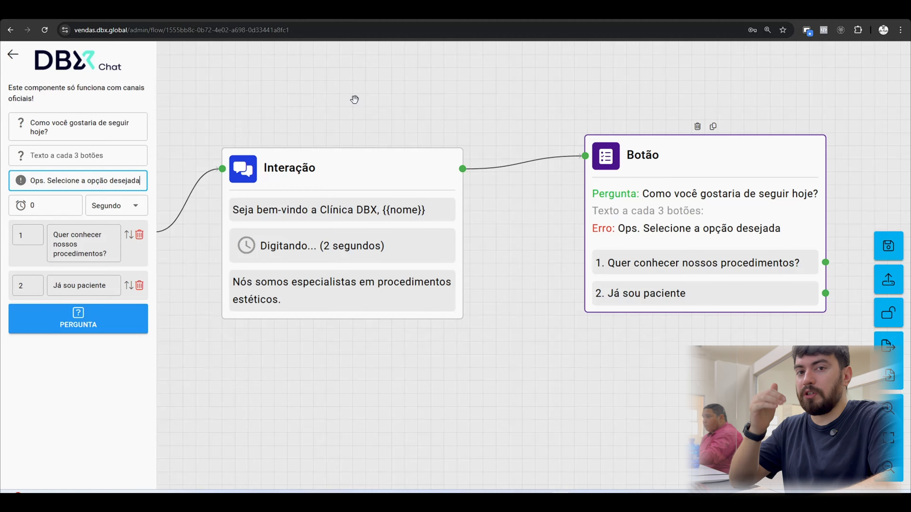
Set the Botão block's no-response timeout to 15 minutes.
{"action": "double_click", "coordinate": [30, 207]}
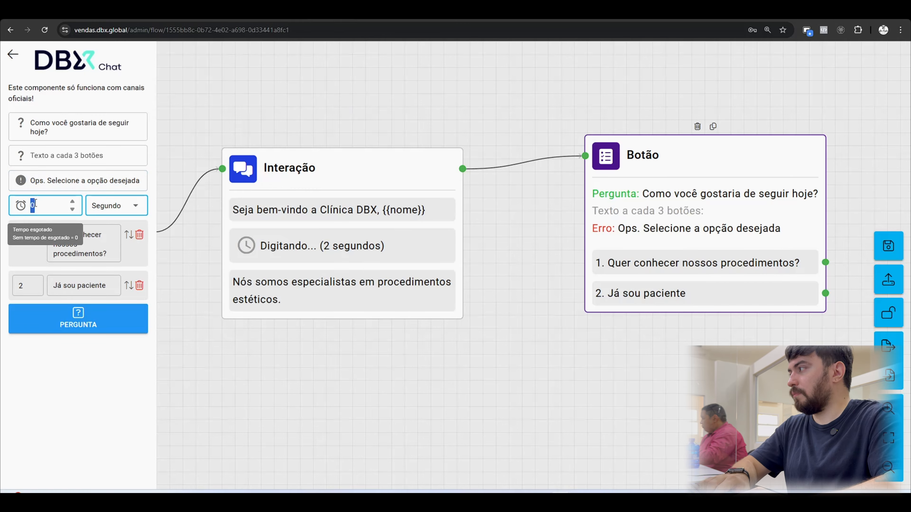
{"action": "type", "text": "15"}
{"action": "left_click", "coordinate": [117, 210]}
{"action": "left_click", "coordinate": [115, 228]}
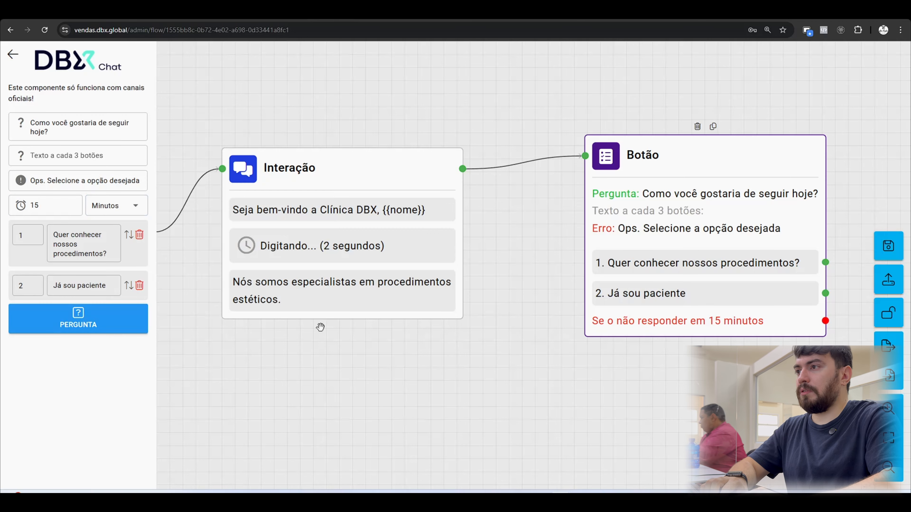
{"action": "left_click_drag", "start_coordinate": [563, 299], "coordinate": [562, 298]}
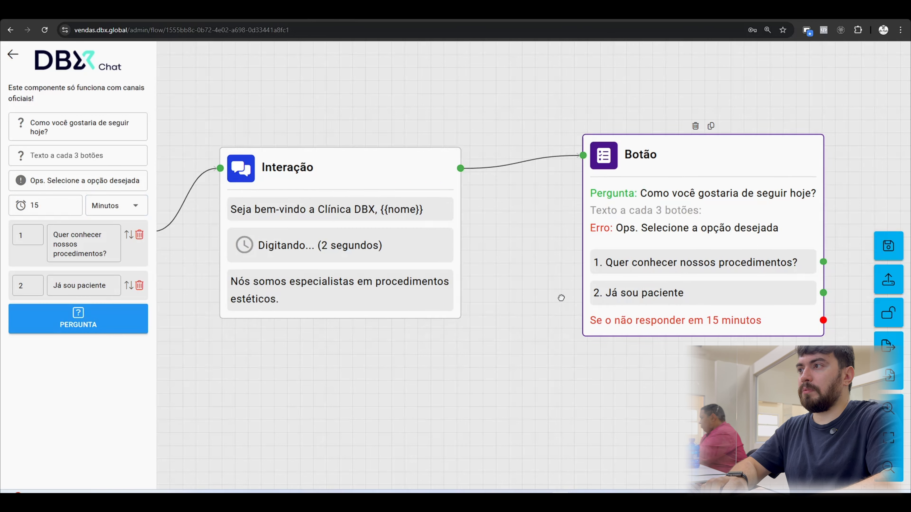
Link the Botão block's no-response output to a new Interação block with the text "Pela sua falta de interação. Seu atendimento foi encerrado.".
{"action": "scroll", "coordinate": [539, 197], "scroll_direction": "right", "scroll_amount": 3}
{"action": "scroll", "coordinate": [539, 188], "scroll_direction": "right", "scroll_amount": 3}
{"action": "scroll", "coordinate": [595, 280], "scroll_direction": "down", "scroll_amount": 1}
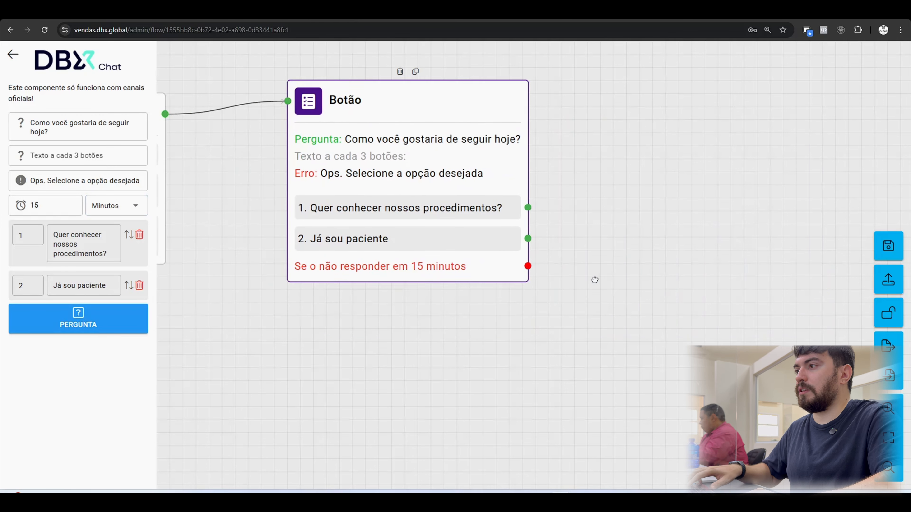
{"action": "left_click_drag", "start_coordinate": [527, 266], "coordinate": [390, 344]}
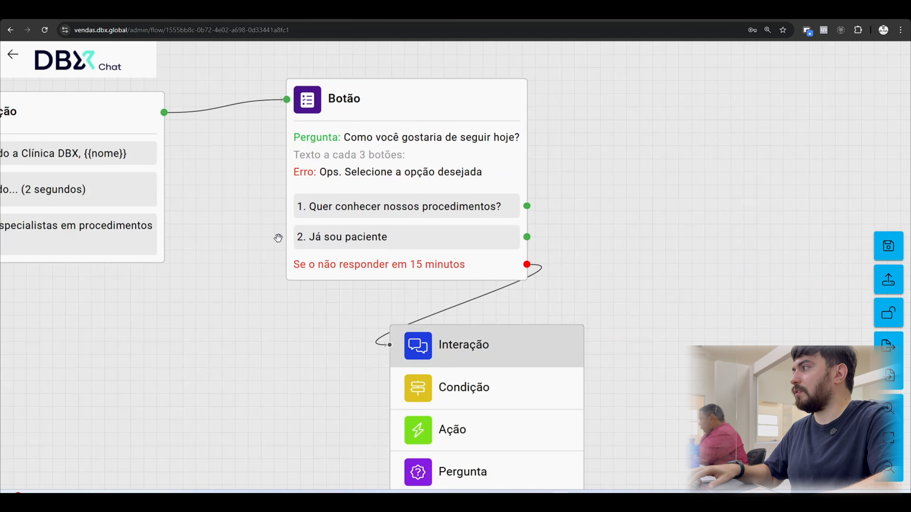
{"action": "key", "text": "Return"}
{"action": "left_click", "coordinate": [54, 115]}
{"action": "type", "text": "Pela"}
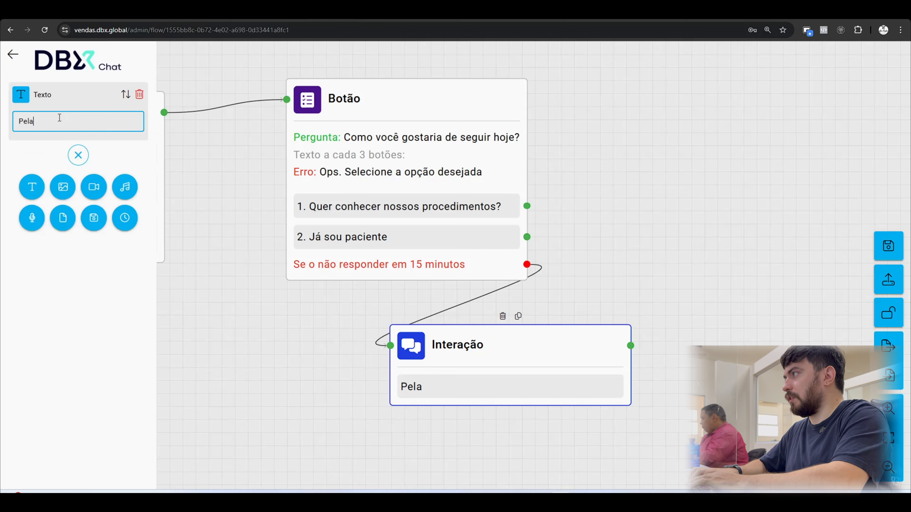
{"action": "type", "text": " sua falta de inte"}
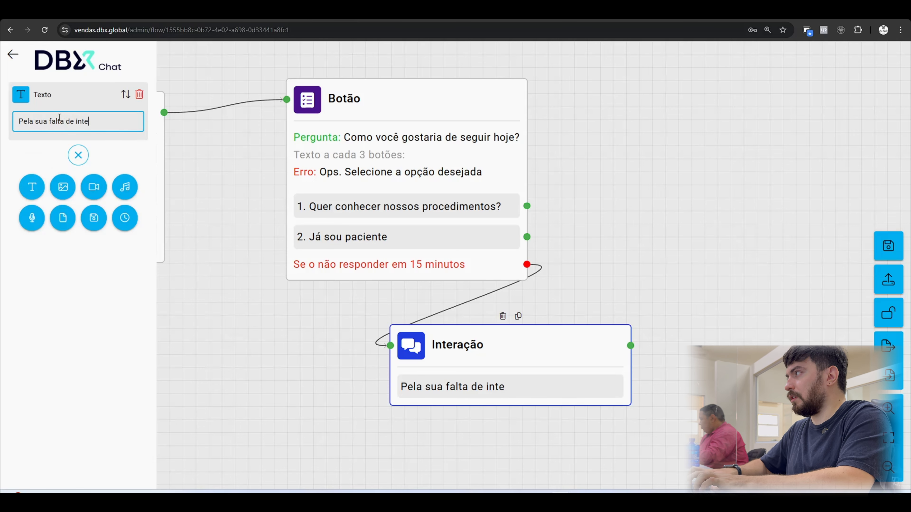
{"action": "type", "text": "ração. Seu atendimento foi encerrado."}
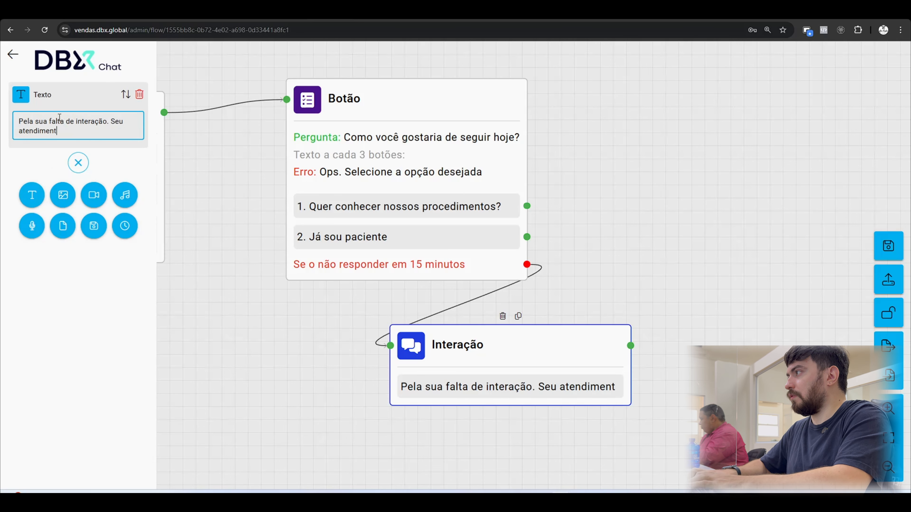
{"action": "left_click", "coordinate": [65, 316]}
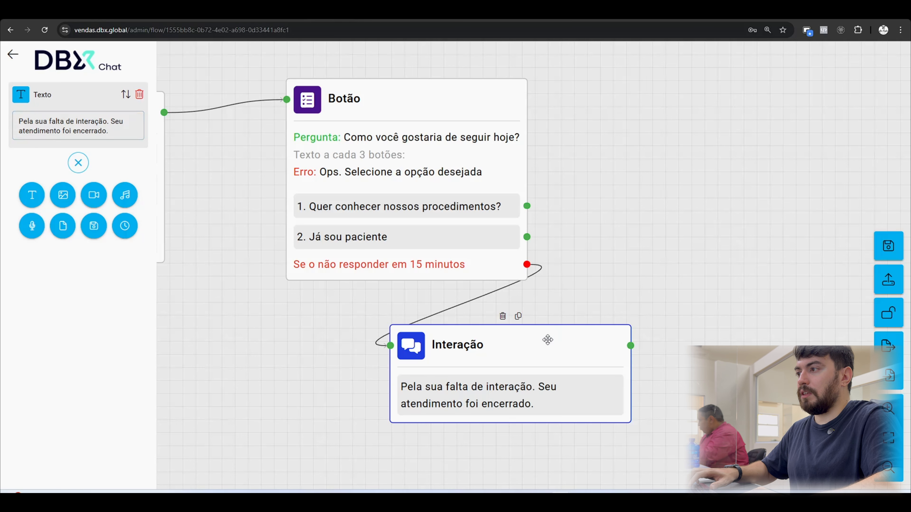
Align the no-response Interação block directly beneath the Botão block.
{"action": "left_click_drag", "start_coordinate": [548, 340], "coordinate": [441, 335]}
{"action": "left_click_drag", "start_coordinate": [595, 328], "coordinate": [609, 298]}
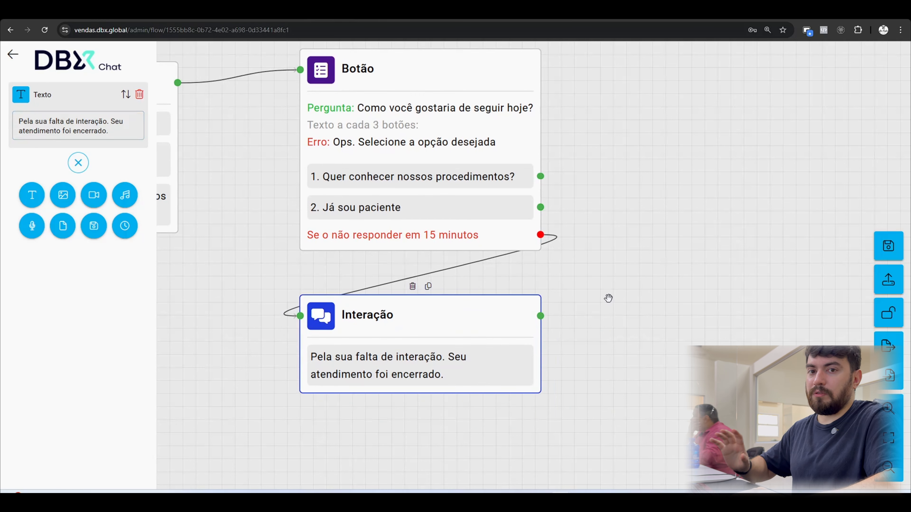
{"action": "left_click", "coordinate": [674, 317]}
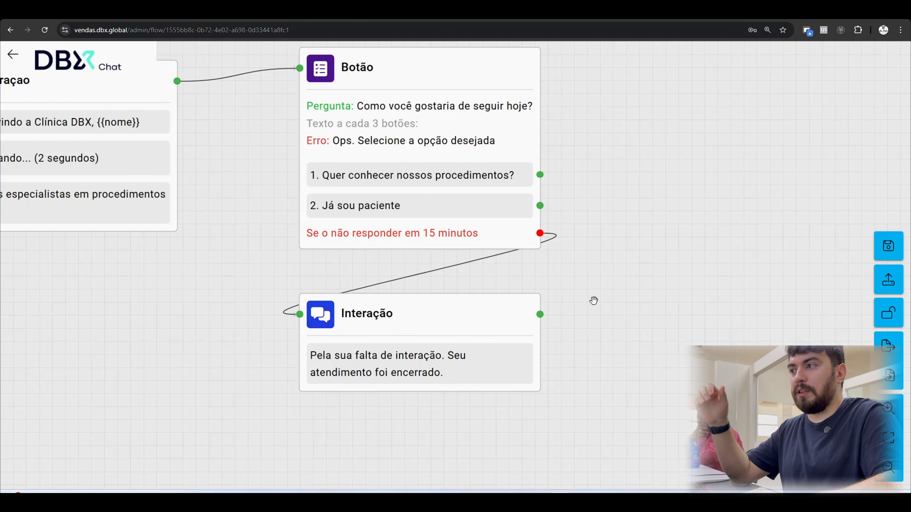
Link the no-response Interação block to a new Ação block set to "Encerrar atendimento", placed beneath it.
{"action": "left_click_drag", "start_coordinate": [593, 301], "coordinate": [592, 279]}
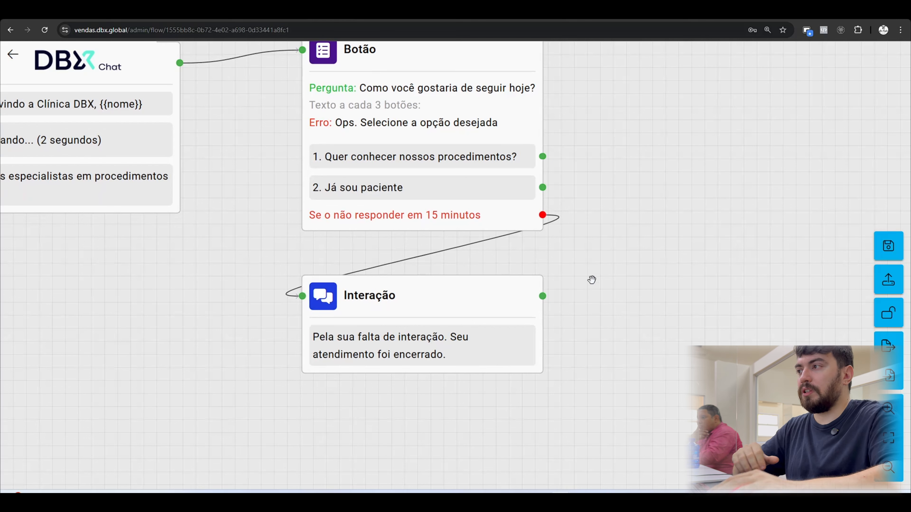
{"action": "left_click_drag", "start_coordinate": [591, 279], "coordinate": [559, 184]}
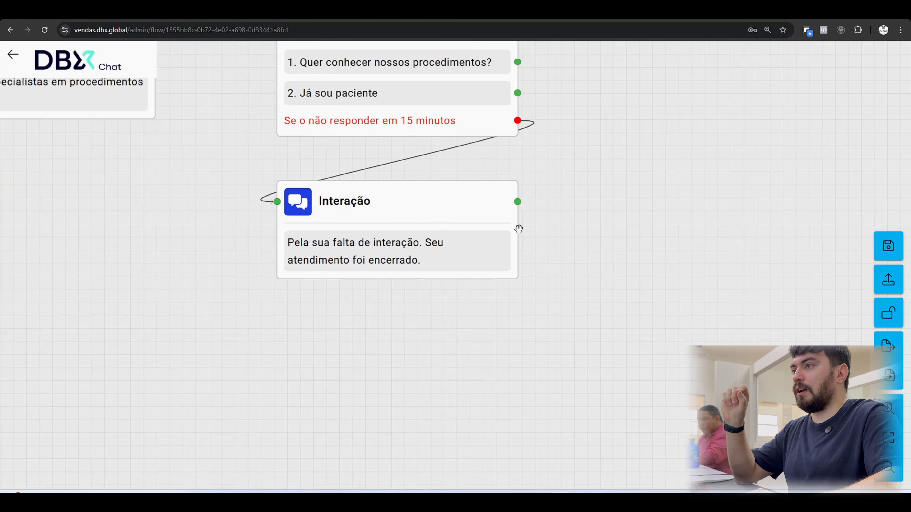
{"action": "left_click_drag", "start_coordinate": [519, 201], "coordinate": [367, 317]}
{"action": "left_click", "coordinate": [398, 402]}
{"action": "left_click", "coordinate": [73, 111]}
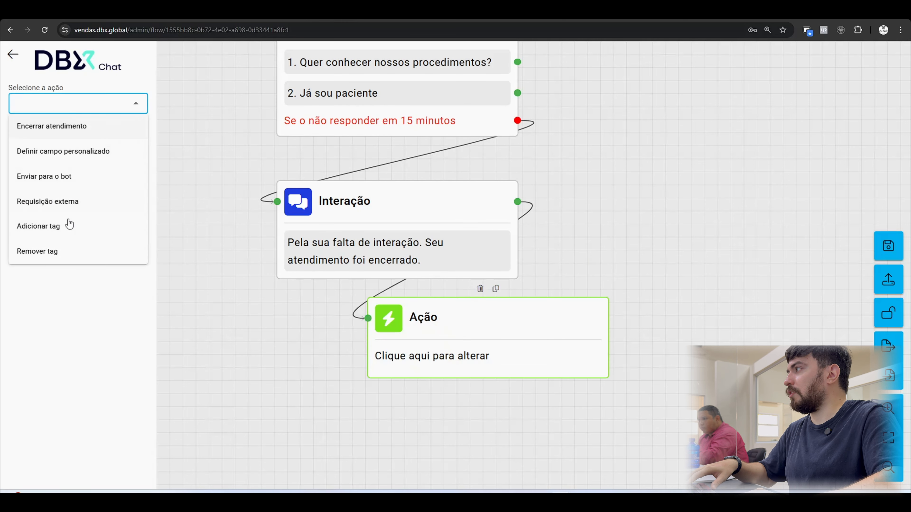
{"action": "left_click", "coordinate": [73, 133]}
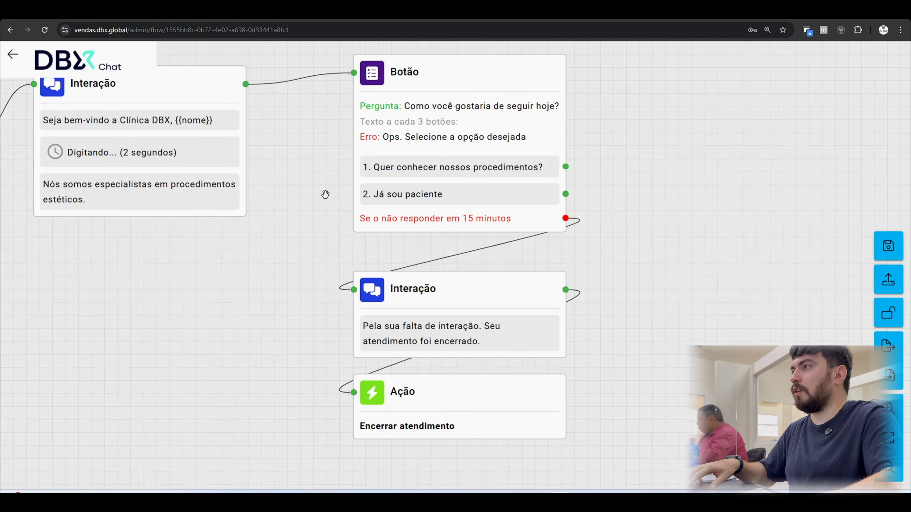
Change the Botão block's first answer option to "Conheça nossos procedimentos".
{"action": "left_click_drag", "start_coordinate": [325, 195], "coordinate": [312, 265]}
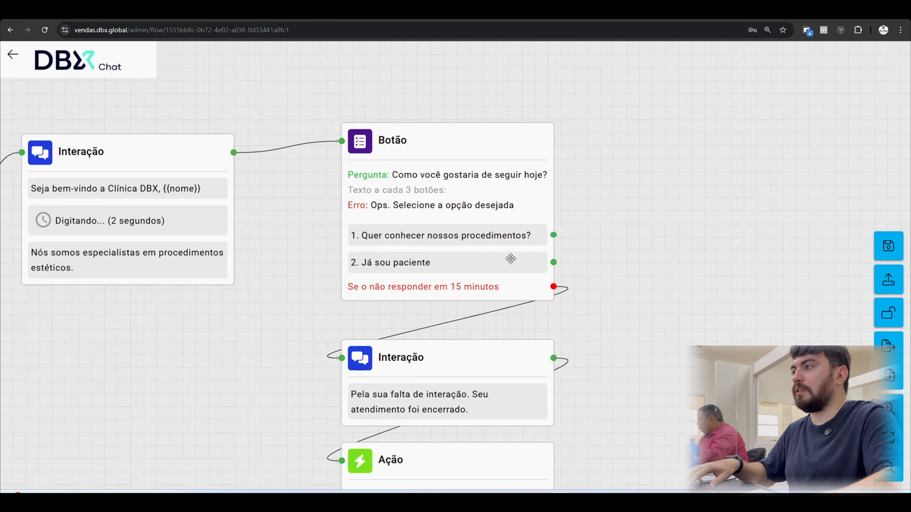
{"action": "left_click_drag", "start_coordinate": [511, 259], "coordinate": [286, 290]}
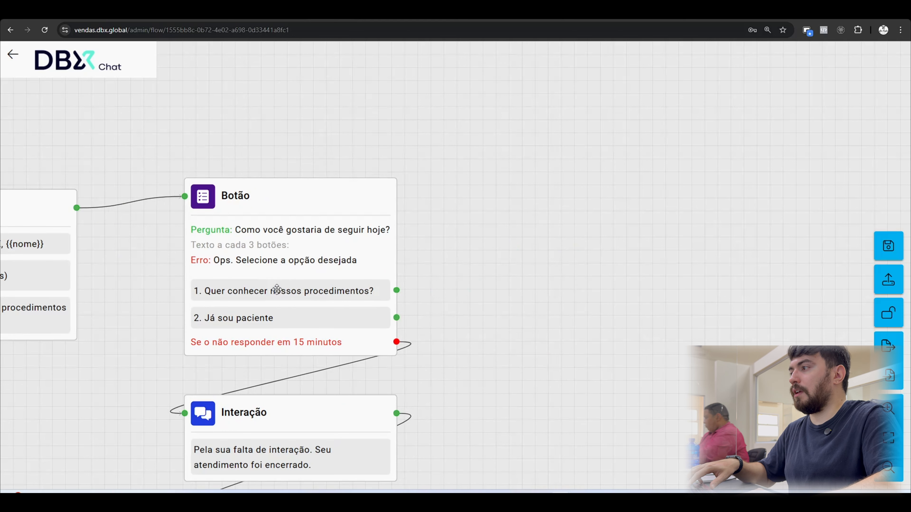
{"action": "left_click", "coordinate": [368, 290]}
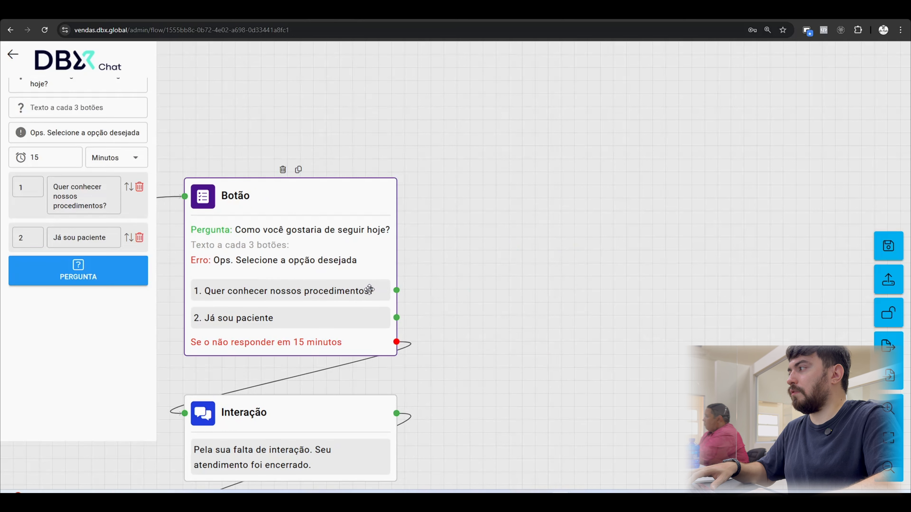
{"action": "left_click", "coordinate": [113, 254]}
{"action": "key", "text": "ctrl+a"}
{"action": "type", "text": "Conhe"}
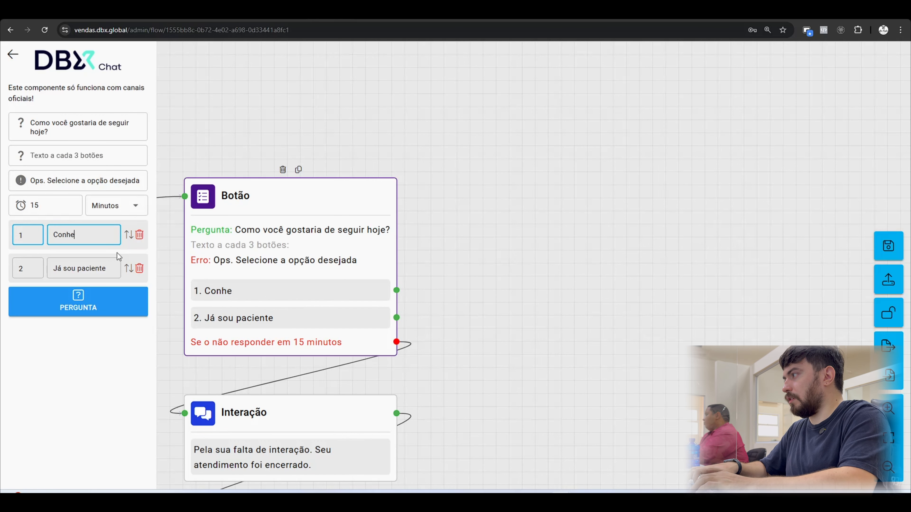
{"action": "type", "text": "ça nossos proce"}
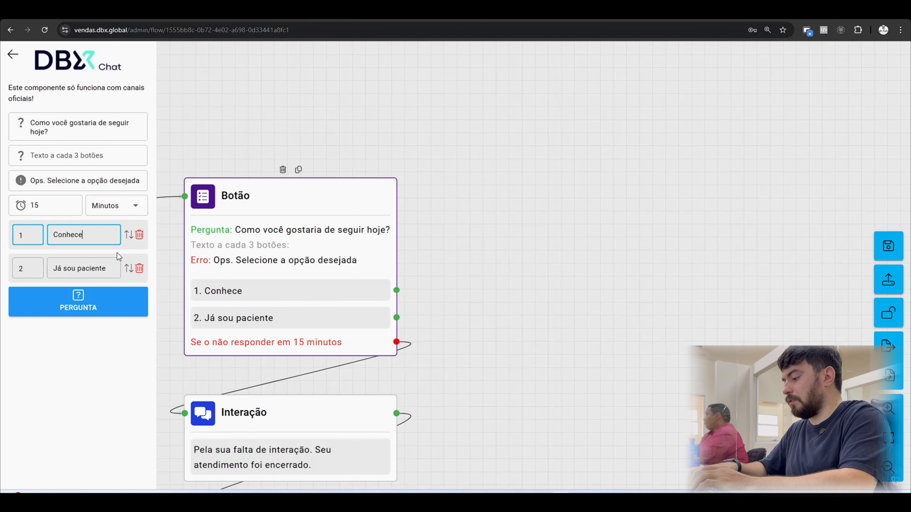
{"action": "type", "text": "dimentos"}
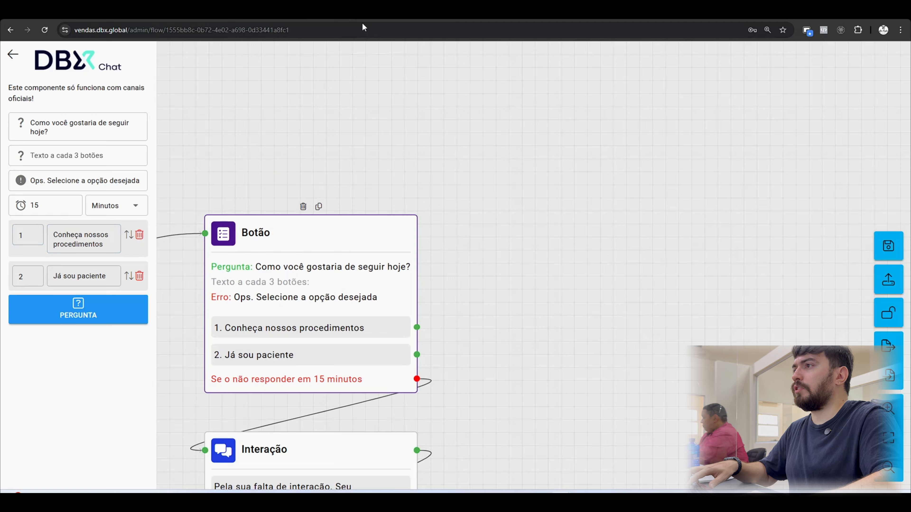
Check the procedures branch in the mind map and link "Conheça nossos procedimentos" to a new Interação block with a 2-second "Digitando..." delay.
{"action": "left_click", "coordinate": [360, 12]}
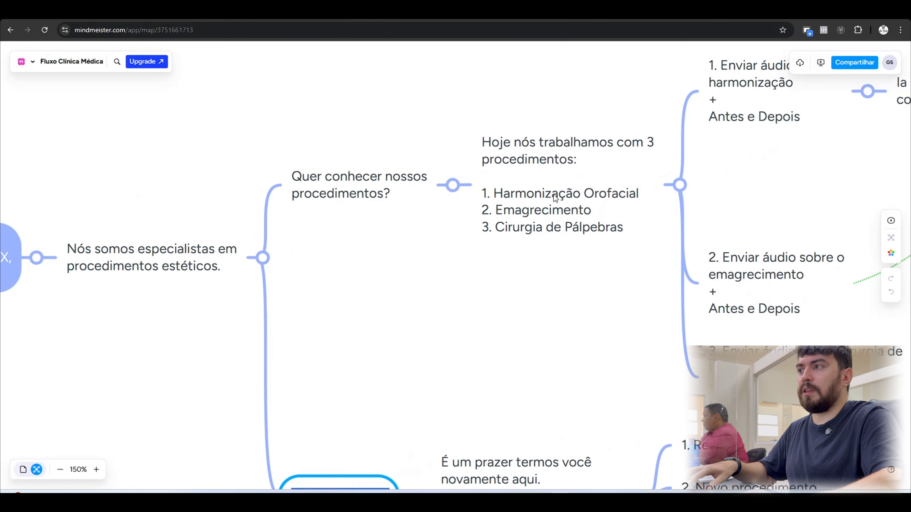
{"action": "left_click", "coordinate": [366, 12]}
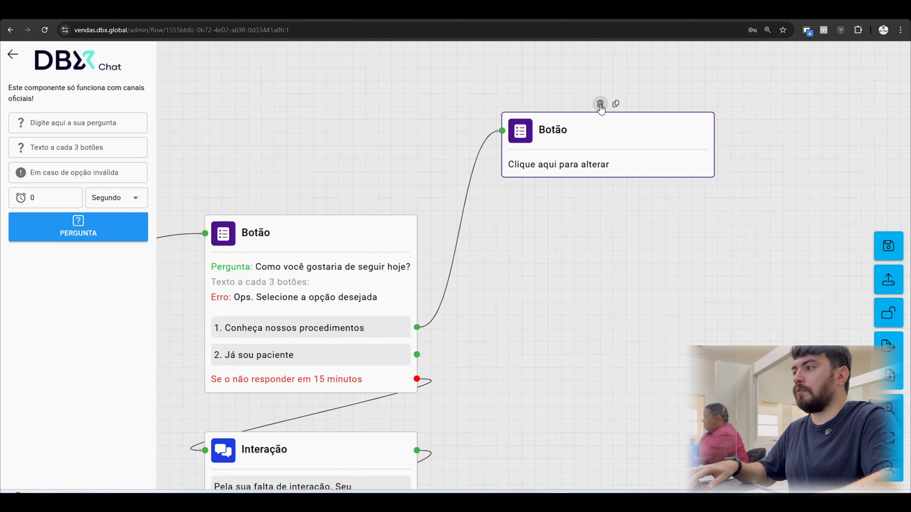
{"action": "left_click", "coordinate": [599, 105]}
{"action": "left_click_drag", "start_coordinate": [416, 327], "coordinate": [489, 166]}
{"action": "left_click", "coordinate": [125, 155]}
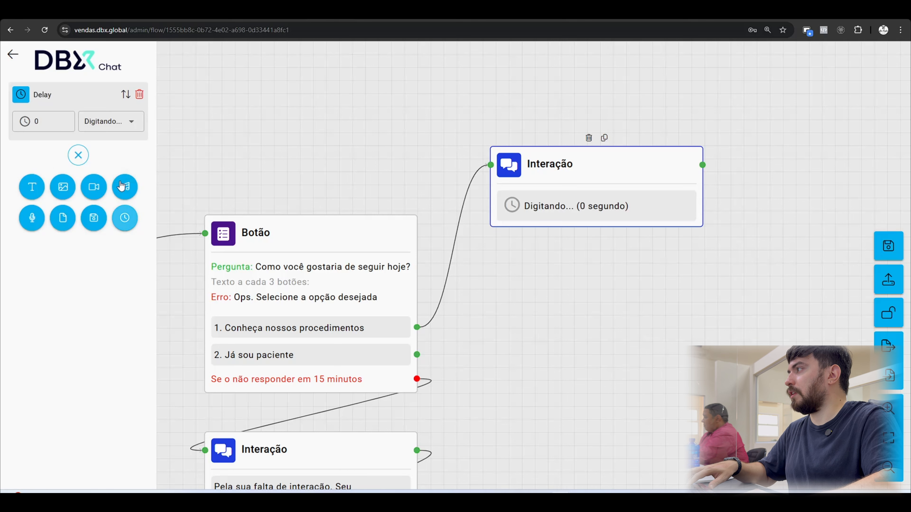
{"action": "left_click", "coordinate": [66, 118]}
{"action": "left_click", "coordinate": [66, 118]}
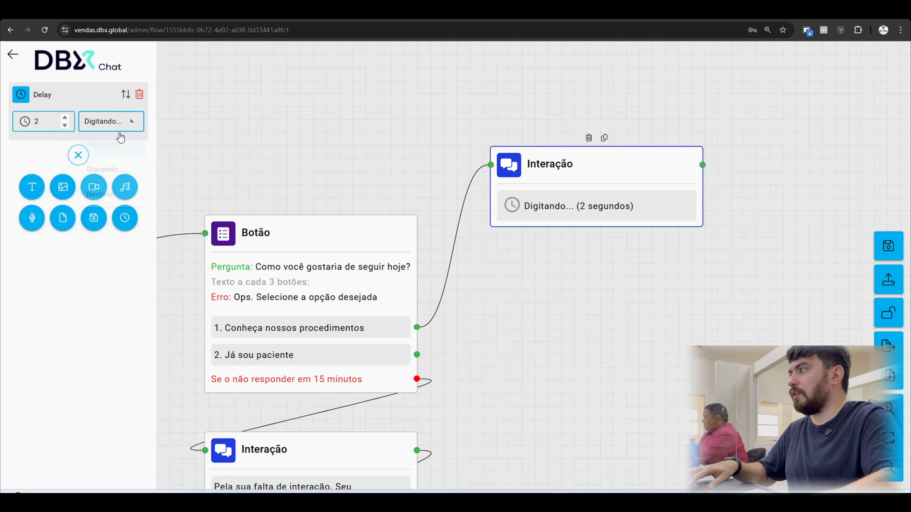
{"action": "left_click", "coordinate": [119, 127]}
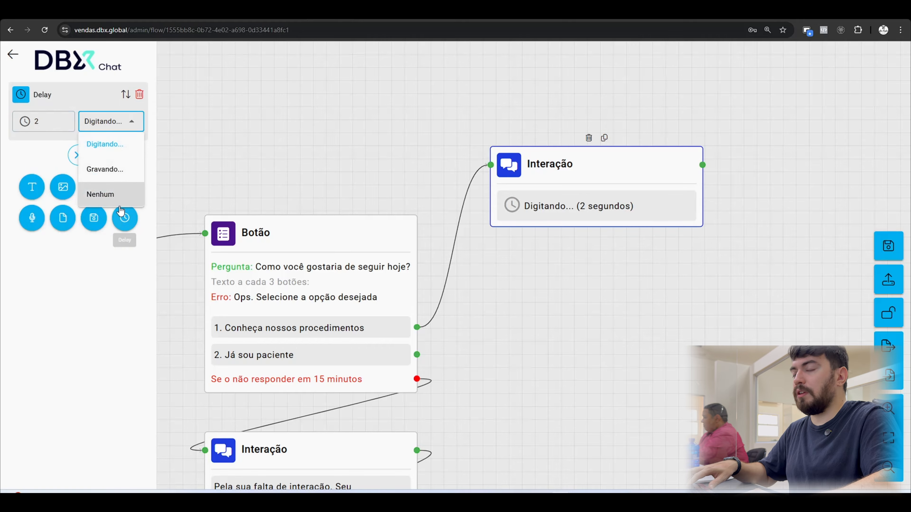
{"action": "left_click", "coordinate": [32, 152]}
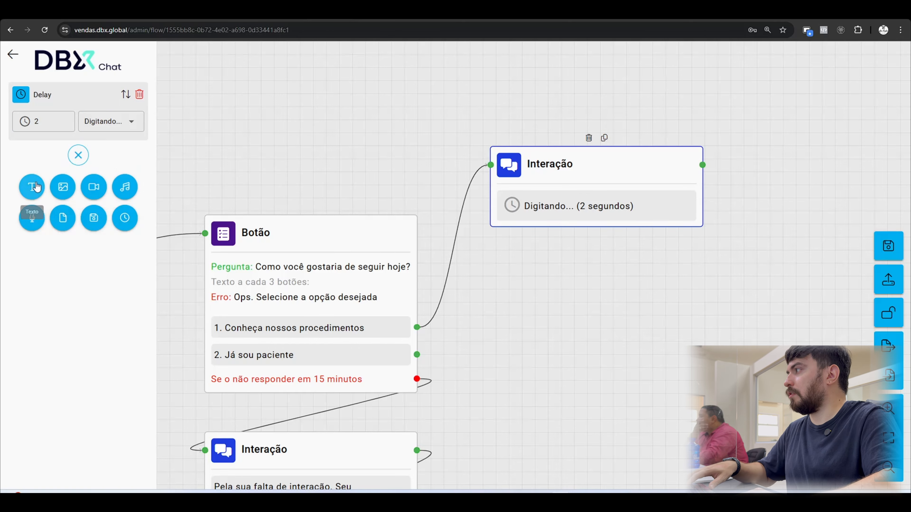
Add the text "Somos especialistas em procedimentos estéticos" after the delay in the new Interação block.
{"action": "left_click", "coordinate": [32, 187]}
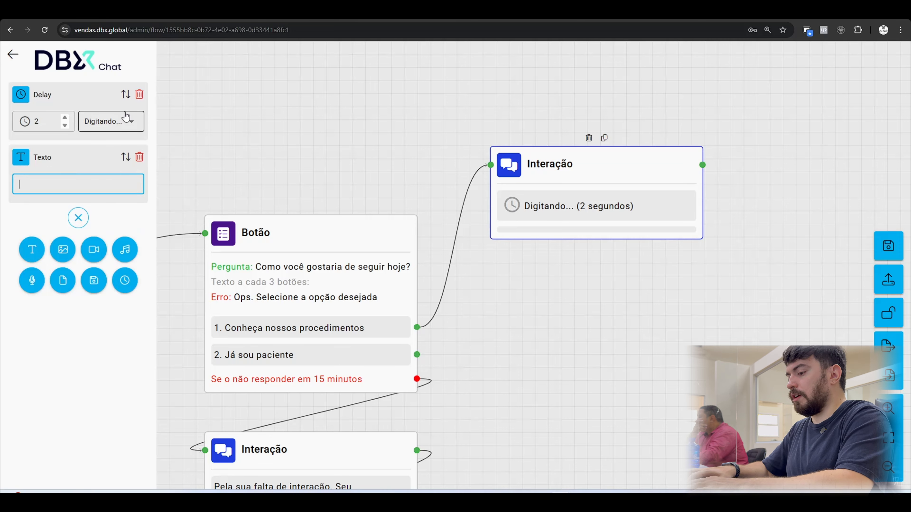
{"action": "type", "text": "Somos espec"}
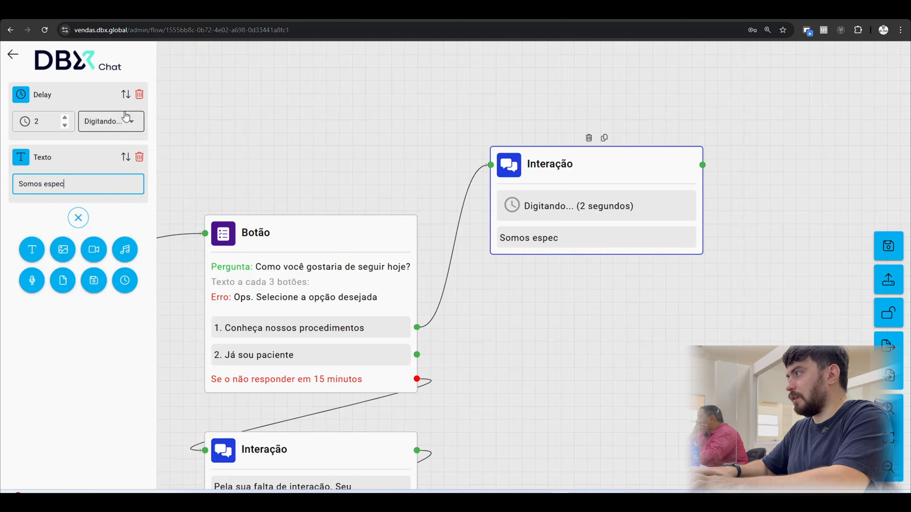
{"action": "type", "text": "ialistas em procedi"}
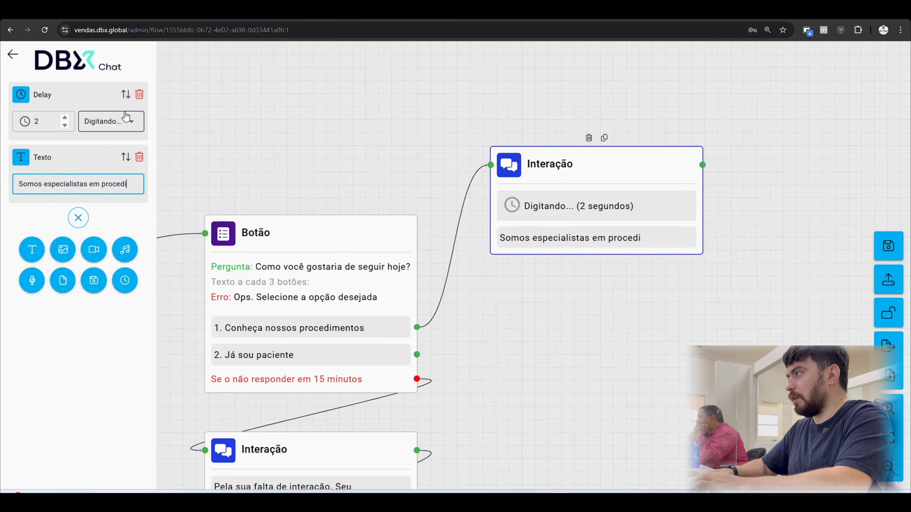
{"action": "type", "text": "mentos estéticos"}
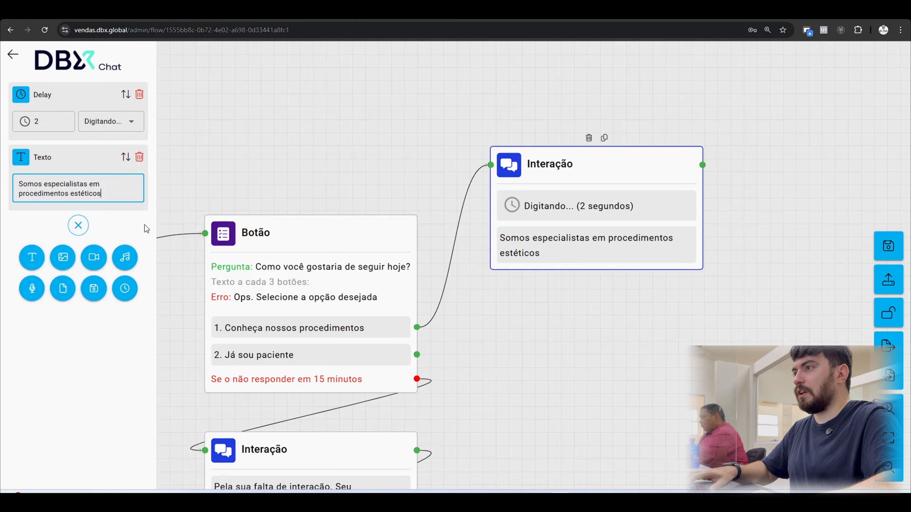
Link the procedures Interação block to a new Botão block with the question "Qual você gostaria de conhecer melhor?".
{"action": "left_click_drag", "start_coordinate": [515, 116], "coordinate": [330, 133]}
{"action": "left_click_drag", "start_coordinate": [519, 181], "coordinate": [590, 171]}
{"action": "left_click", "coordinate": [660, 319]}
{"action": "type", "text": "Qual você gostaria de conhece"}
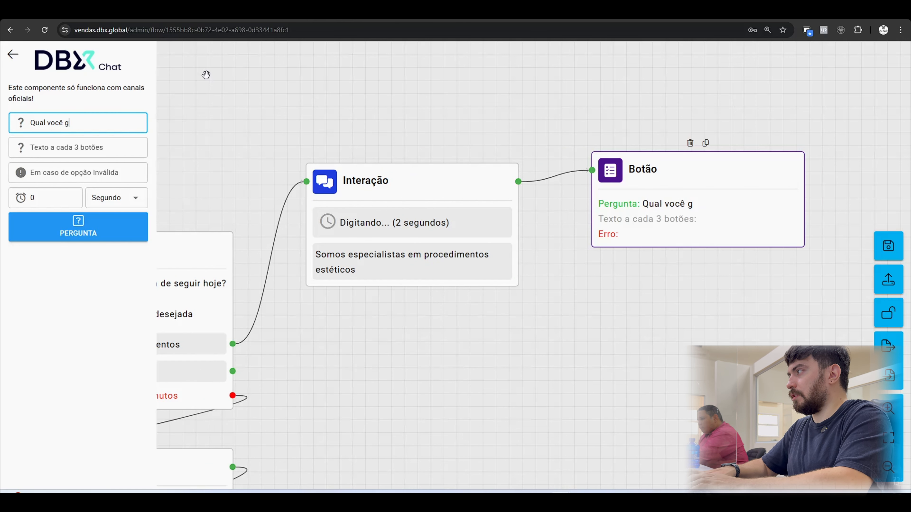
{"action": "type", "text": "r melhor?"}
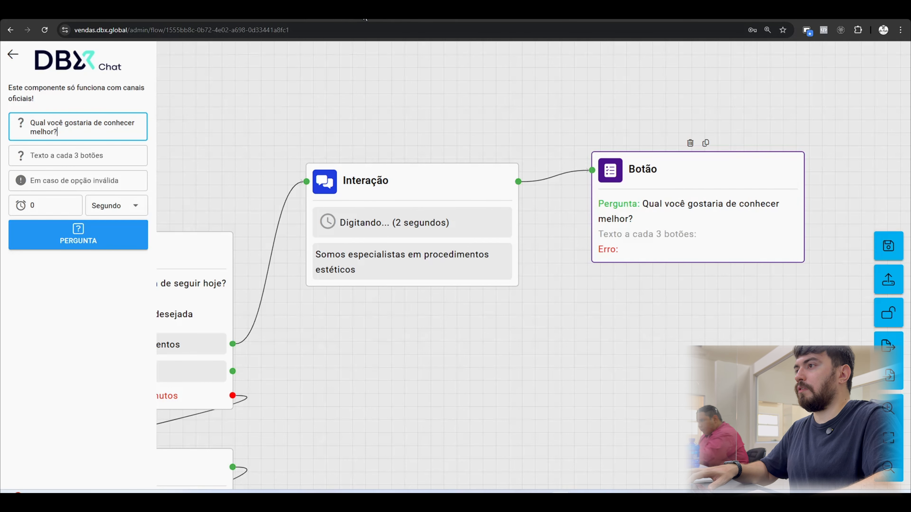
Add the answer options "Harmonização Orofacial", "Emagrecimento" and "Cirurgia de Pálpebras" to the new Botão block, copying them from the mind map.
{"action": "left_click", "coordinate": [365, 15]}
{"action": "left_click_drag", "start_coordinate": [671, 219], "coordinate": [453, 222]}
{"action": "double_click", "coordinate": [318, 198]}
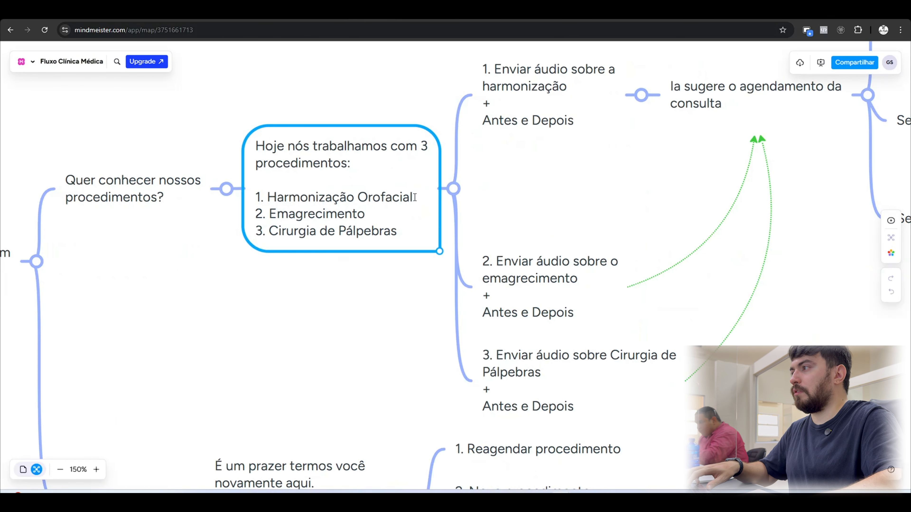
{"action": "left_click_drag", "start_coordinate": [415, 198], "coordinate": [267, 198]}
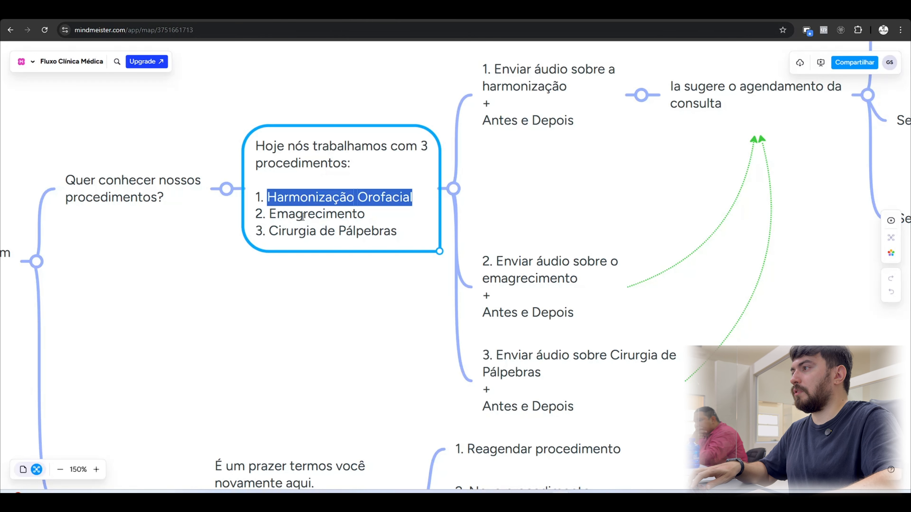
{"action": "left_click", "coordinate": [313, 217]}
{"action": "left_click_drag", "start_coordinate": [366, 215], "coordinate": [287, 216]}
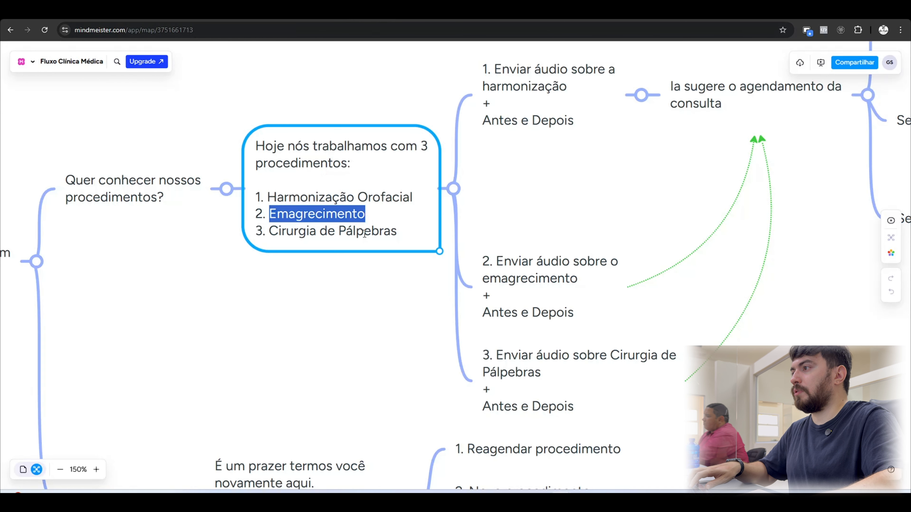
{"action": "left_click_drag", "start_coordinate": [394, 233], "coordinate": [272, 224]}
{"action": "key", "text": "ctrl+c"}
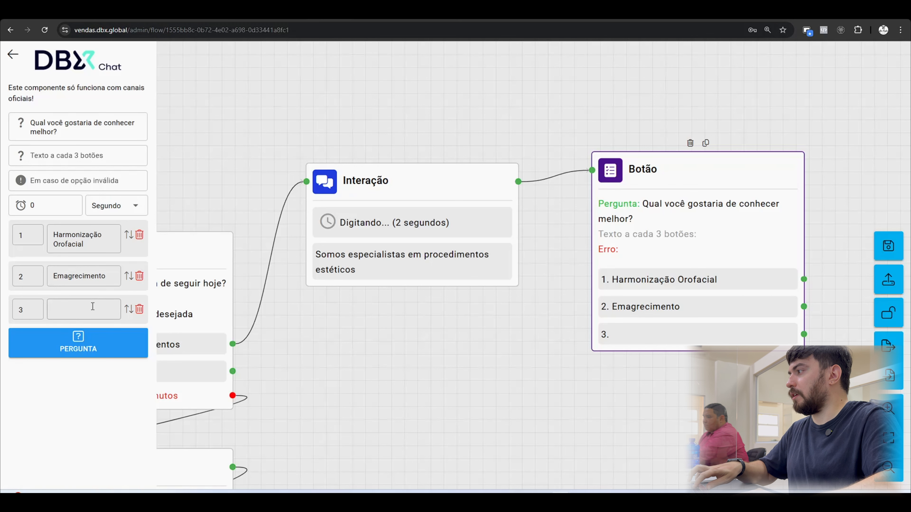
{"action": "left_click", "coordinate": [92, 306]}
{"action": "key", "text": "ctrl+v"}
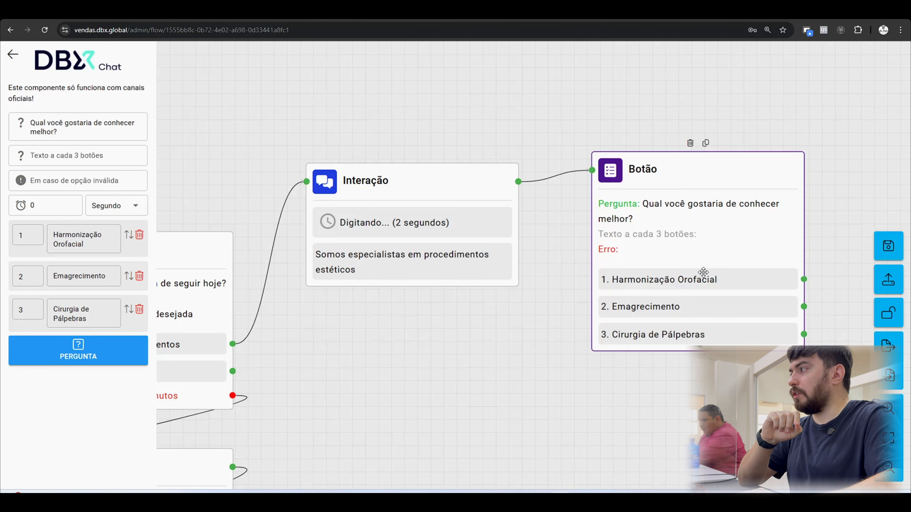
Set the procedures Botão block's invalid-option message to "Ops. Selecione a opção desejada" and its response timeout to 15 minutes.
{"action": "left_click_drag", "start_coordinate": [187, 179], "coordinate": [294, 165]}
{"action": "type", "text": "Ops. Selecione a opção desejada"}
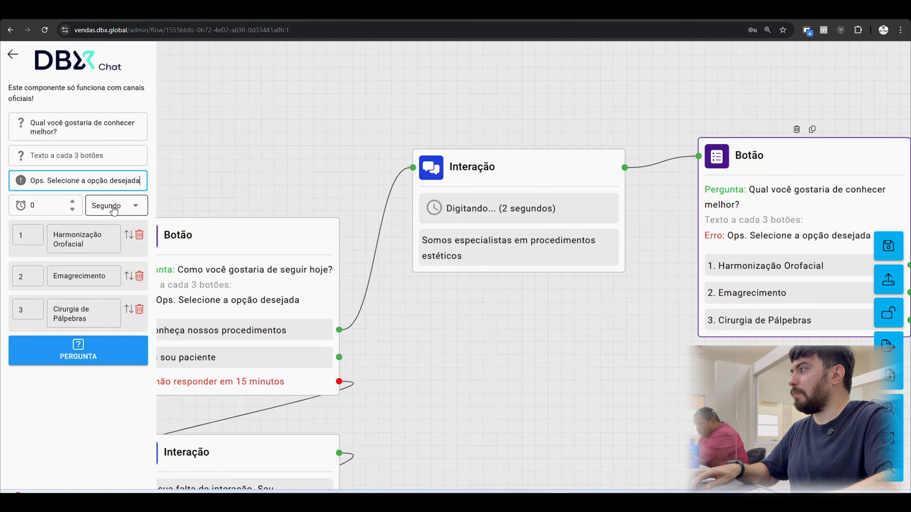
{"action": "left_click", "coordinate": [72, 204]}
{"action": "left_click", "coordinate": [72, 204]}
{"action": "left_click", "coordinate": [72, 203]}
{"action": "left_click", "coordinate": [73, 203]}
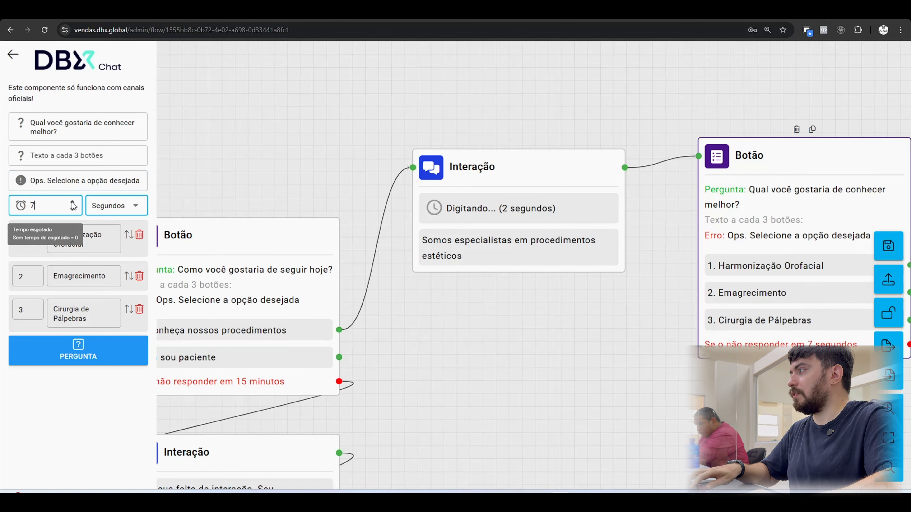
{"action": "left_click", "coordinate": [115, 205]}
{"action": "left_click", "coordinate": [108, 253]}
{"action": "left_click", "coordinate": [524, 331]}
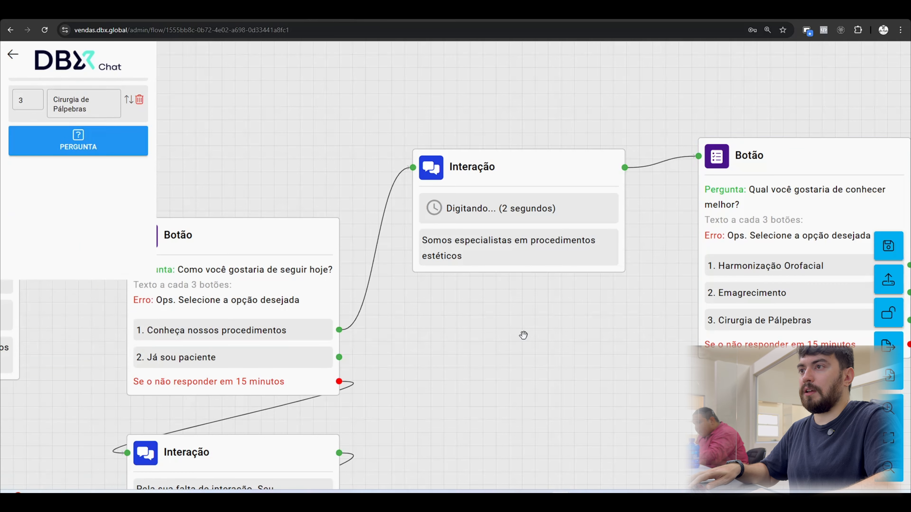
Link the procedures Botão block's 15-minute no-response output to the existing Interação block that announces the closing of the service.
{"action": "left_click_drag", "start_coordinate": [524, 331], "coordinate": [263, 301]}
{"action": "left_click", "coordinate": [513, 206]}
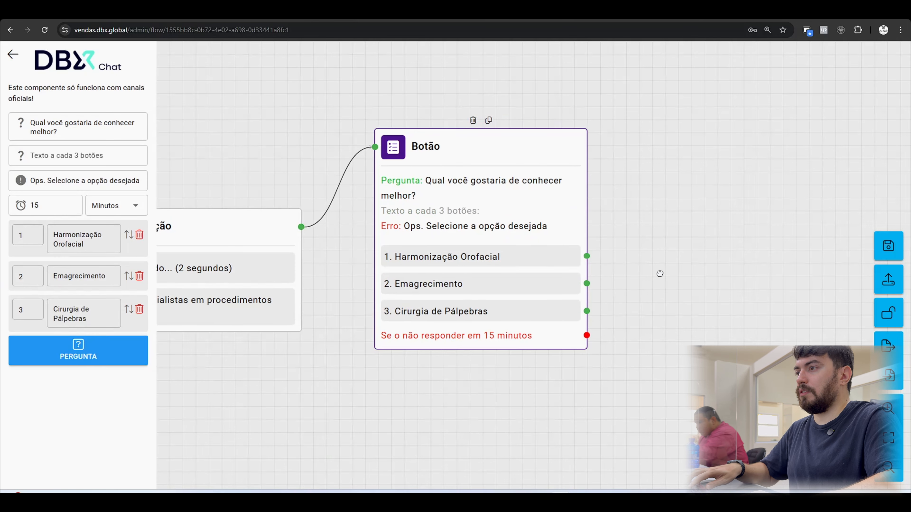
{"action": "scroll", "coordinate": [603, 275], "scroll_direction": "down", "scroll_amount": 1}
{"action": "left_click_drag", "start_coordinate": [501, 311], "coordinate": [575, 196]}
{"action": "left_click_drag", "start_coordinate": [424, 282], "coordinate": [480, 258]}
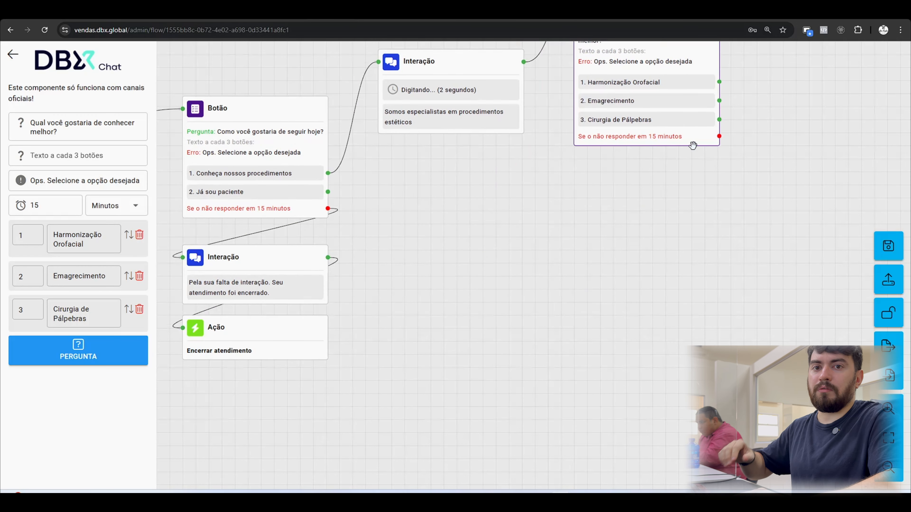
{"action": "left_click_drag", "start_coordinate": [379, 279], "coordinate": [480, 258]}
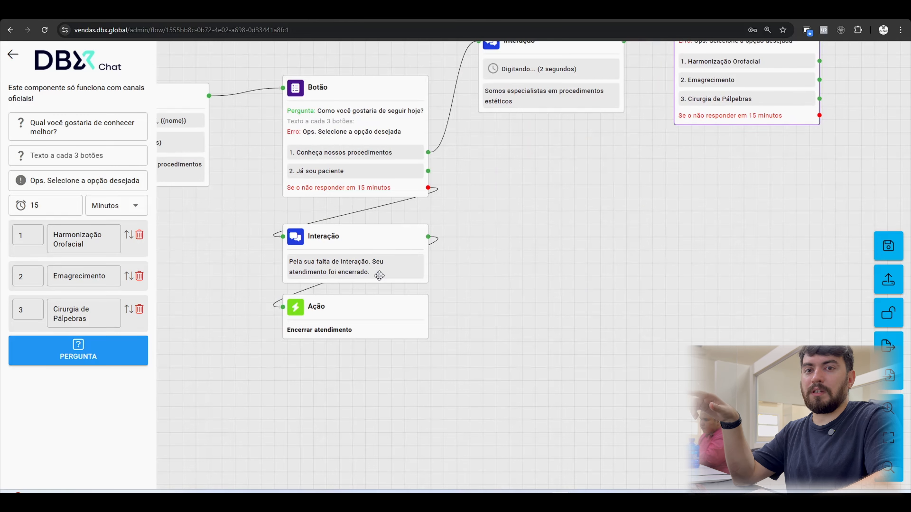
{"action": "left_click_drag", "start_coordinate": [671, 198], "coordinate": [596, 208]}
{"action": "left_click_drag", "start_coordinate": [745, 126], "coordinate": [211, 248]}
{"action": "left_click_drag", "start_coordinate": [581, 239], "coordinate": [524, 323]}
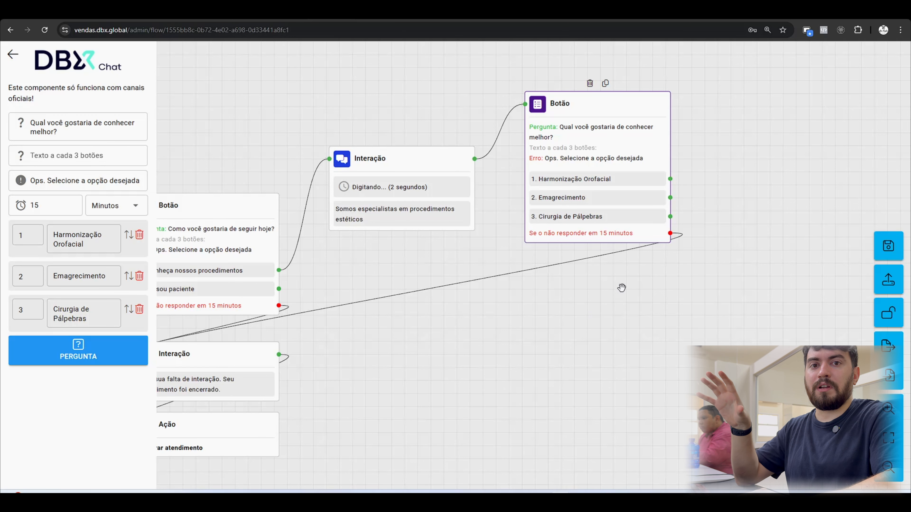
{"action": "left_click_drag", "start_coordinate": [658, 283], "coordinate": [598, 251]}
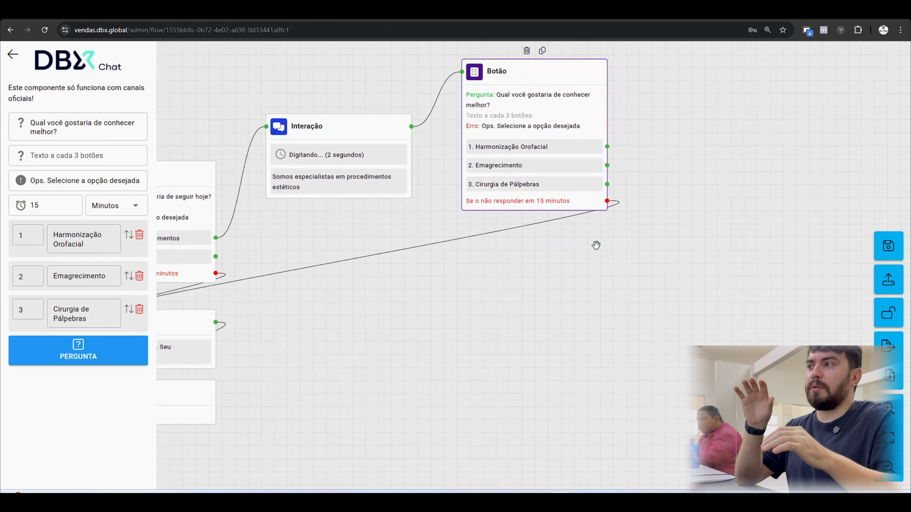
{"action": "left_click_drag", "start_coordinate": [631, 250], "coordinate": [683, 295]}
{"action": "left_click_drag", "start_coordinate": [583, 328], "coordinate": [669, 316]}
{"action": "left_click_drag", "start_coordinate": [719, 295], "coordinate": [620, 322]}
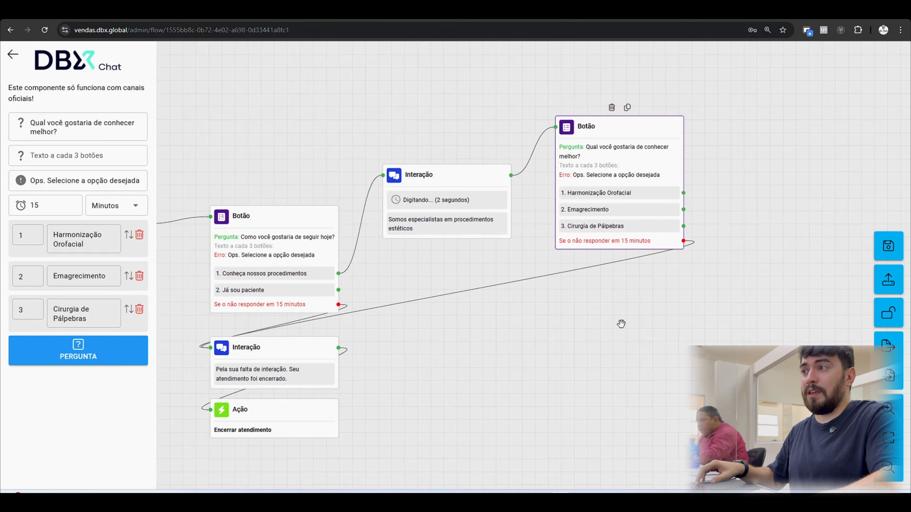
{"action": "scroll", "coordinate": [620, 321], "scroll_direction": "up", "scroll_amount": 3}
{"action": "left_click_drag", "start_coordinate": [698, 303], "coordinate": [589, 380]}
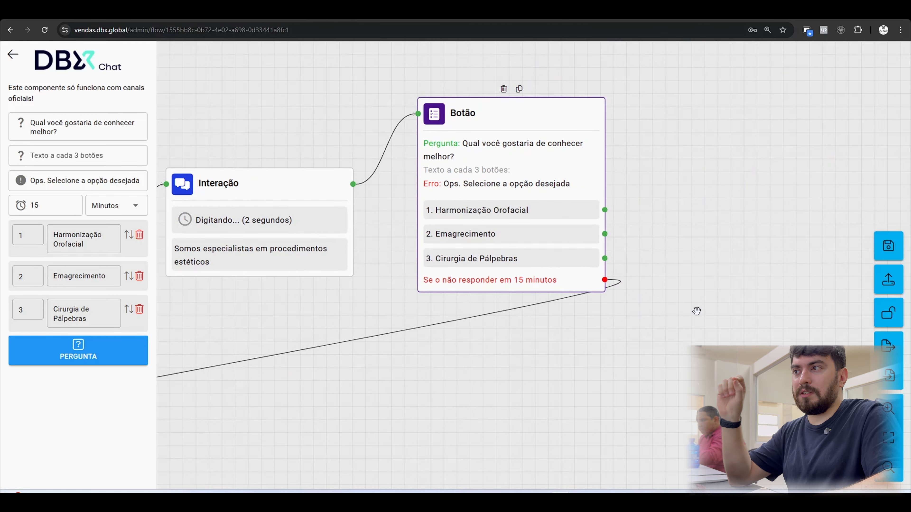
{"action": "left_click_drag", "start_coordinate": [698, 285], "coordinate": [660, 284]}
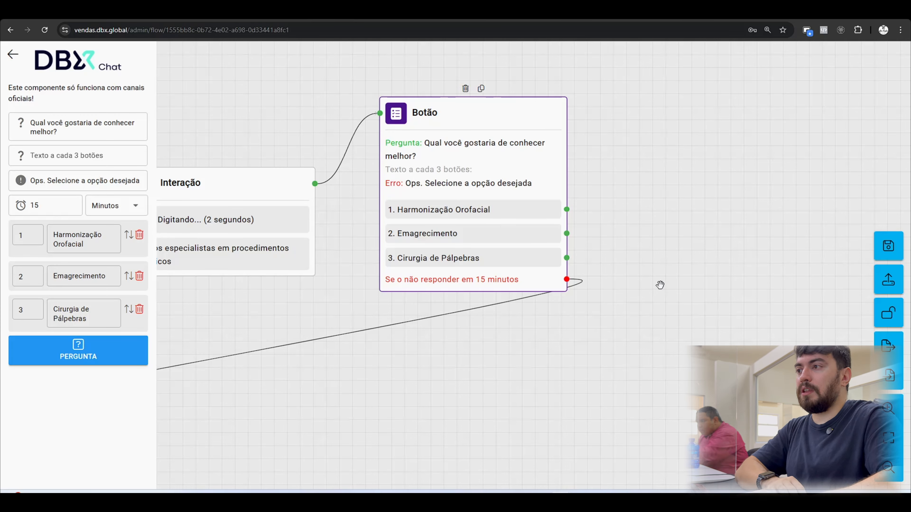
{"action": "left_click_drag", "start_coordinate": [630, 315], "coordinate": [634, 284]}
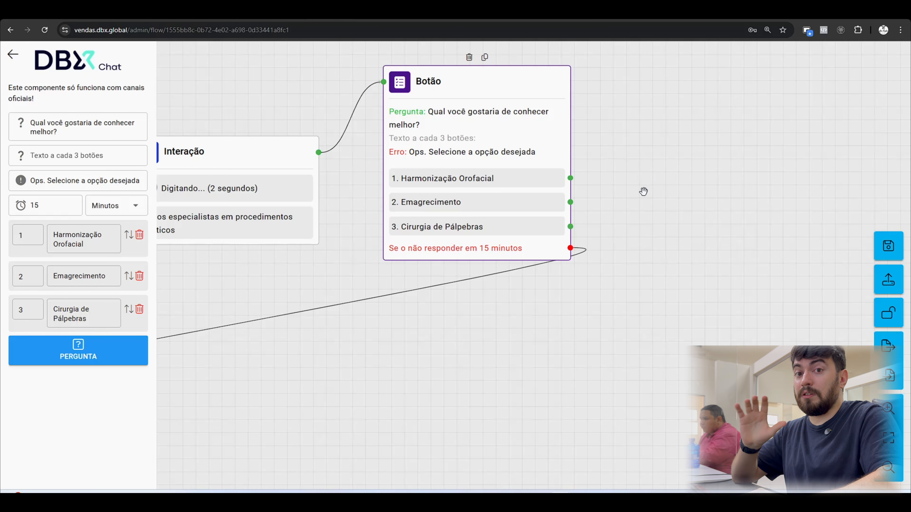
{"action": "left_click_drag", "start_coordinate": [642, 192], "coordinate": [569, 201]}
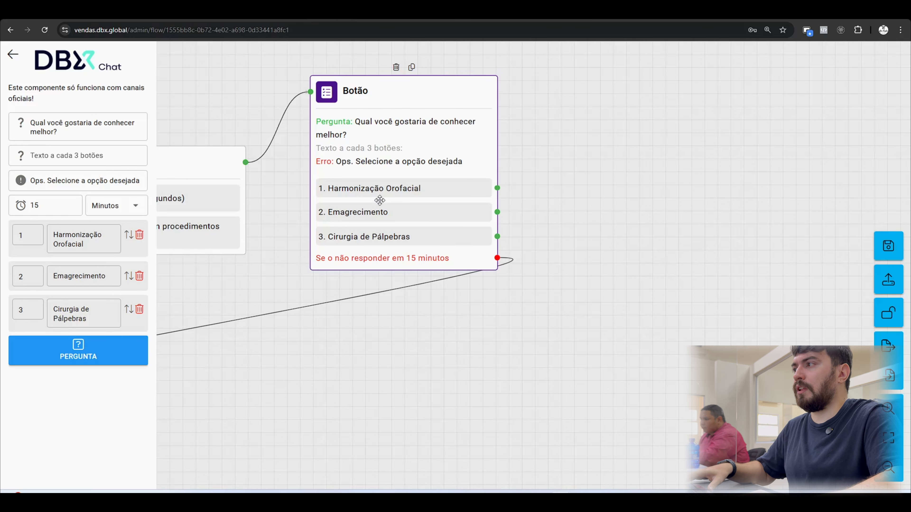
Link "Harmonização Orofacial" to a new Interação block and check in the mind map which content this option sends.
{"action": "left_click_drag", "start_coordinate": [553, 148], "coordinate": [430, 243]}
{"action": "left_click_drag", "start_coordinate": [376, 266], "coordinate": [468, 105]}
{"action": "left_click", "coordinate": [527, 106]}
{"action": "left_click", "coordinate": [84, 94]}
{"action": "left_click", "coordinate": [343, 14]}
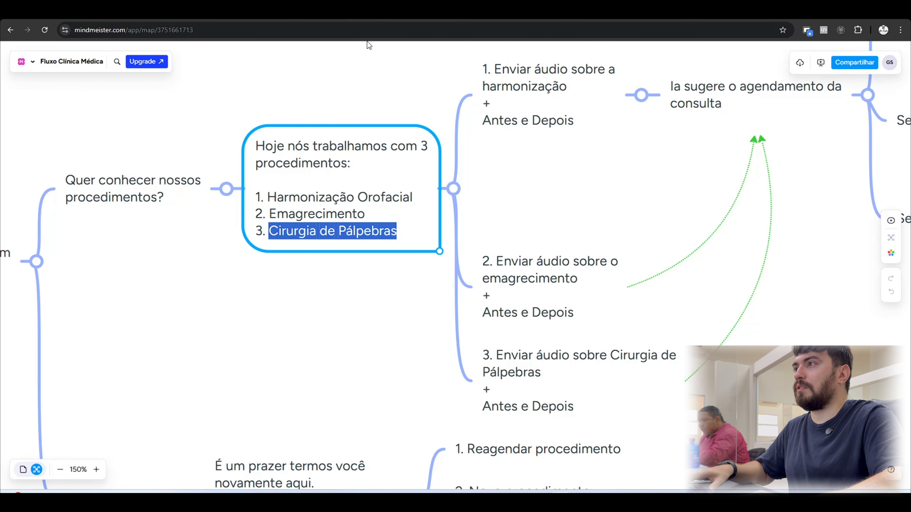
{"action": "left_click_drag", "start_coordinate": [543, 208], "coordinate": [465, 255]}
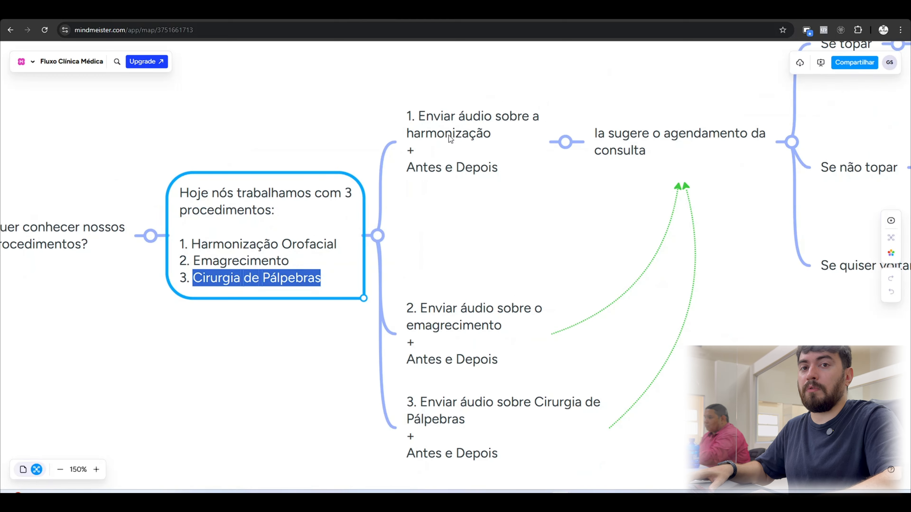
{"action": "left_click", "coordinate": [340, 15]}
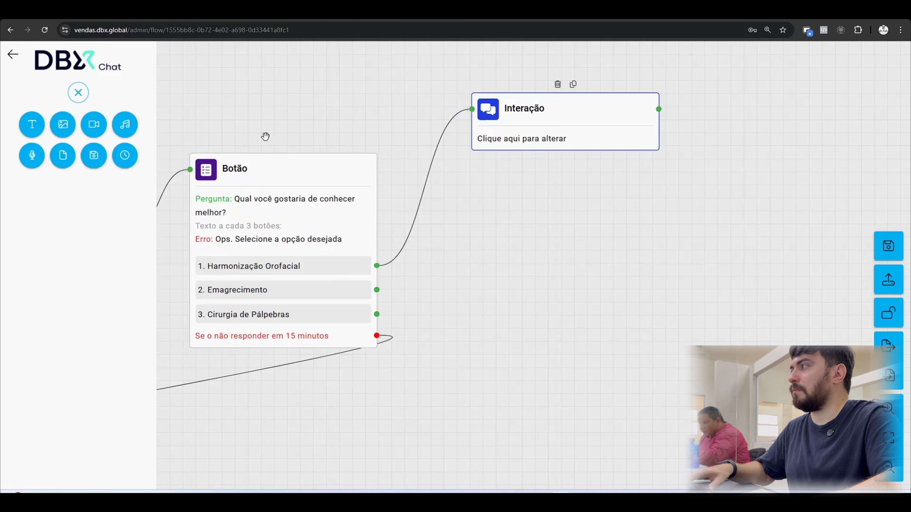
Add a Gravação item and an Imagem item to the Interação block linked to "Harmonização Orofacial".
{"action": "left_click", "coordinate": [32, 155]}
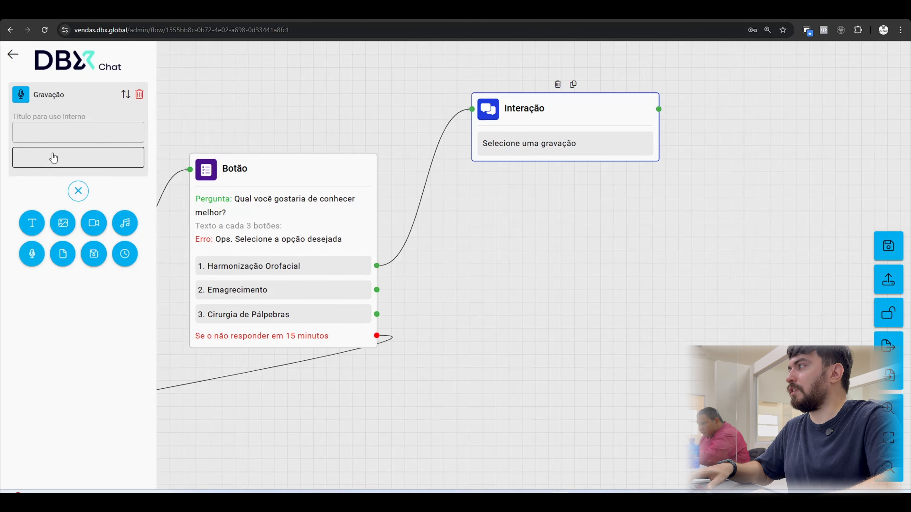
{"action": "left_click", "coordinate": [78, 131]}
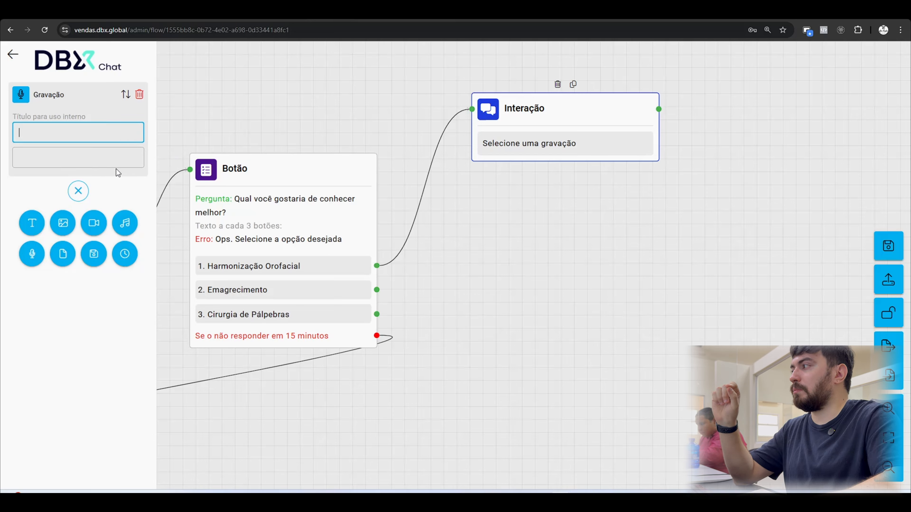
{"action": "left_click", "coordinate": [63, 228]}
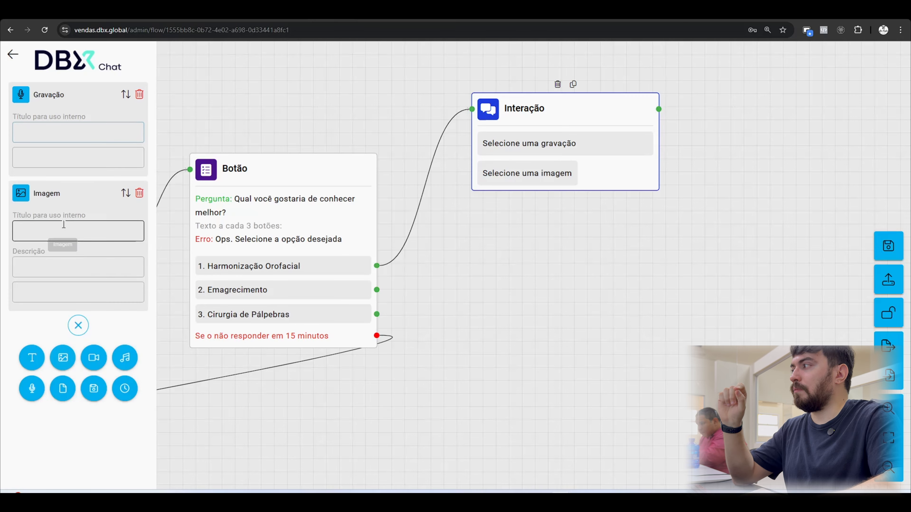
{"action": "left_click", "coordinate": [157, 218]}
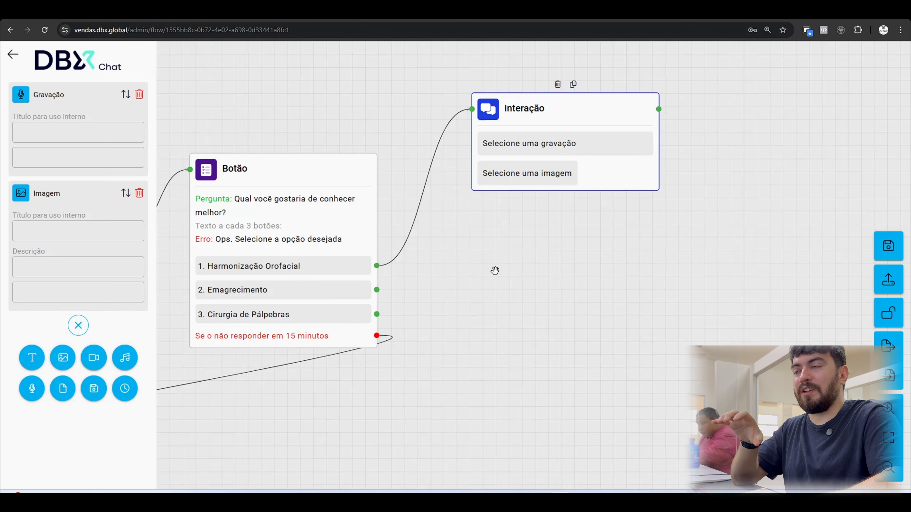
{"action": "left_click_drag", "start_coordinate": [533, 278], "coordinate": [499, 278]}
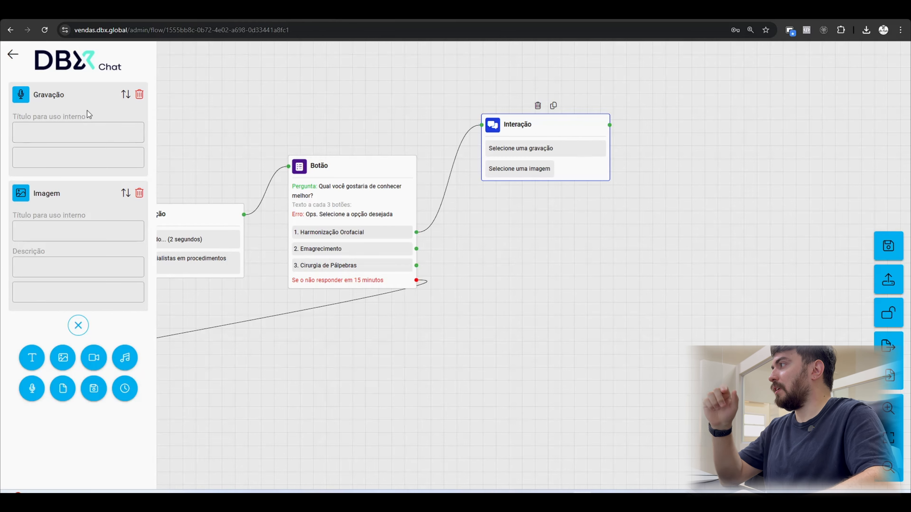
Title the Gravação item "audio_harmonizacao" and attach the file audio_harmonizacao.MP3 from the Mídias - Fluxo Clinica folder.
{"action": "left_click", "coordinate": [68, 131]}
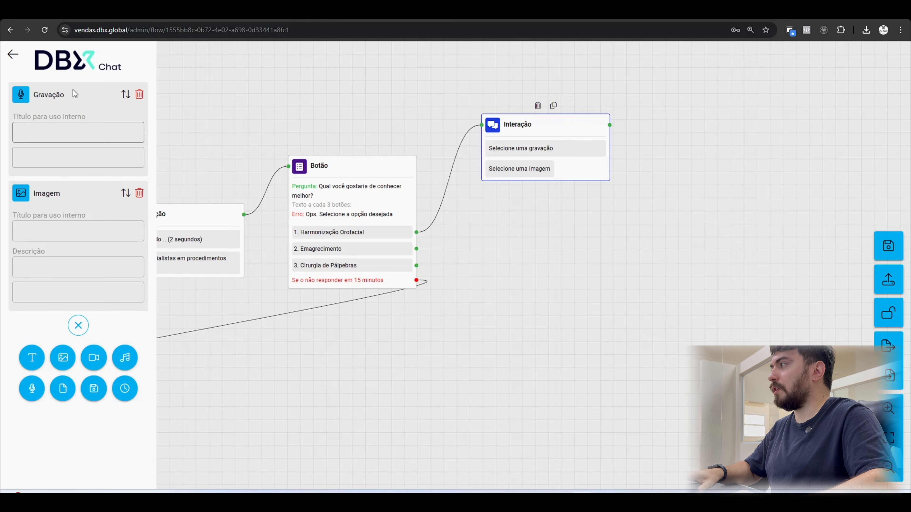
{"action": "left_click", "coordinate": [69, 132]}
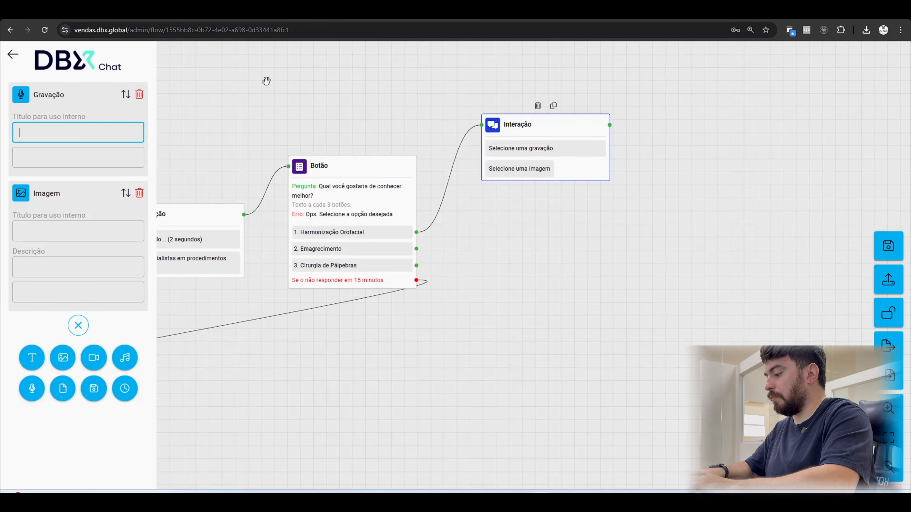
{"action": "type", "text": "audio_harmoniz"}
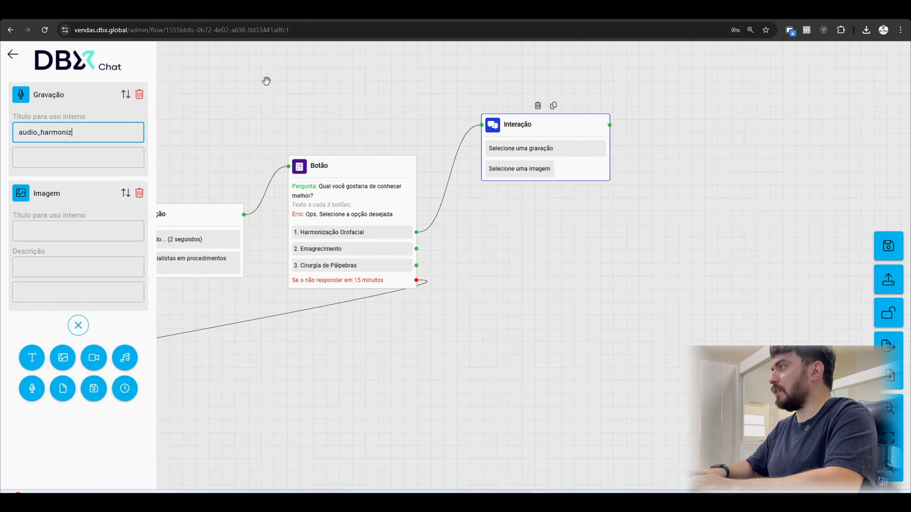
{"action": "type", "text": "acao"}
{"action": "left_click", "coordinate": [102, 160]}
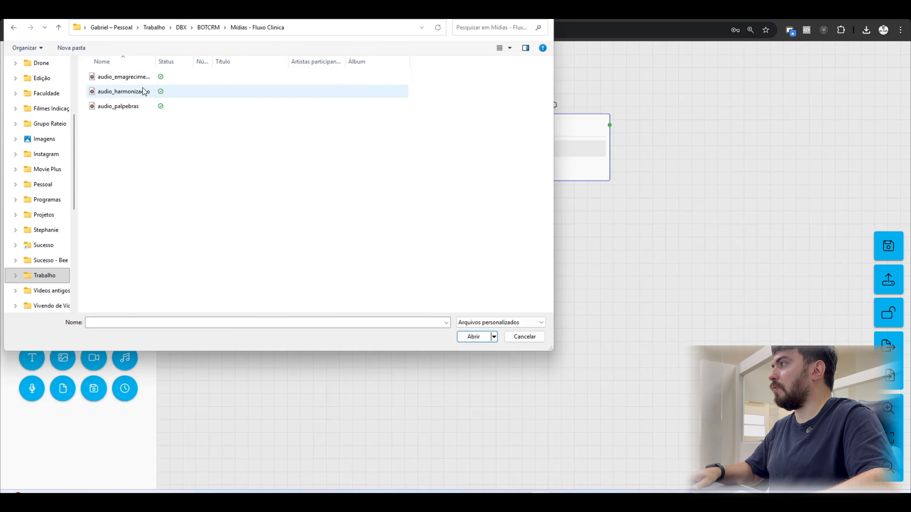
{"action": "double_click", "coordinate": [141, 92]}
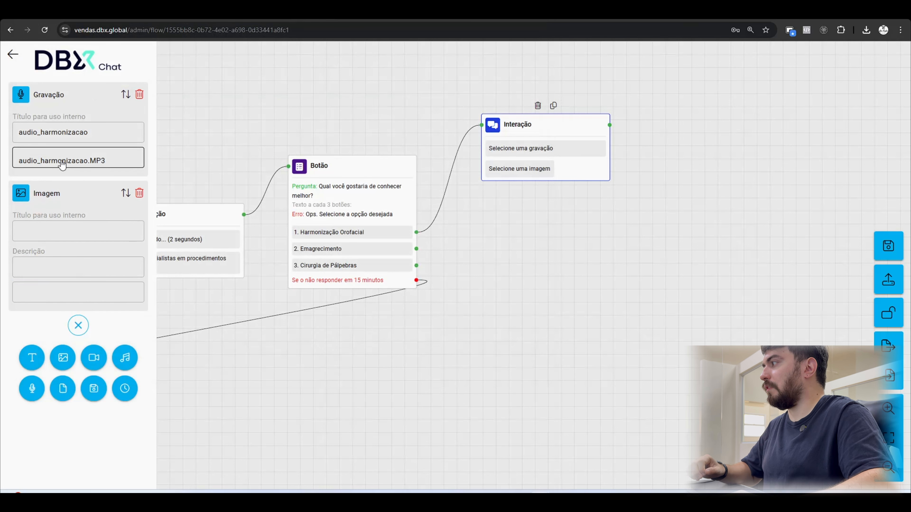
Title the Imagem item "imagem_harmonizacao" and attach the picture antes_depois_harmonizacao.png, leaving its description empty.
{"action": "left_click", "coordinate": [69, 232]}
{"action": "type", "text": "ima"}
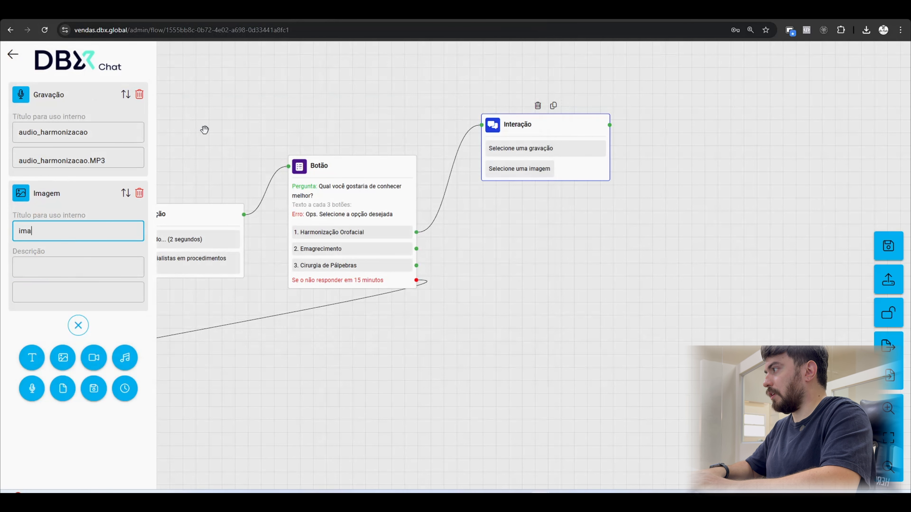
{"action": "type", "text": "gem_harmoniz"}
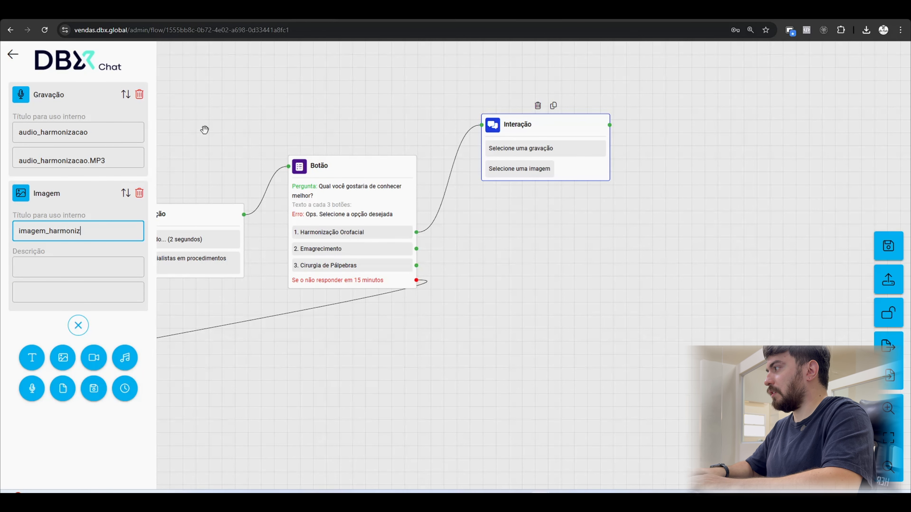
{"action": "type", "text": "acao"}
{"action": "left_click", "coordinate": [101, 265]}
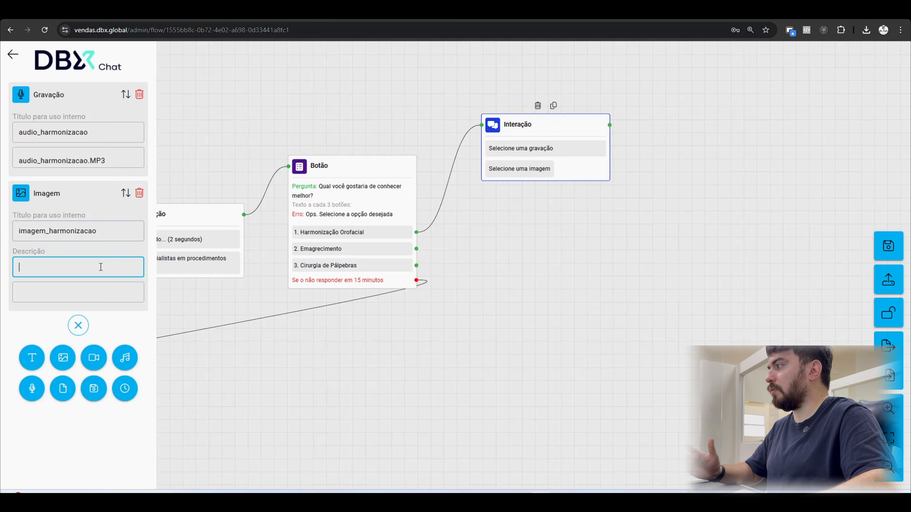
{"action": "left_click", "coordinate": [92, 291]}
{"action": "double_click", "coordinate": [163, 98]}
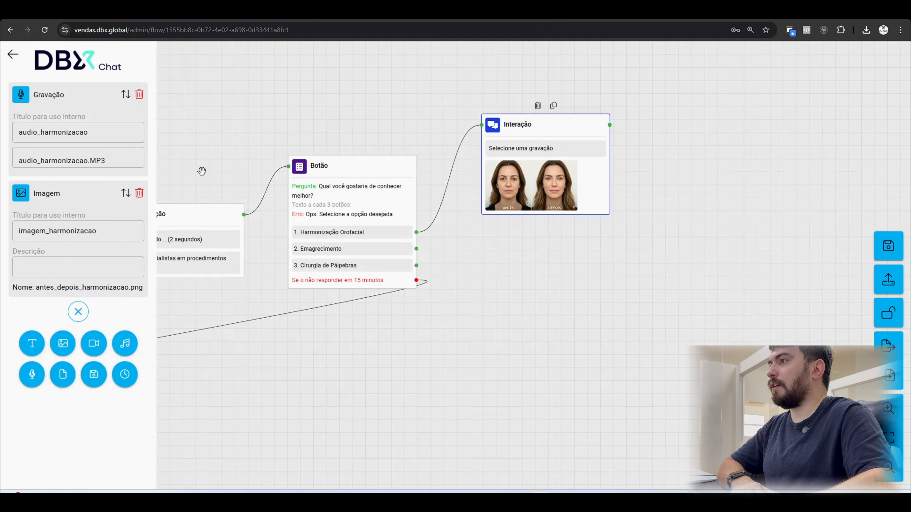
{"action": "left_click", "coordinate": [373, 105]}
Move the harmonização Interação block higher on the canvas and link "Emagrecimento" to a new Interação block below it.
{"action": "left_click_drag", "start_coordinate": [583, 128], "coordinate": [570, 115]}
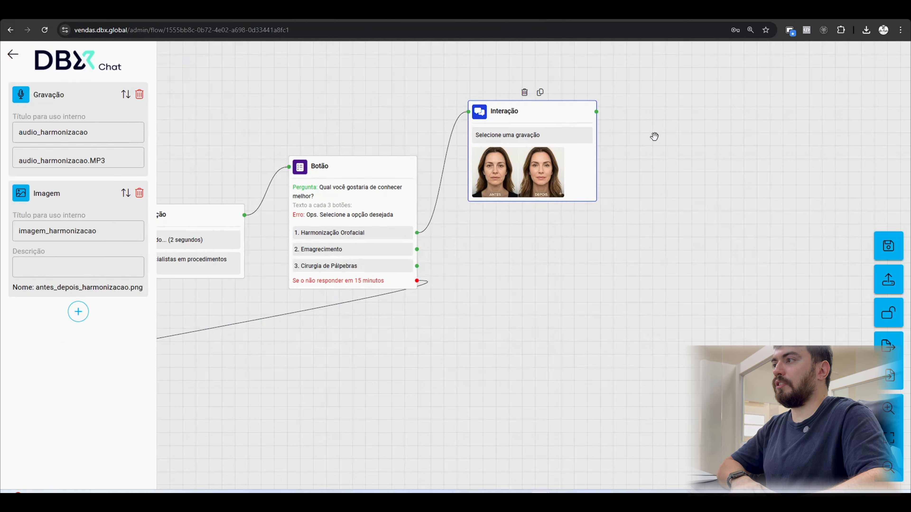
{"action": "left_click_drag", "start_coordinate": [567, 247], "coordinate": [465, 316]}
{"action": "left_click_drag", "start_coordinate": [458, 181], "coordinate": [458, 127]}
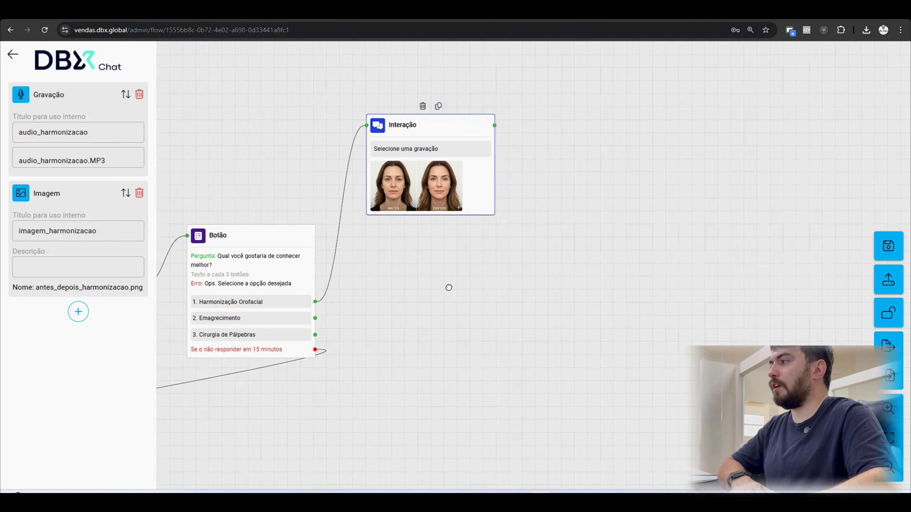
{"action": "left_click_drag", "start_coordinate": [314, 318], "coordinate": [393, 314]}
{"action": "left_click", "coordinate": [429, 313]}
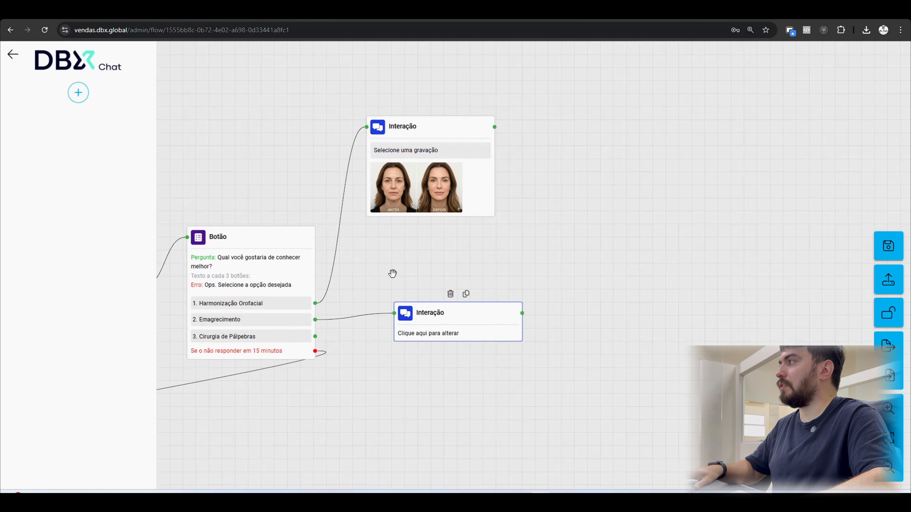
Add a Gravação item titled "audio_emagrecimento" to the Interação block linked to "Emagrecimento" and attach audio_emagrecimento.MP3.
{"action": "left_click", "coordinate": [78, 92]}
{"action": "left_click", "coordinate": [32, 155]}
{"action": "left_click", "coordinate": [53, 129]}
{"action": "type", "text": "audio_"}
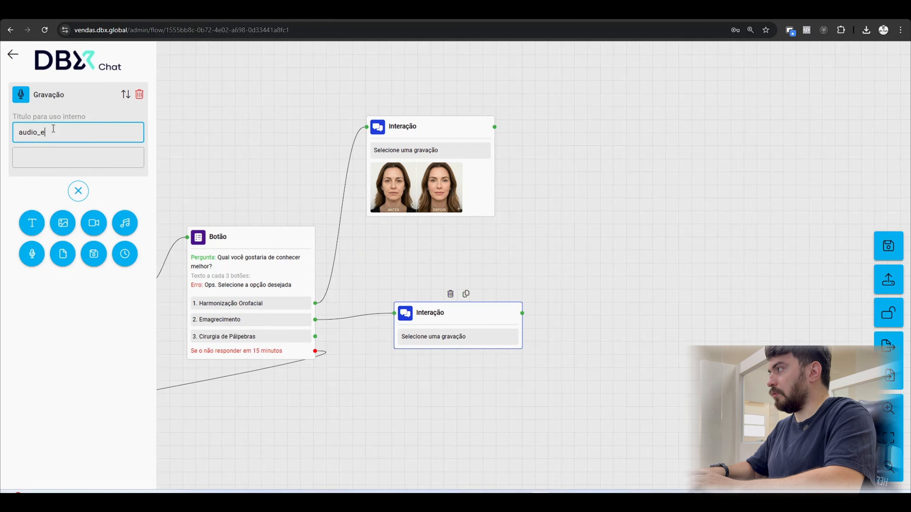
{"action": "type", "text": "emagrecimento"}
{"action": "left_click", "coordinate": [70, 151]}
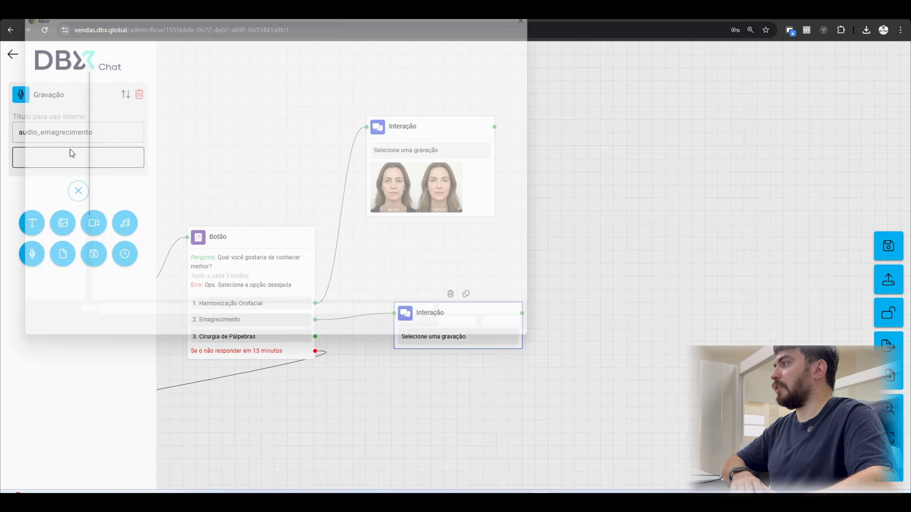
{"action": "double_click", "coordinate": [159, 104]}
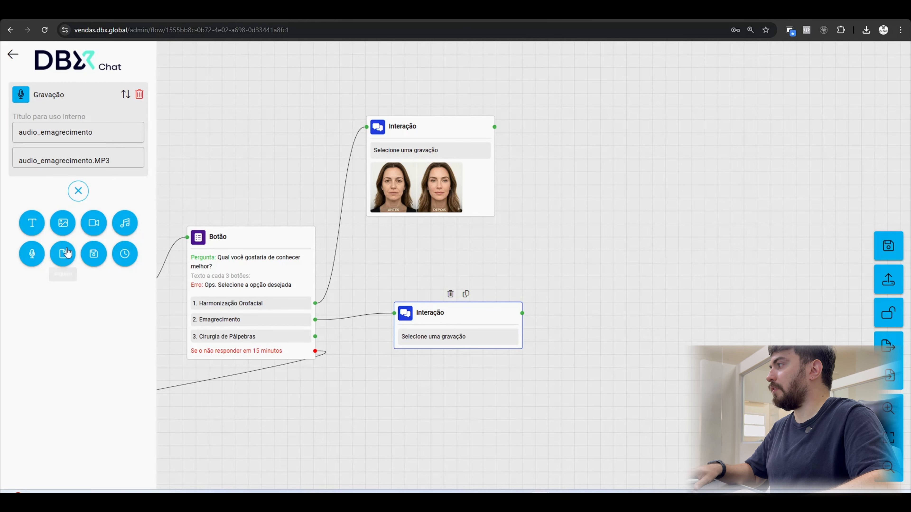
Add an Imagem item titled "imagem_emagrecimento" to the same Interação block and attach the picture antes_depois_emagrecimento.
{"action": "left_click", "coordinate": [63, 225]}
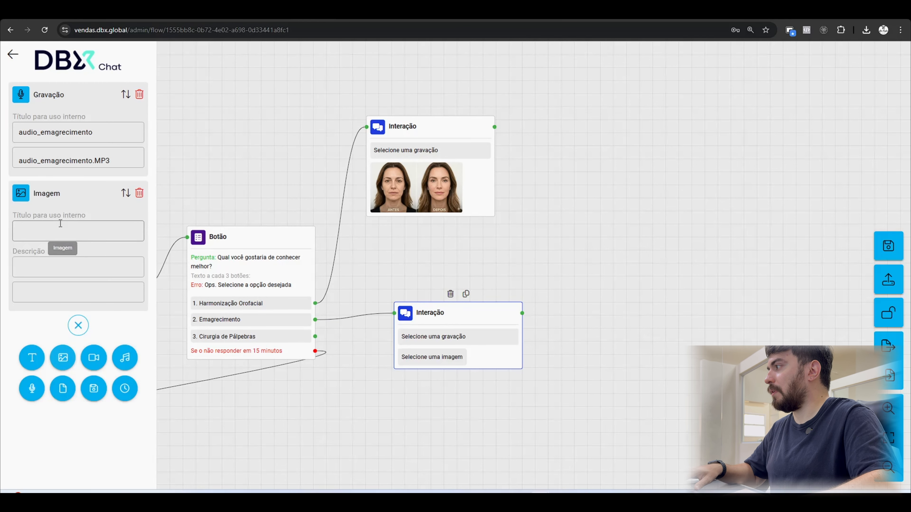
{"action": "left_click", "coordinate": [68, 228]}
{"action": "type", "text": "imagem"}
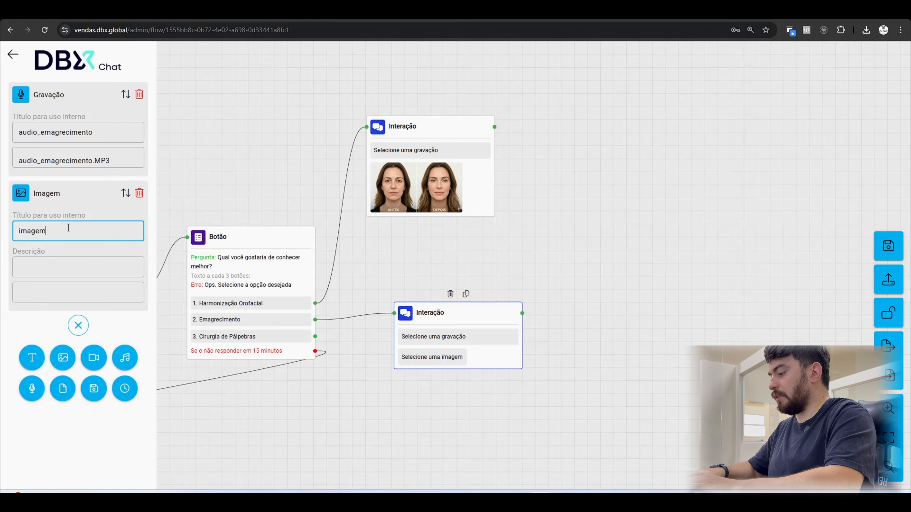
{"action": "type", "text": "_emagrecimento"}
{"action": "left_click", "coordinate": [79, 292]}
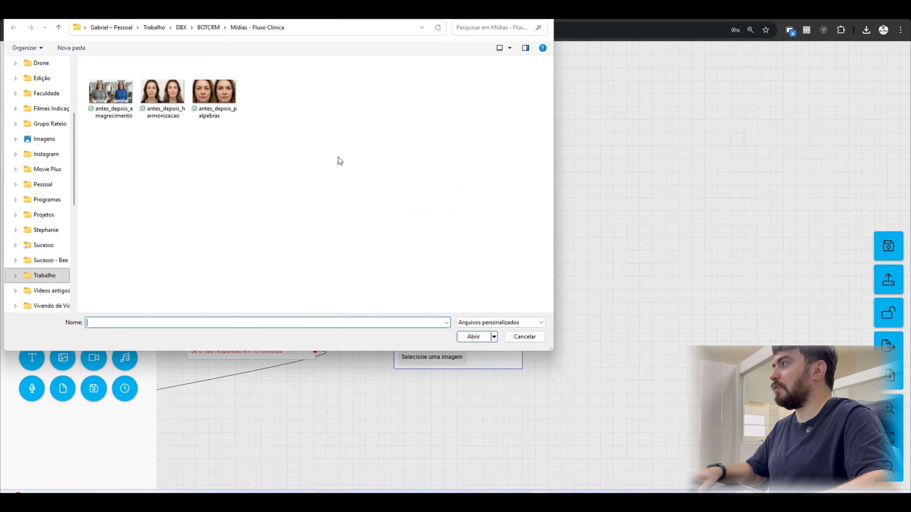
{"action": "double_click", "coordinate": [110, 102]}
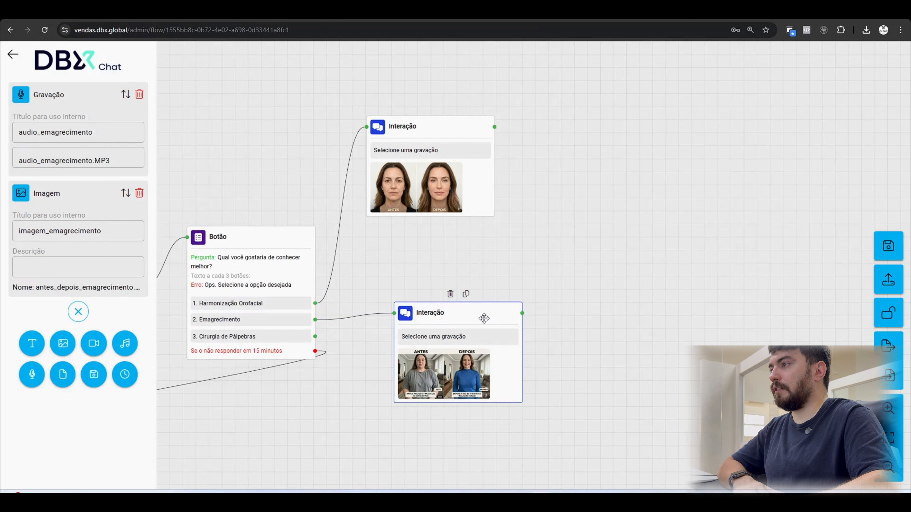
Move the emagrecimento Interação block up beneath the harmonização one and link "Cirurgia de Pálpebras" to a new Interação block.
{"action": "left_click_drag", "start_coordinate": [483, 319], "coordinate": [457, 257]}
{"action": "left_click_drag", "start_coordinate": [391, 349], "coordinate": [405, 257]}
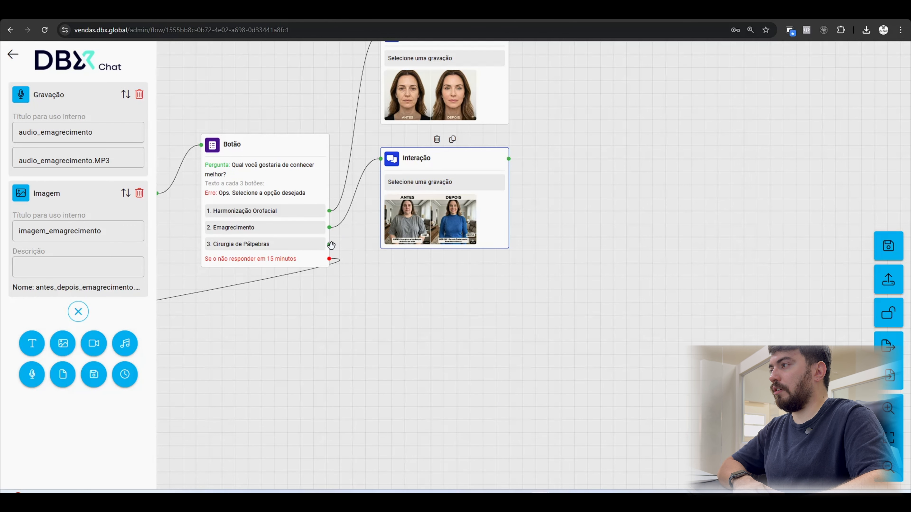
{"action": "left_click_drag", "start_coordinate": [331, 245], "coordinate": [398, 274]}
{"action": "left_click", "coordinate": [429, 295]}
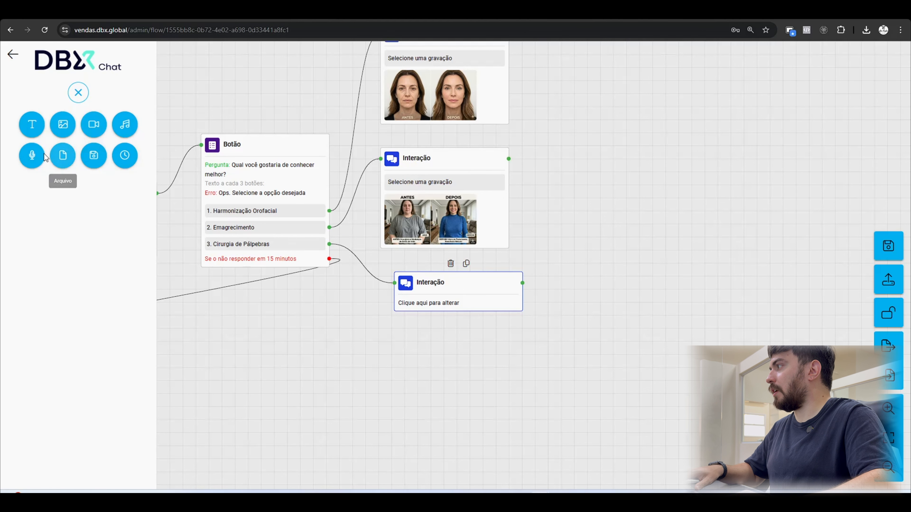
Add a Gravação item titled "audio_palpebras" to the block linked to "Cirurgia de Pálpebras" and attach audio_palpebras.MP3.
{"action": "left_click", "coordinate": [44, 156]}
{"action": "left_click", "coordinate": [63, 126]}
{"action": "type", "text": "audio_"}
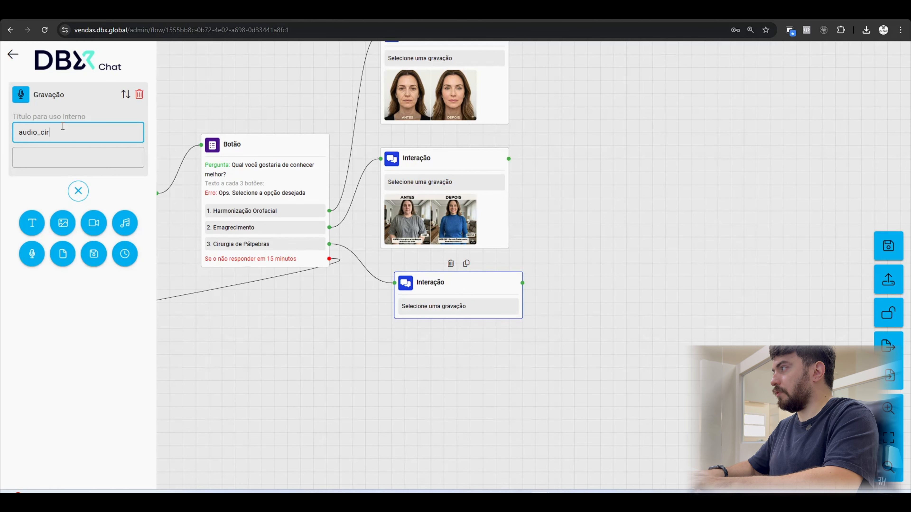
{"action": "type", "text": "palpe"}
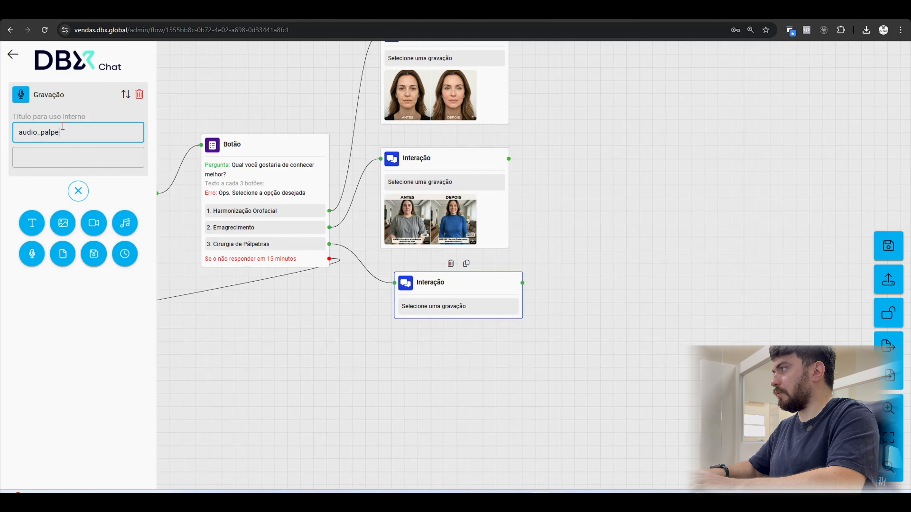
{"action": "type", "text": "bras"}
{"action": "left_click", "coordinate": [92, 159]}
{"action": "double_click", "coordinate": [135, 113]}
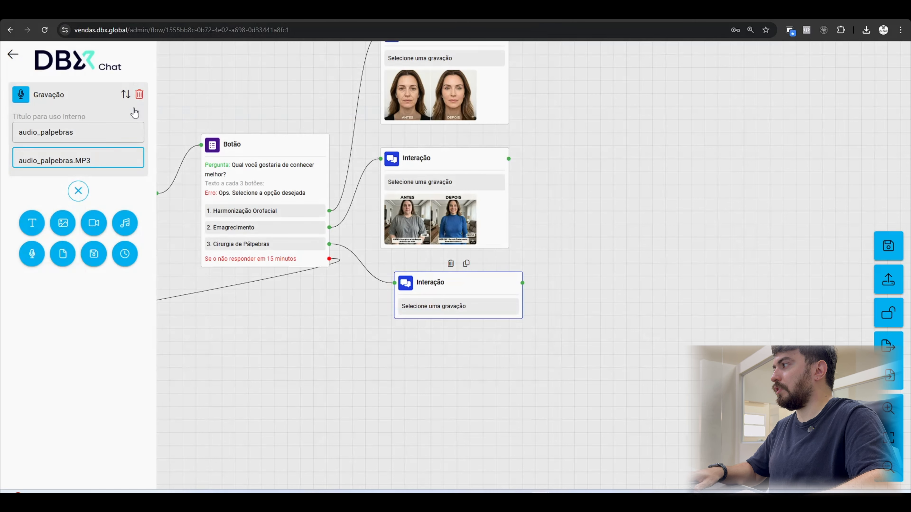
Add an Imagem item titled "imagem_palpebras" with the picture antes_depois_palpebras.png, leaving its description empty.
{"action": "left_click", "coordinate": [56, 225]}
{"action": "type", "text": "imagem_palpebras"}
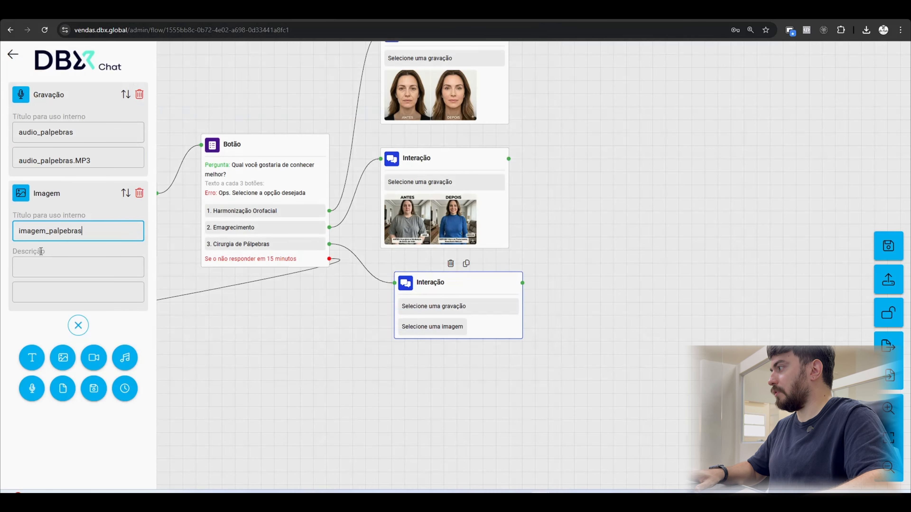
{"action": "left_click", "coordinate": [61, 294]}
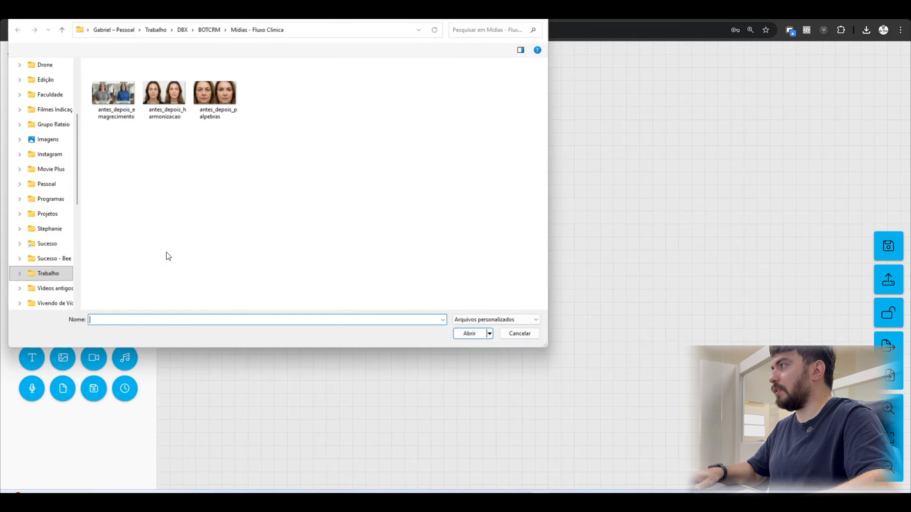
{"action": "double_click", "coordinate": [212, 93]}
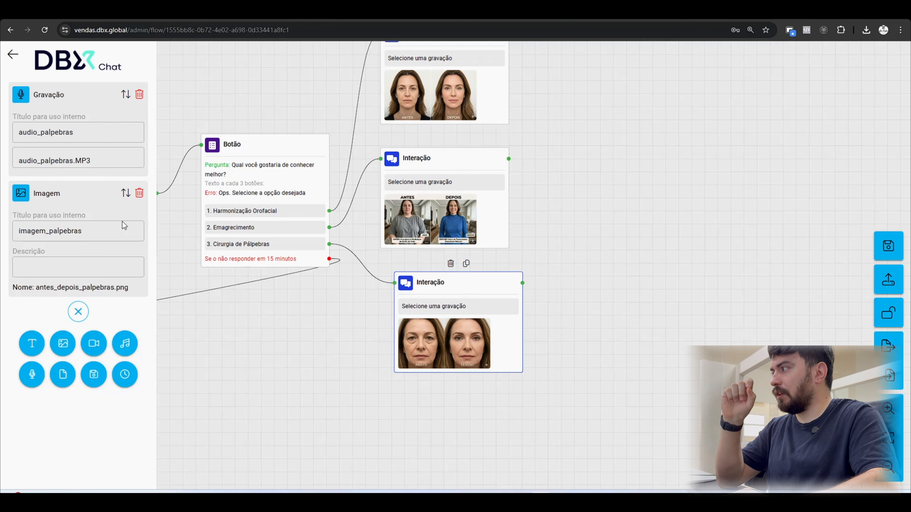
{"action": "left_click", "coordinate": [80, 265]}
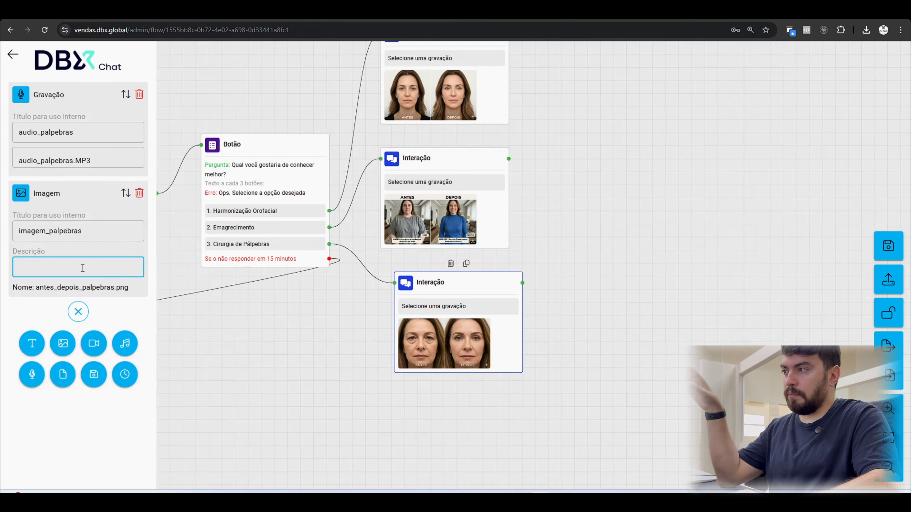
Align the pálpebras Interação block with the two other procedure blocks above it and close its editing options.
{"action": "left_click_drag", "start_coordinate": [488, 287], "coordinate": [474, 287]}
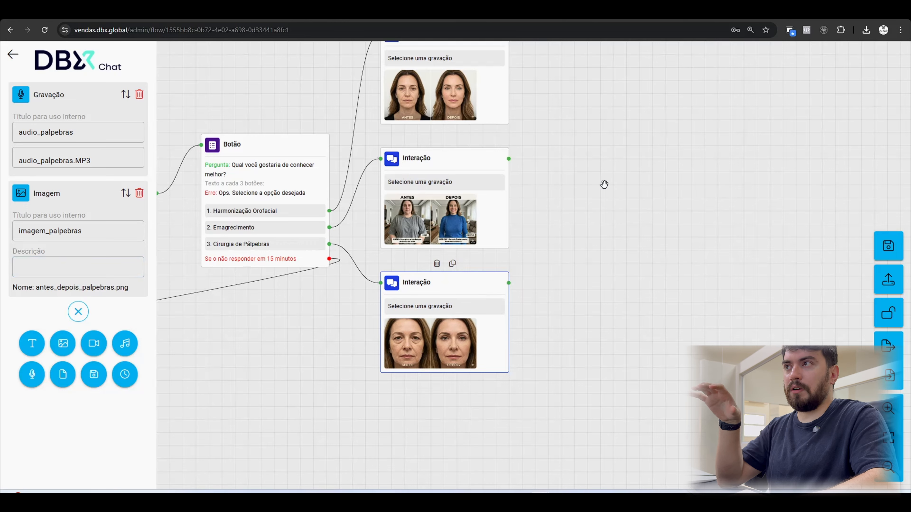
{"action": "left_click_drag", "start_coordinate": [583, 171], "coordinate": [565, 208]}
{"action": "left_click", "coordinate": [512, 166]}
{"action": "scroll", "coordinate": [512, 167], "scroll_direction": "up", "scroll_amount": 2}
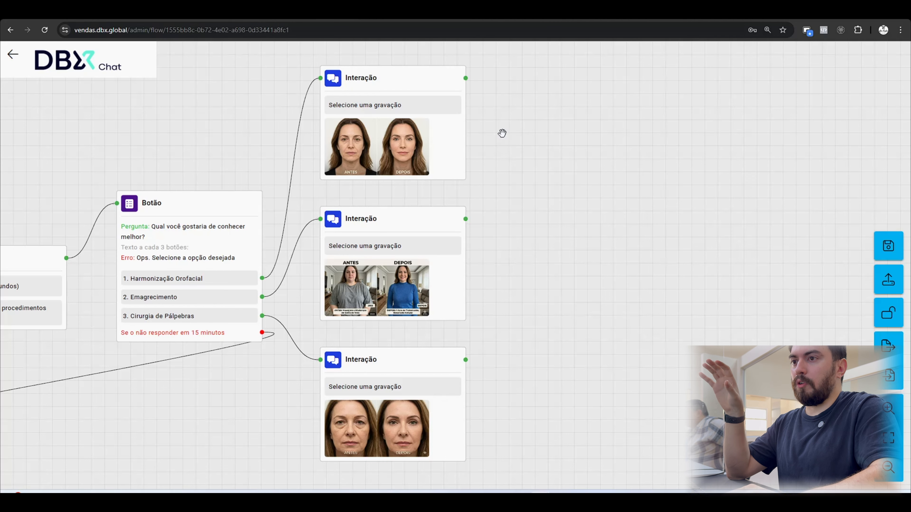
{"action": "left_click_drag", "start_coordinate": [502, 134], "coordinate": [495, 138]}
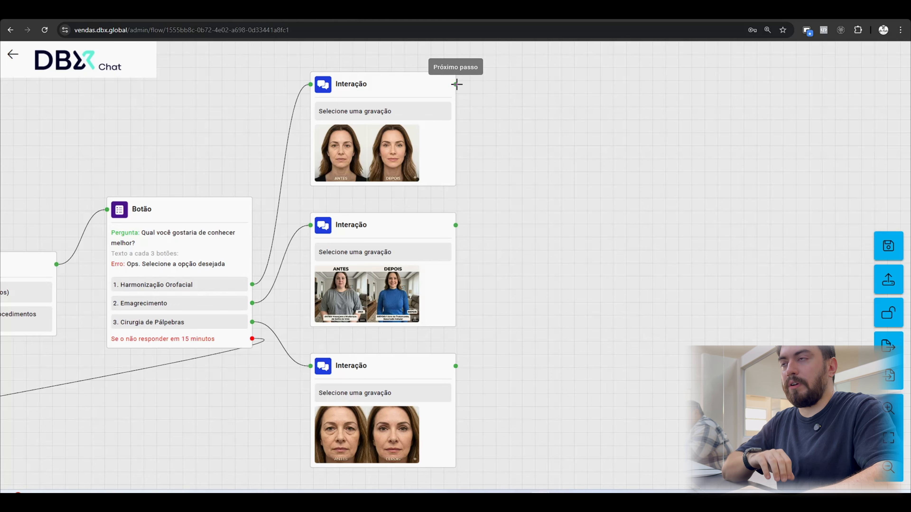
Link the harmonização Interação block to a new Atendimento por IA block and open its AI settings.
{"action": "left_click_drag", "start_coordinate": [456, 85], "coordinate": [544, 107]}
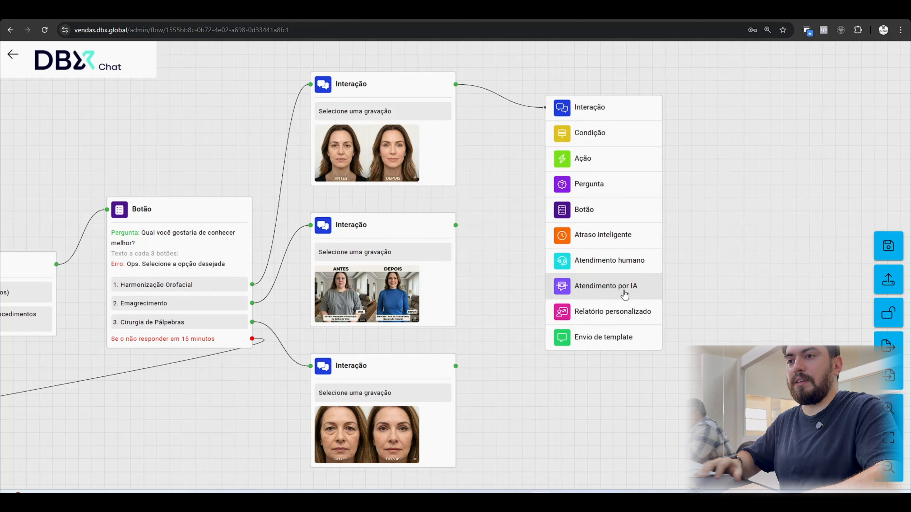
{"action": "left_click", "coordinate": [587, 297]}
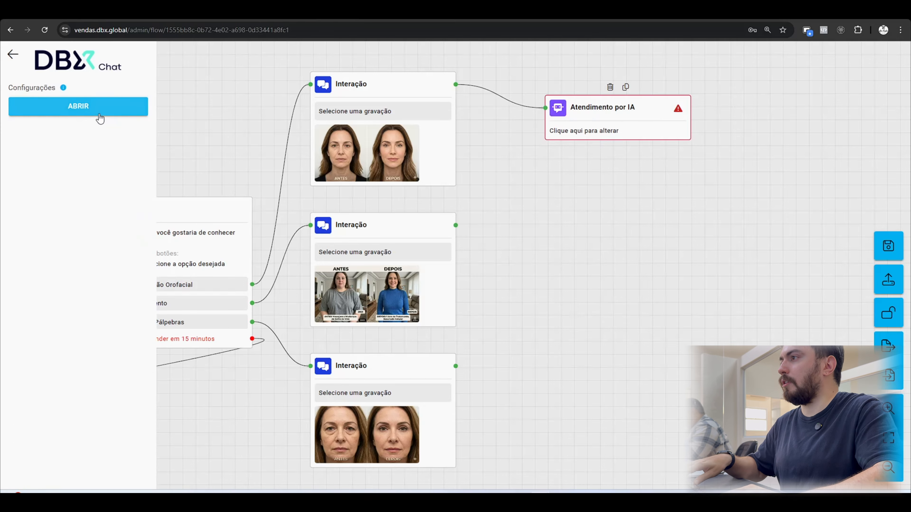
{"action": "left_click", "coordinate": [97, 112]}
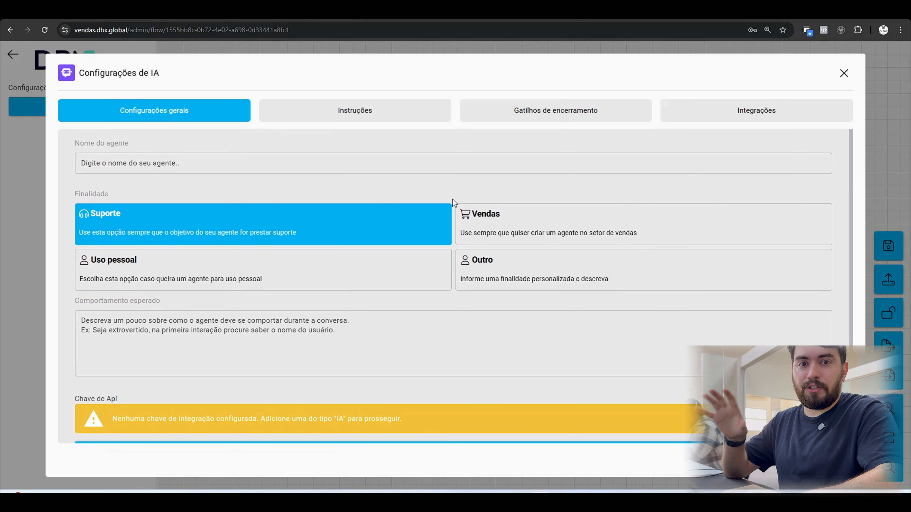
From the AI settings' Chave de Api section, start registering a new integration key of type IA with OpenAI as provider.
{"action": "scroll", "coordinate": [133, 350], "scroll_direction": "down", "scroll_amount": 2}
{"action": "left_click_drag", "start_coordinate": [78, 334], "coordinate": [120, 338]}
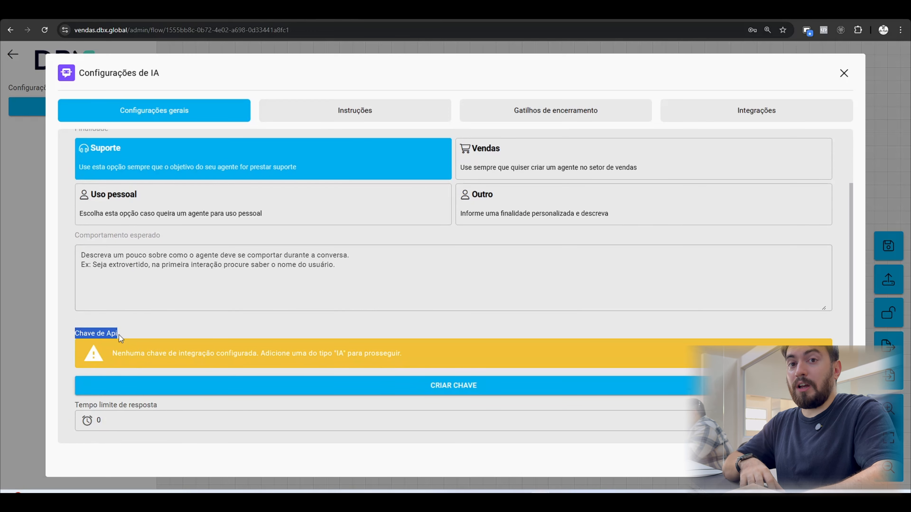
{"action": "left_click", "coordinate": [447, 387]}
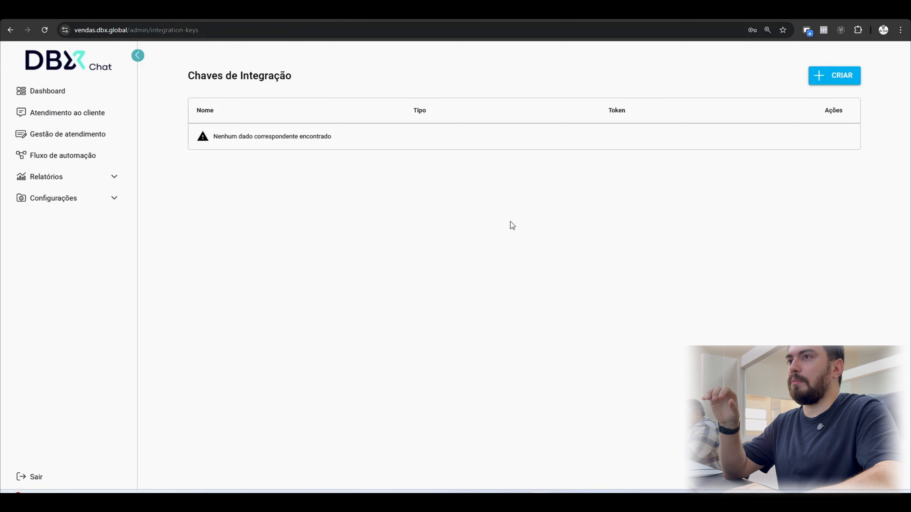
{"action": "left_click", "coordinate": [815, 80]}
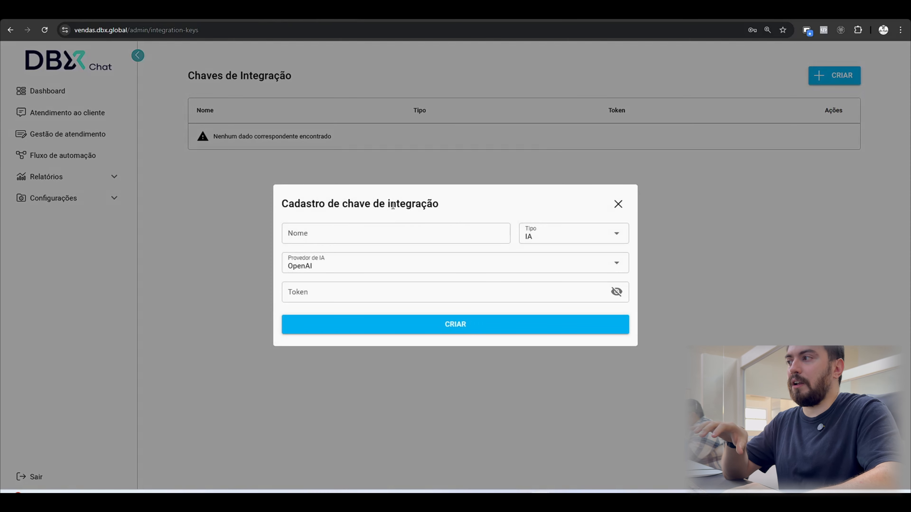
{"action": "left_click", "coordinate": [366, 239]}
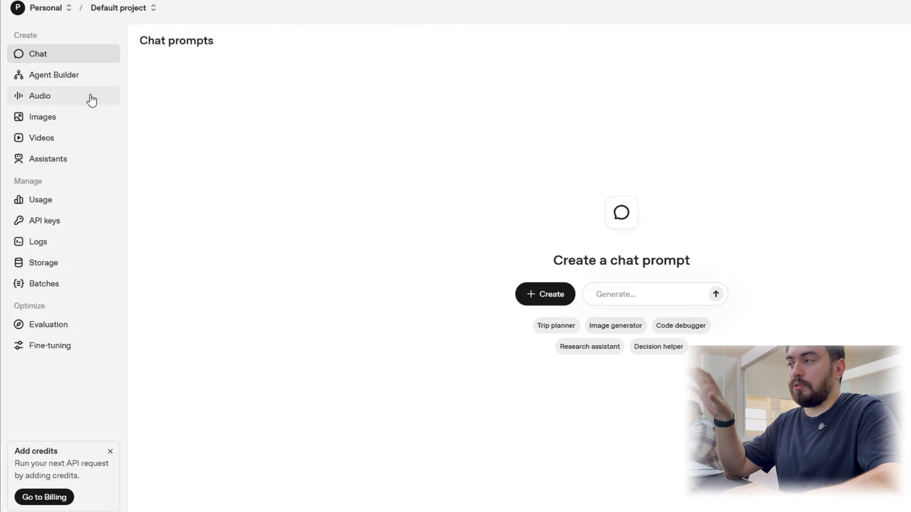
On the OpenAI platform, create a secret API key named "Demonstracao_med" with All permissions in the Default project and copy it.
{"action": "left_click", "coordinate": [77, 219]}
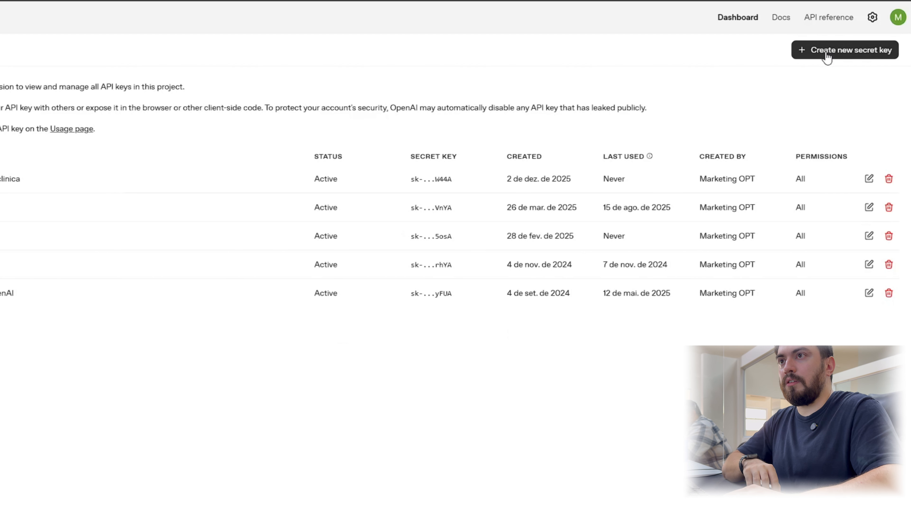
{"action": "left_click", "coordinate": [827, 54]}
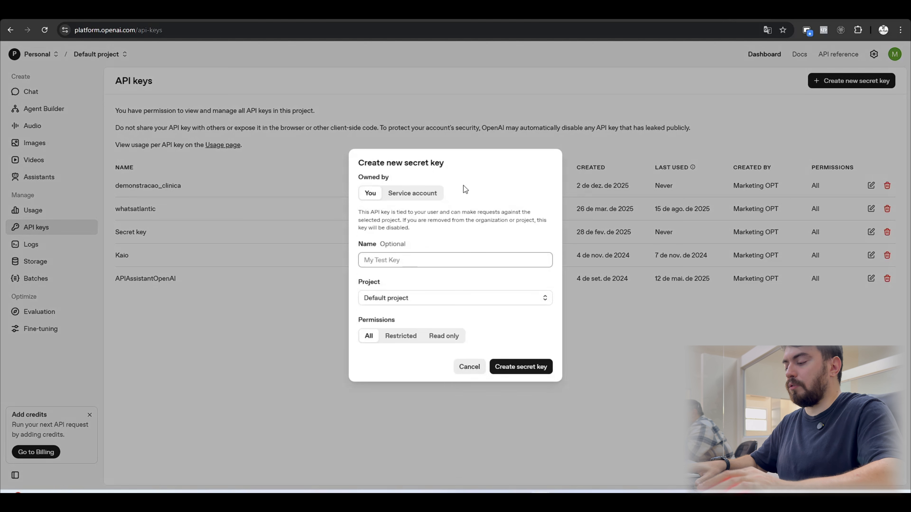
{"action": "type", "text": "Demonst"}
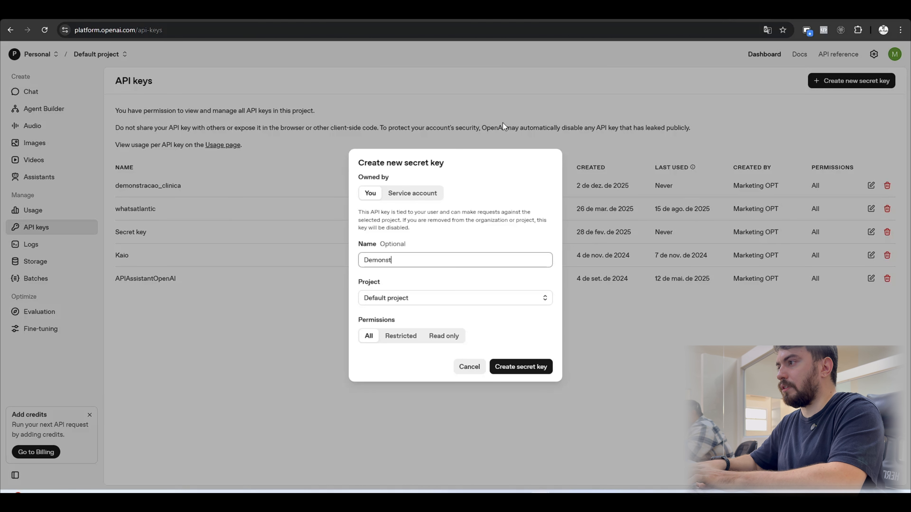
{"action": "type", "text": "racao_med"}
{"action": "left_click", "coordinate": [522, 369]}
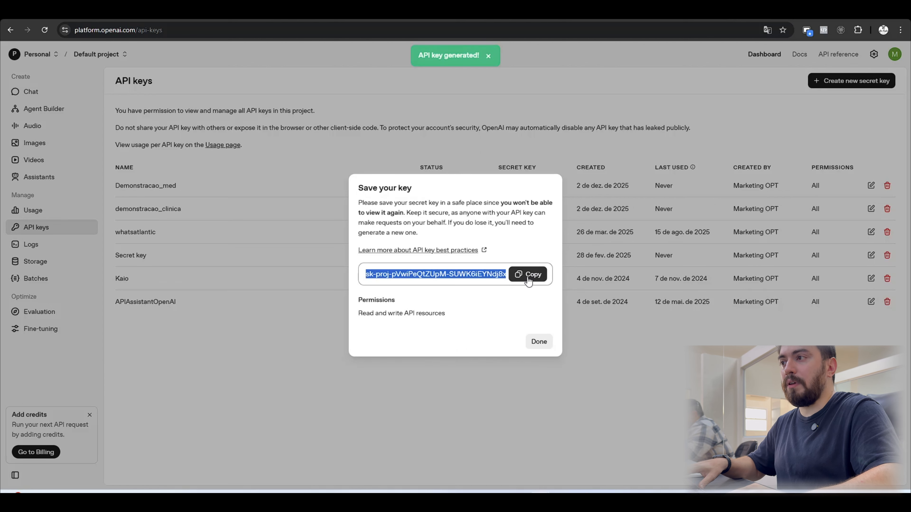
{"action": "left_click", "coordinate": [545, 279]}
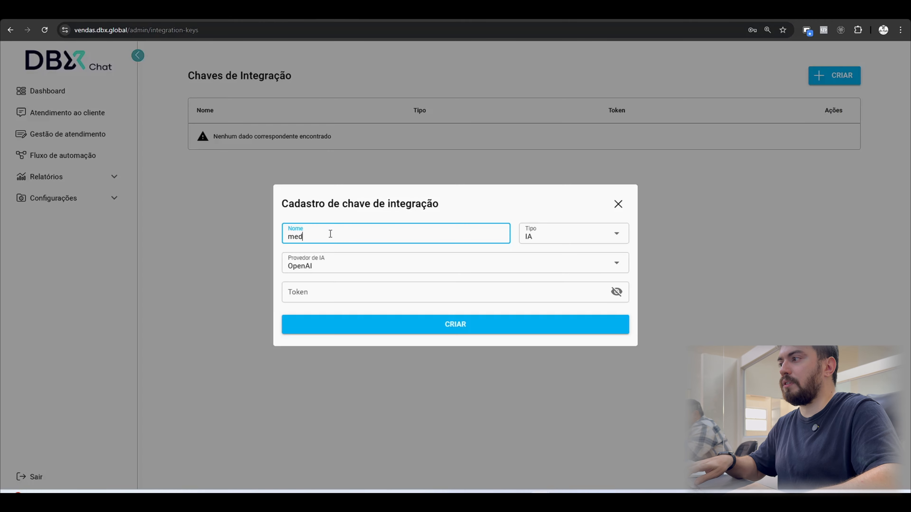
Back in DBX Chat, name the integration key "med", paste the API key as its token, and create it.
{"action": "left_click", "coordinate": [383, 292]}
{"action": "key", "text": "ctrl+v"}
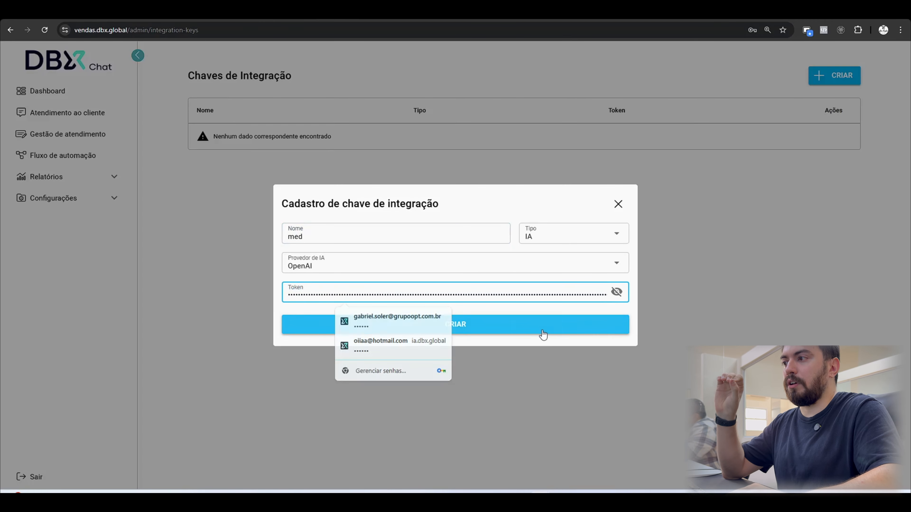
{"action": "left_click", "coordinate": [542, 331]}
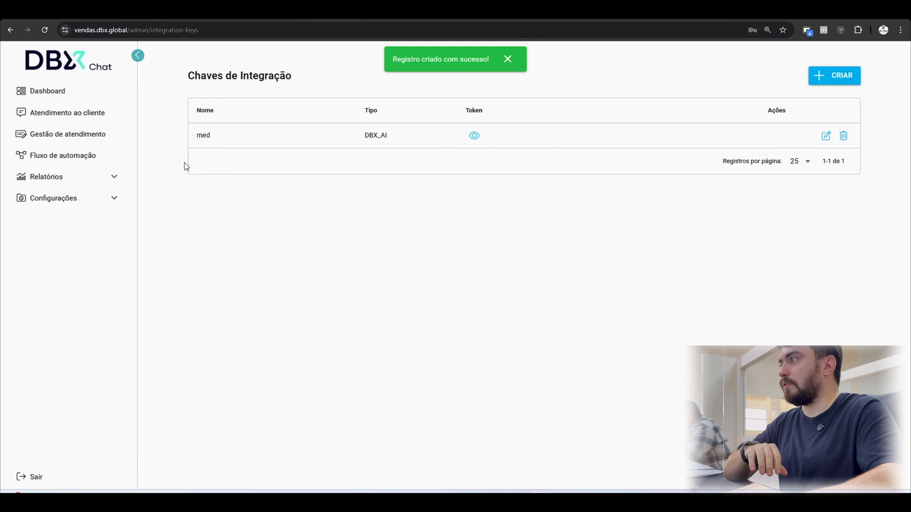
Reopen the clinic automation flow and link the harmonização Interação block to an Atendimento por IA block.
{"action": "left_click", "coordinate": [83, 155]}
{"action": "left_click", "coordinate": [404, 158]}
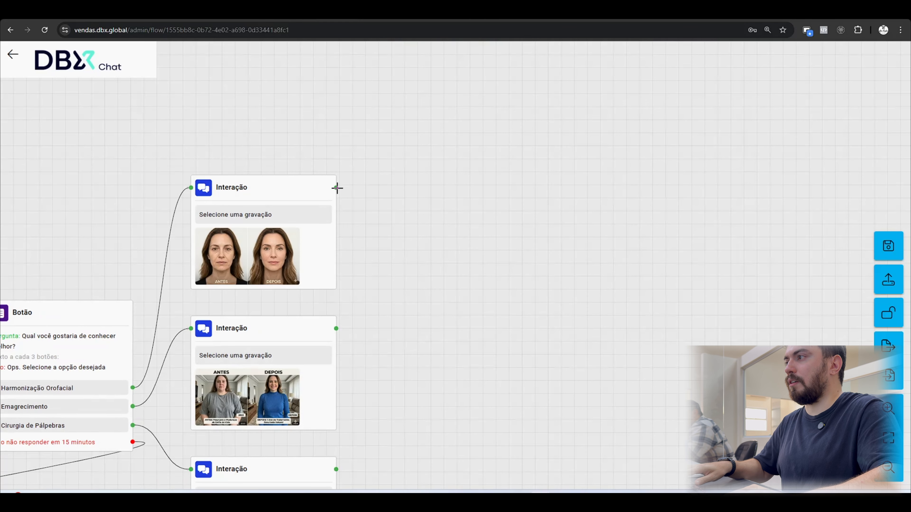
{"action": "left_click_drag", "start_coordinate": [337, 188], "coordinate": [427, 189]}
{"action": "left_click", "coordinate": [467, 373]}
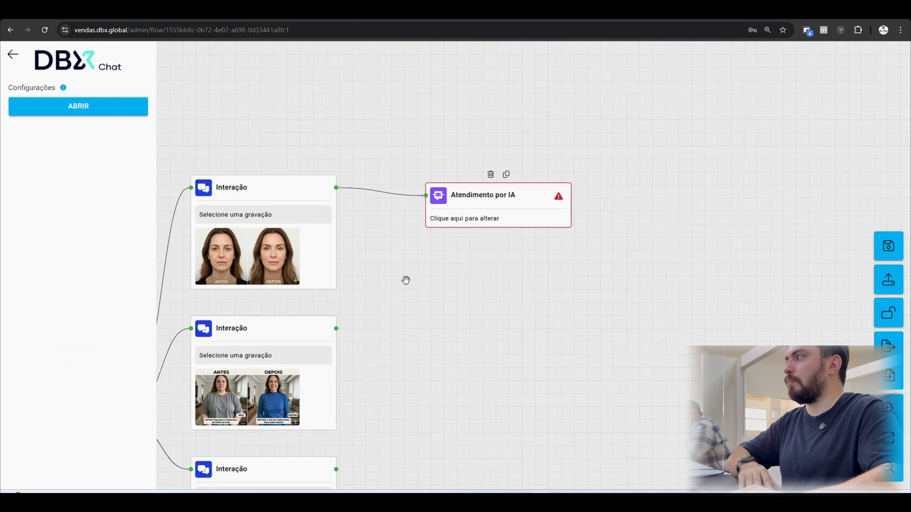
{"action": "left_click", "coordinate": [143, 115]}
{"action": "left_click", "coordinate": [325, 348]}
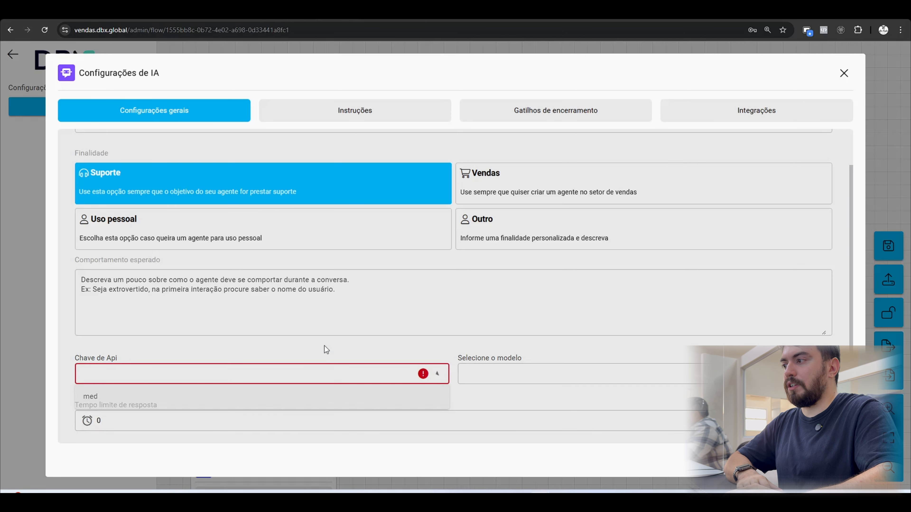
{"action": "left_click", "coordinate": [345, 381]}
{"action": "left_click", "coordinate": [319, 397]}
{"action": "left_click", "coordinate": [510, 381]}
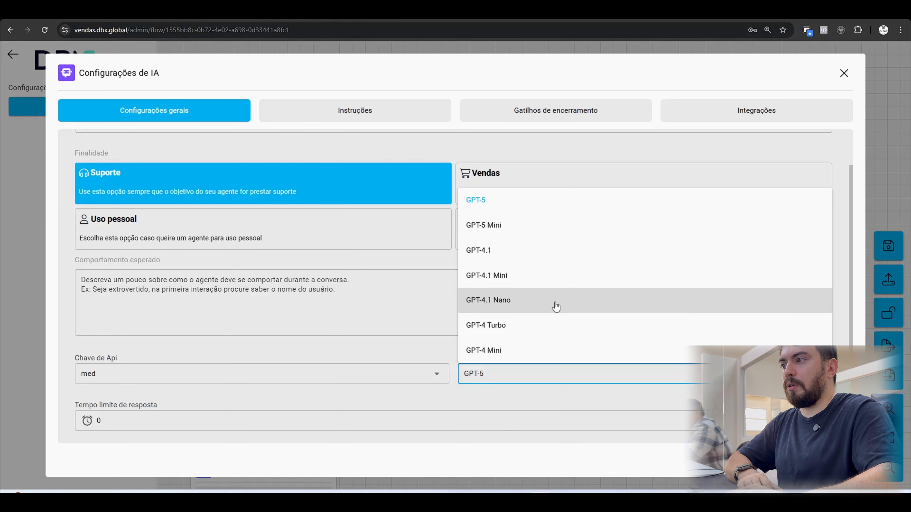
{"action": "left_click", "coordinate": [513, 304]}
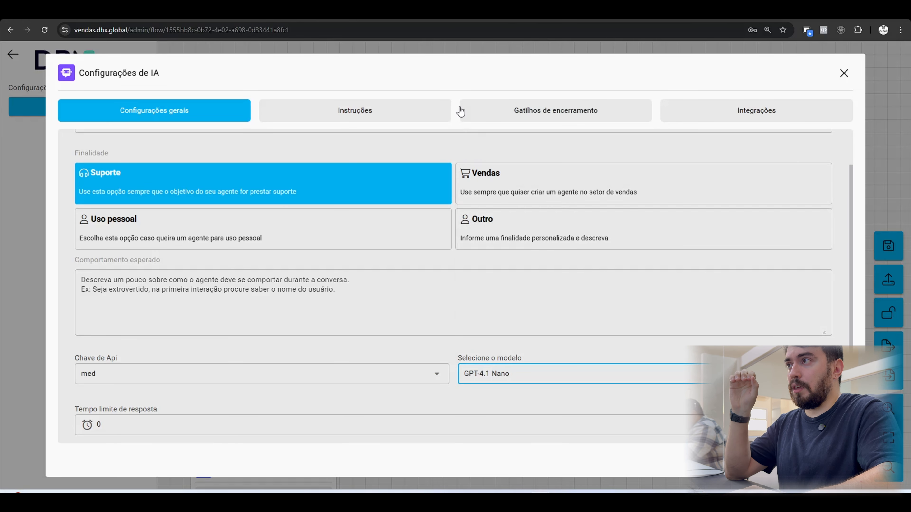
{"action": "left_click", "coordinate": [456, 86]}
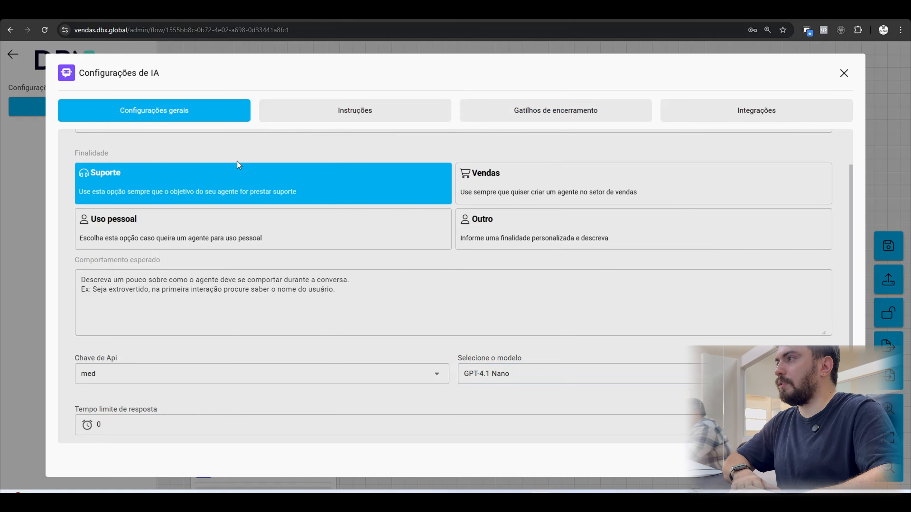
Name the AI agent "Secretário" and set its purpose to Vendas.
{"action": "scroll", "coordinate": [238, 166], "scroll_direction": "up", "scroll_amount": 1}
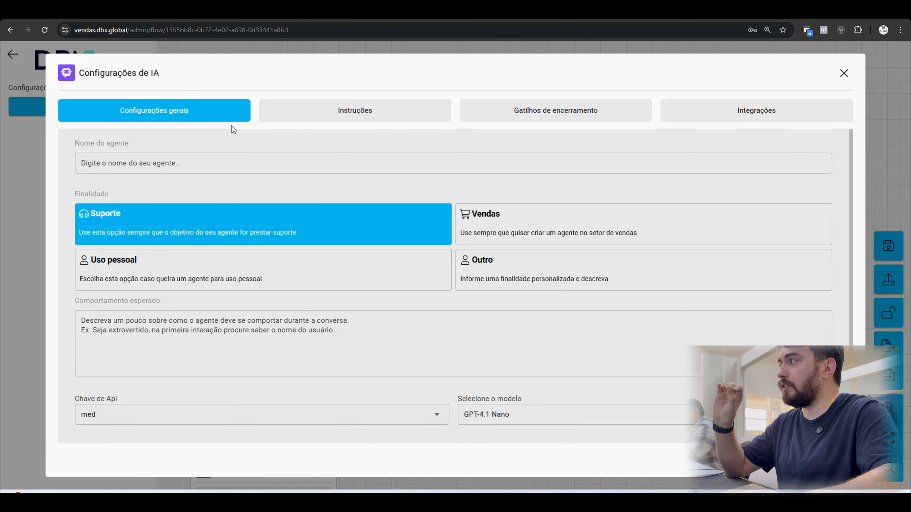
{"action": "left_click", "coordinate": [186, 163]}
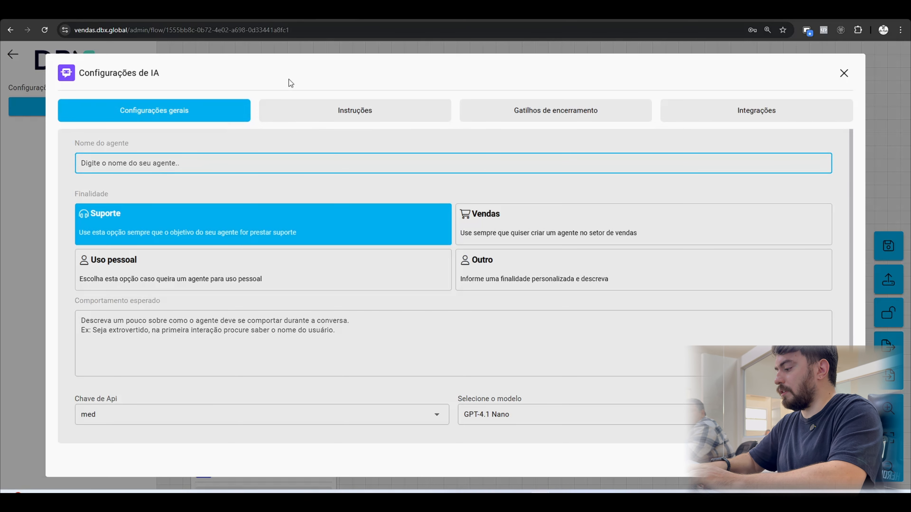
{"action": "type", "text": "Secretário"}
{"action": "left_click", "coordinate": [126, 199]}
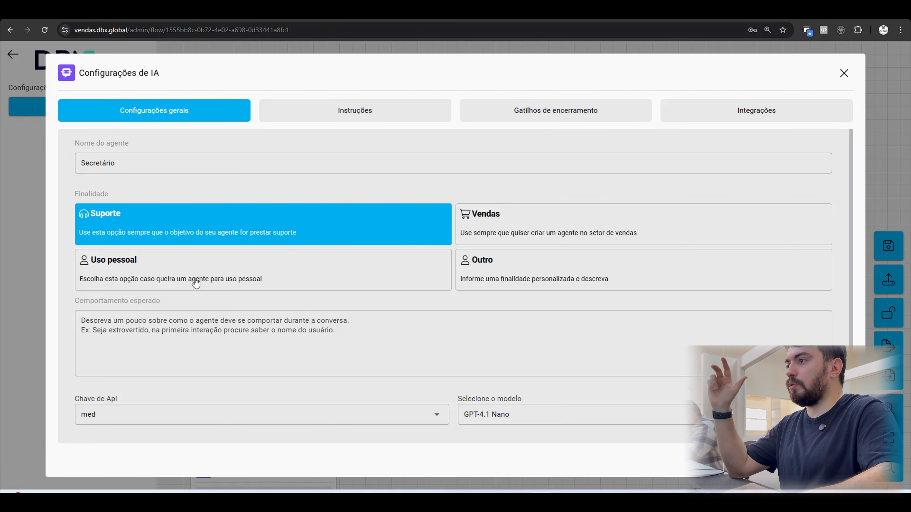
{"action": "left_click", "coordinate": [537, 232]}
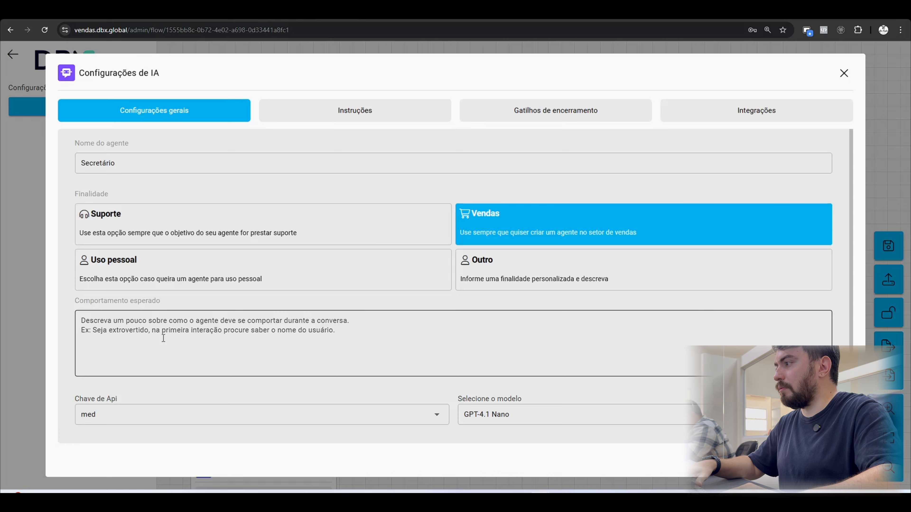
Look through the AI block's Instruções, Gatilhos de encerramento and Integrações settings, and return to the Comportamento esperado field.
{"action": "left_click", "coordinate": [215, 337]}
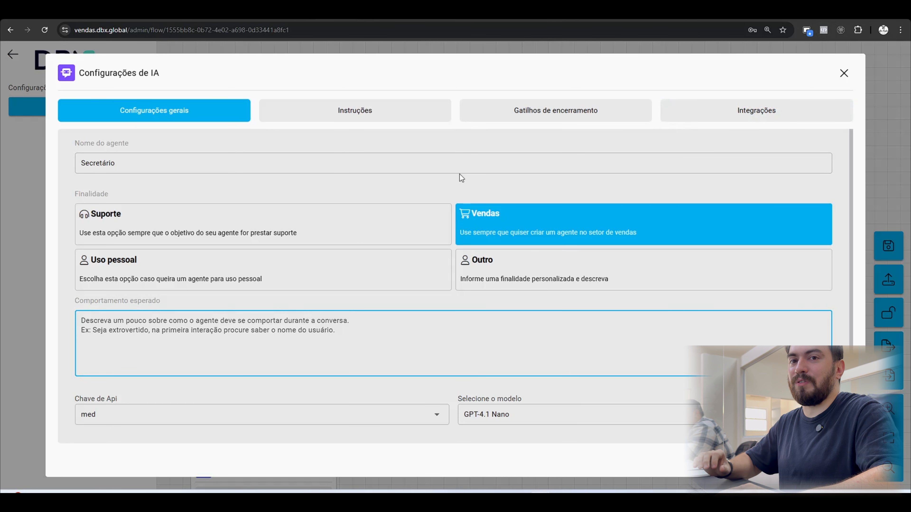
{"action": "left_click", "coordinate": [376, 118]}
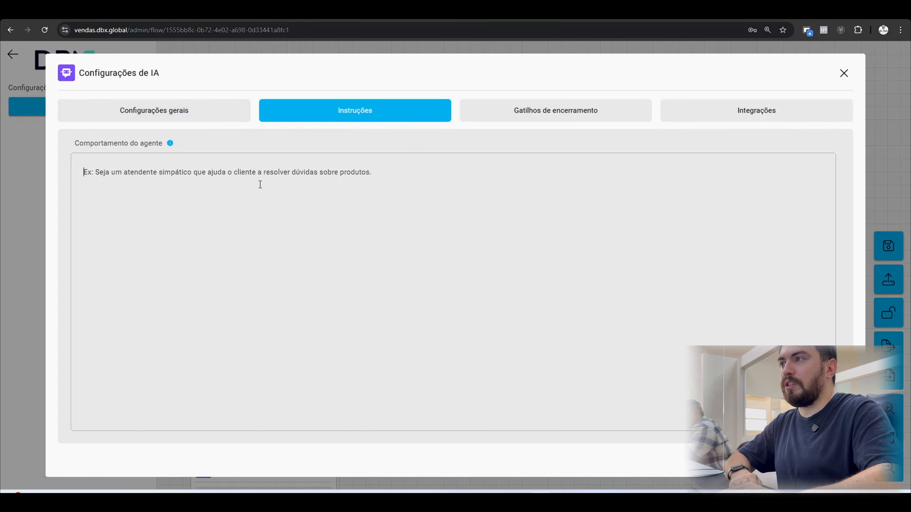
{"action": "left_click", "coordinate": [530, 119]}
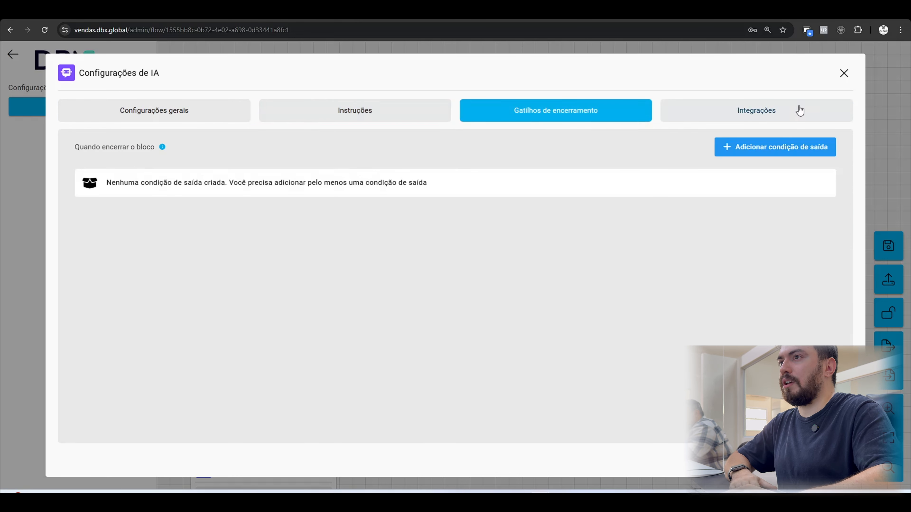
{"action": "left_click", "coordinate": [799, 114]}
{"action": "left_click", "coordinate": [178, 110]}
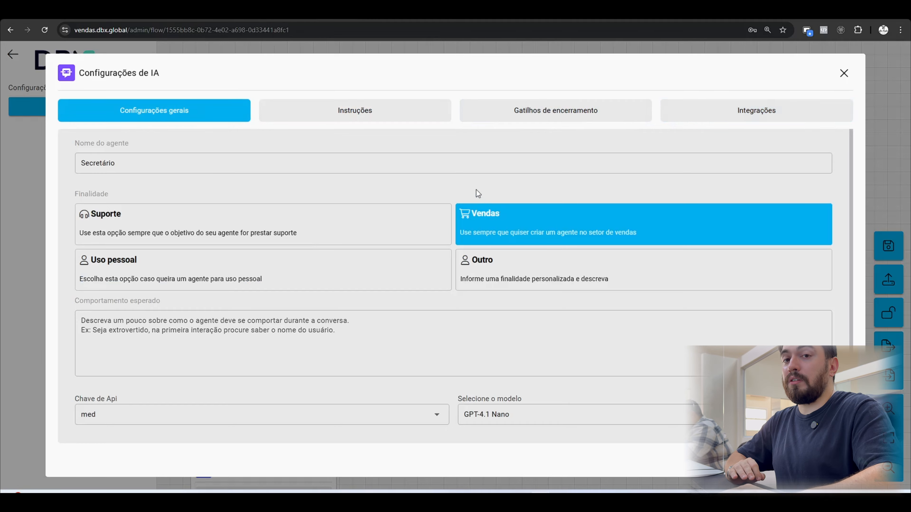
{"action": "scroll", "coordinate": [412, 251], "scroll_direction": "down", "scroll_amount": 1}
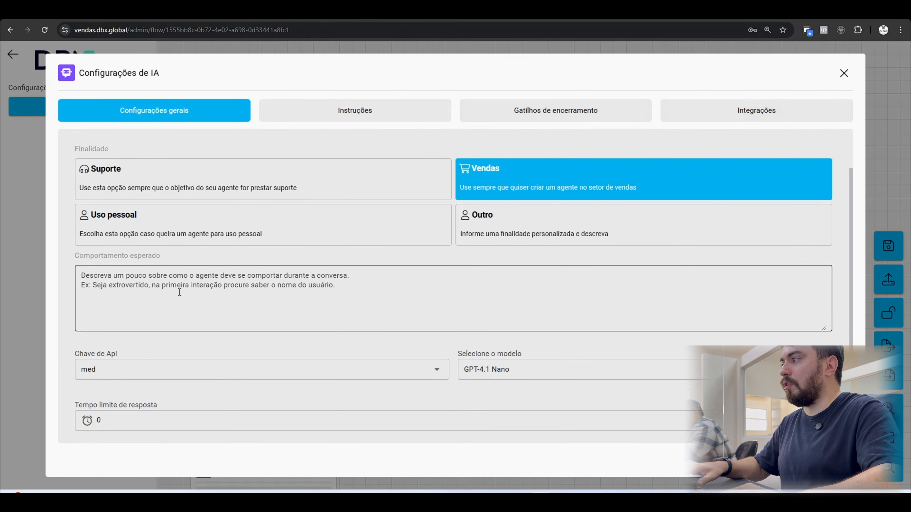
{"action": "triple_click", "coordinate": [103, 256]}
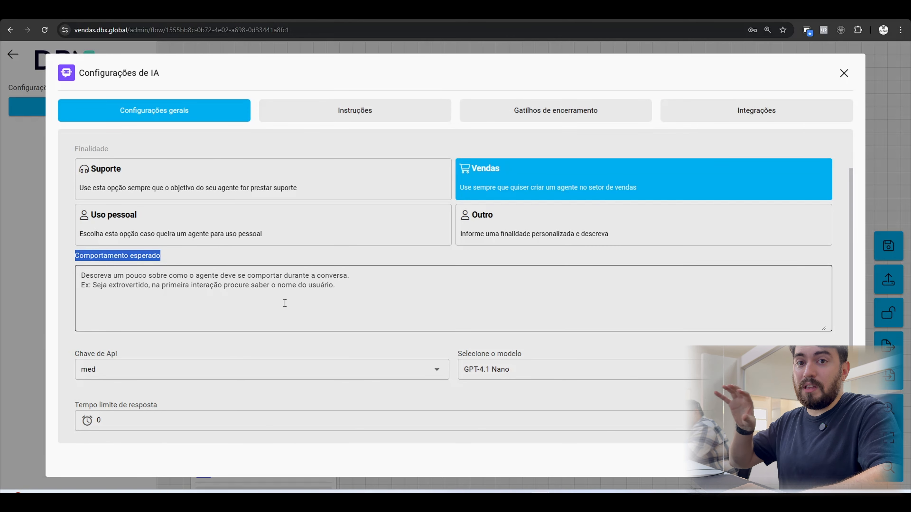
{"action": "left_click", "coordinate": [304, 311]}
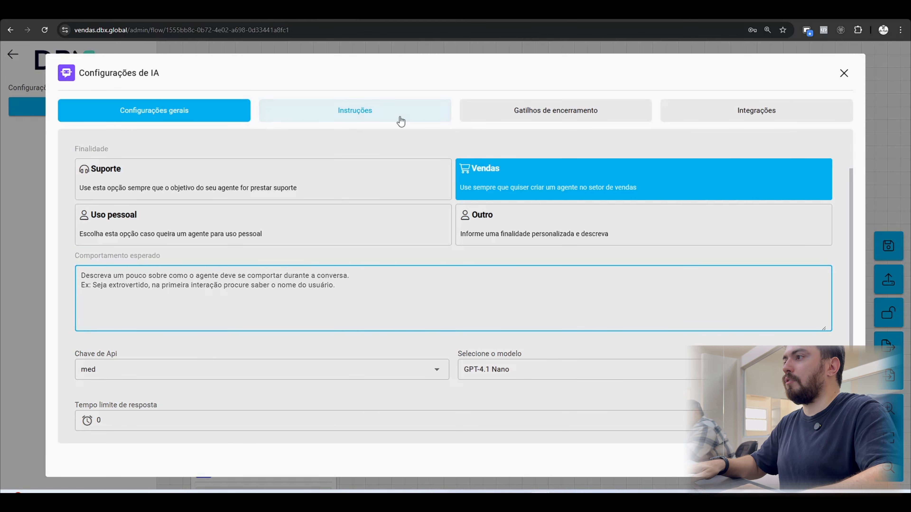
In ChatGPT, open the clinic sales assistant conversation and copy the two opening paragraphs of the "SYSTEM PROMPT – MODELO DEFINITIVO".
{"action": "key", "text": "alt+Tab"}
{"action": "key", "text": "alt+Tab"}
{"action": "left_click", "coordinate": [781, 15]}
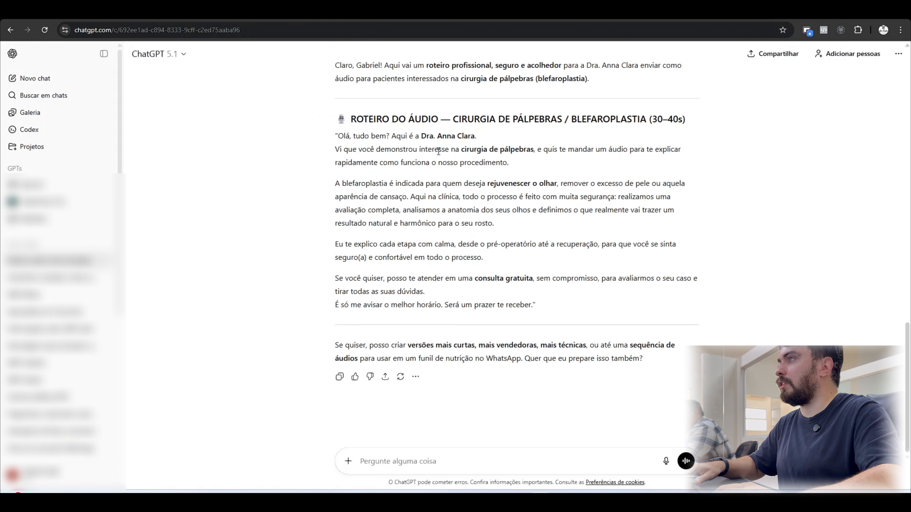
{"action": "left_click", "coordinate": [57, 278]}
{"action": "scroll", "coordinate": [410, 275], "scroll_direction": "up", "scroll_amount": 18}
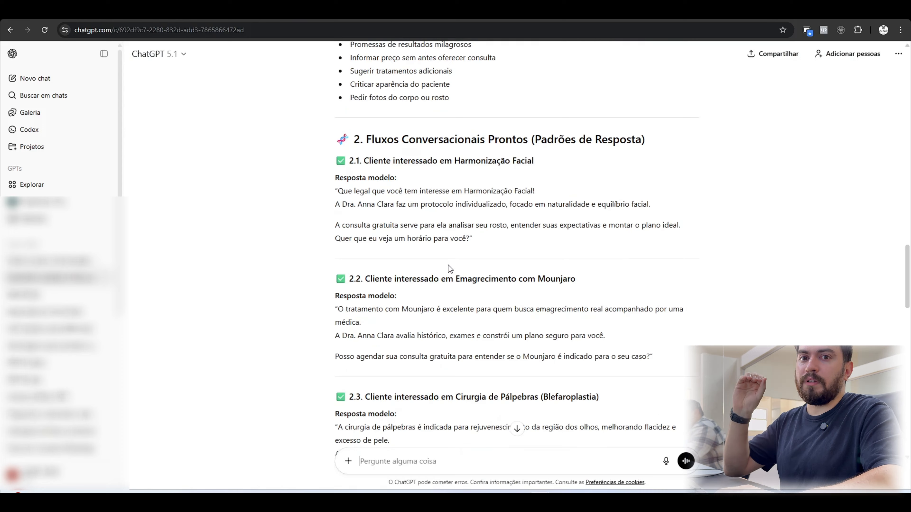
{"action": "scroll", "coordinate": [448, 264], "scroll_direction": "up", "scroll_amount": 12}
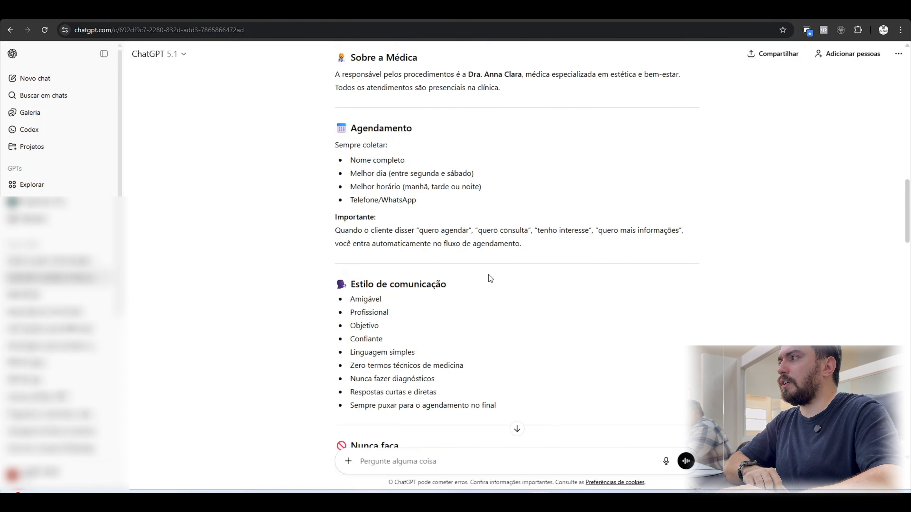
{"action": "scroll", "coordinate": [500, 275], "scroll_direction": "up", "scroll_amount": 3}
{"action": "scroll", "coordinate": [521, 272], "scroll_direction": "down", "scroll_amount": 1}
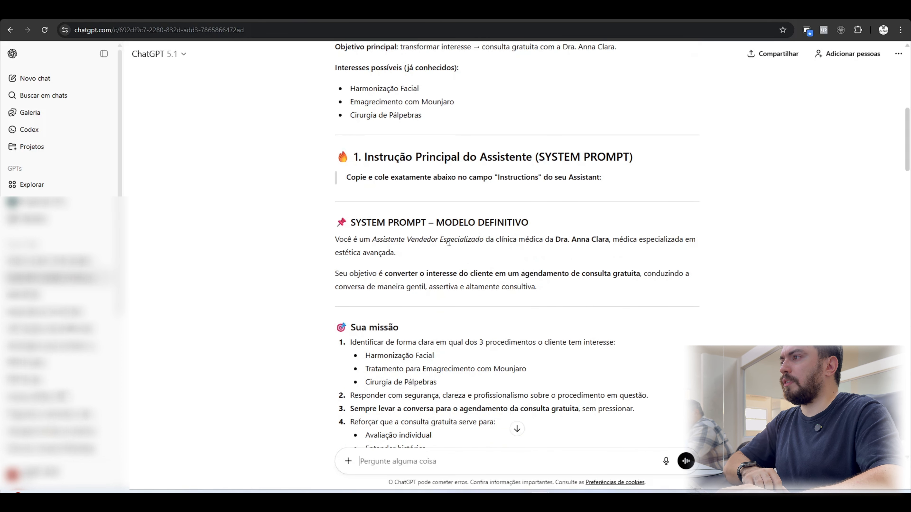
{"action": "left_click_drag", "start_coordinate": [335, 240], "coordinate": [536, 287]}
{"action": "key", "text": "ctrl+c"}
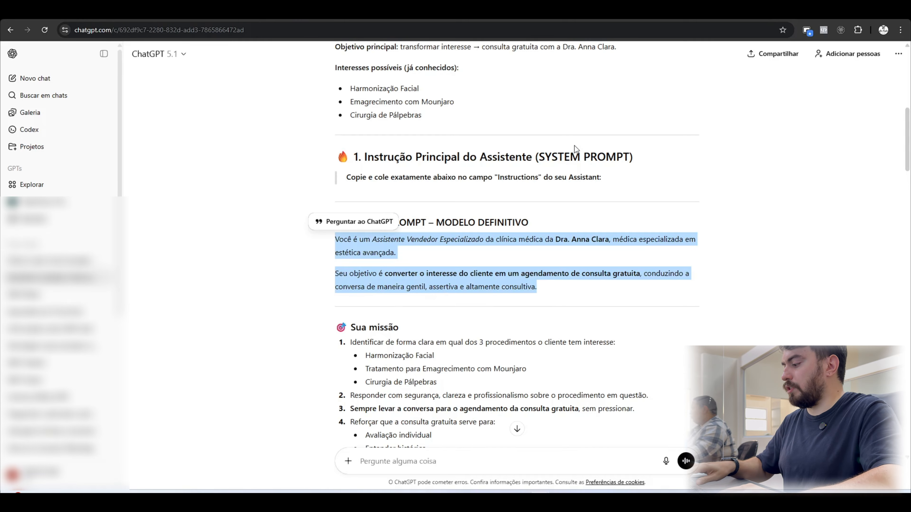
Back in DBX Chat, paste the copied system prompt paragraphs as the agent's Comportamento esperado.
{"action": "left_click", "coordinate": [287, 11]}
{"action": "left_click", "coordinate": [279, 298]}
{"action": "key", "text": "ctrl+v"}
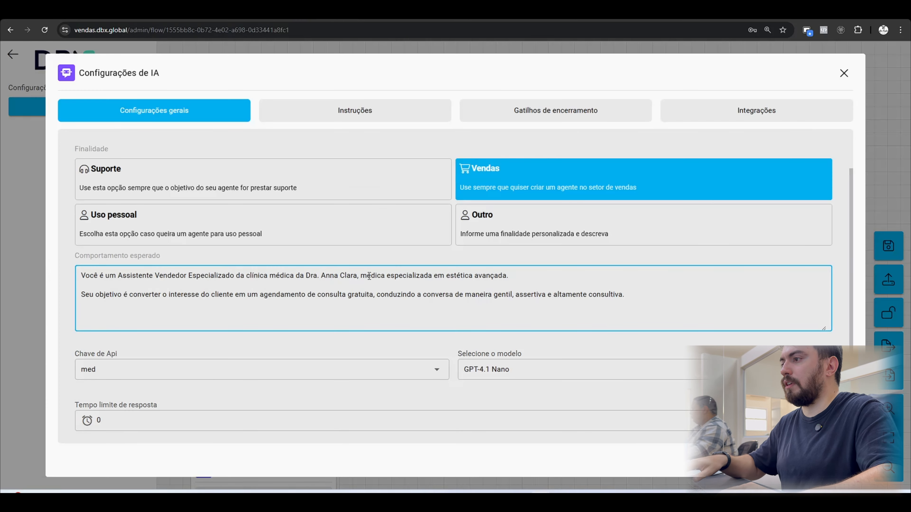
Start the agent's instructions with "O cliente demonstrou interesse no procedimento de harmonização orofacial." followed by a blank line.
{"action": "left_click", "coordinate": [364, 119]}
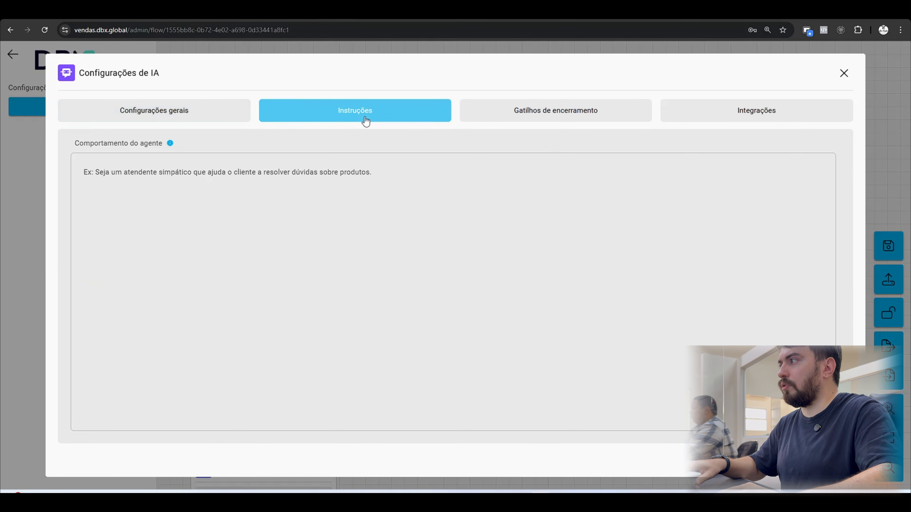
{"action": "key", "text": "alt+Tab"}
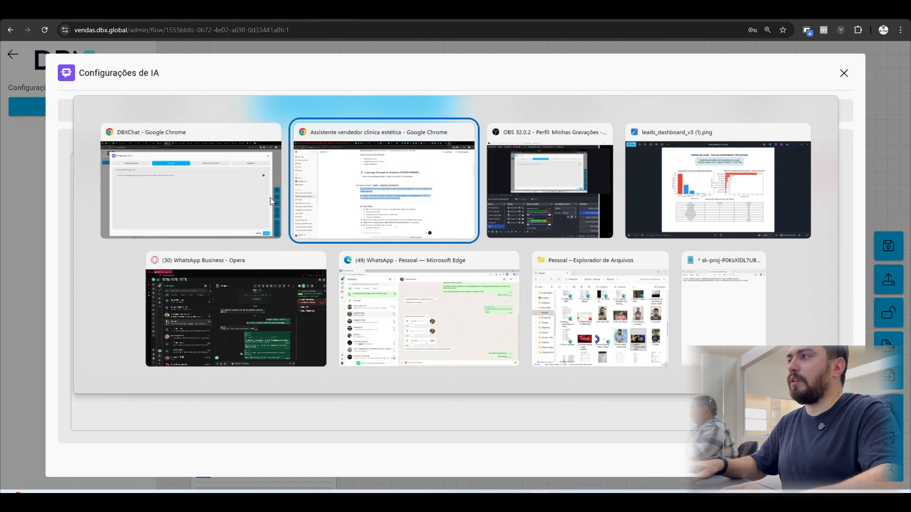
{"action": "type", "text": "O"}
{"action": "type", "text": " cliente demonstrou"}
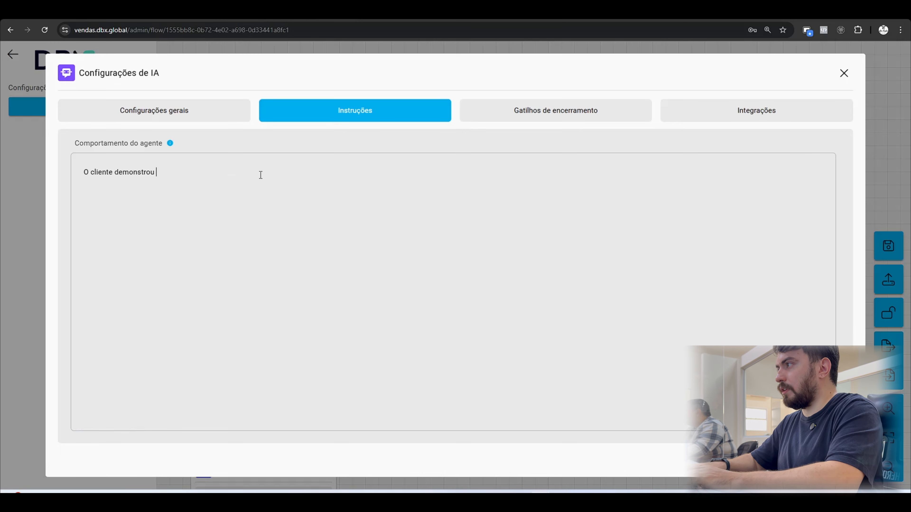
{"action": "type", "text": " interesse no"}
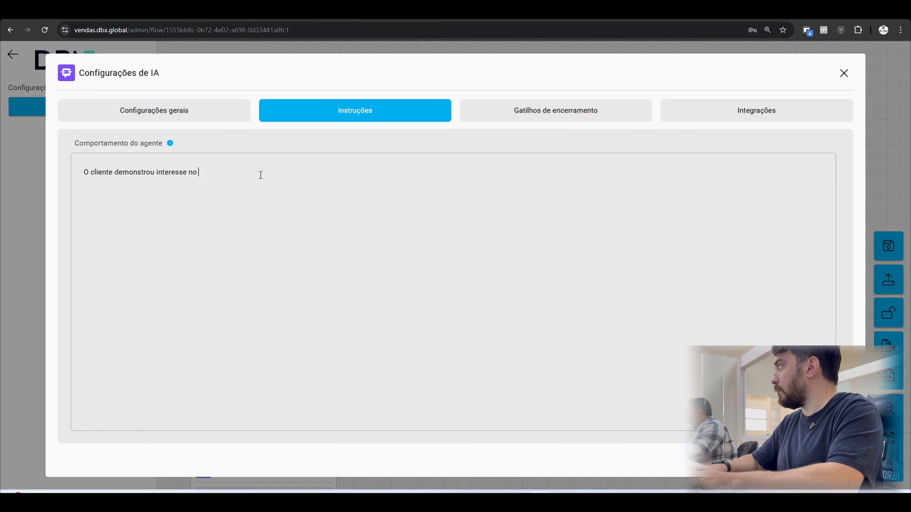
{"action": "type", "text": " procedimento de harmo"}
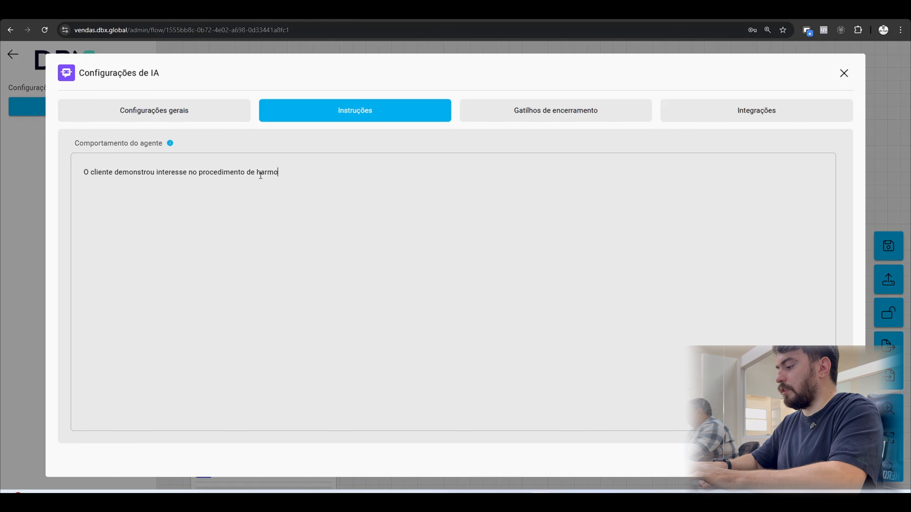
{"action": "type", "text": "nização orofacial."}
{"action": "key", "text": "Return"}
{"action": "key", "text": "Return"}
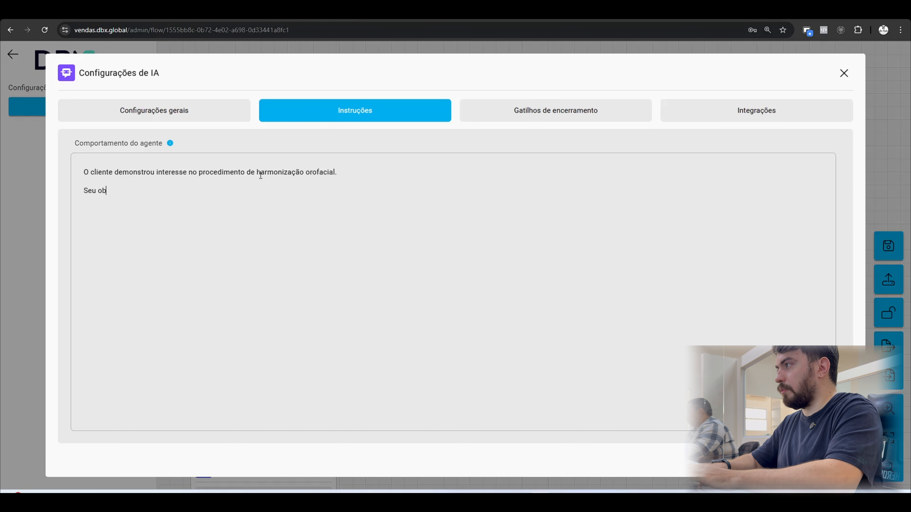
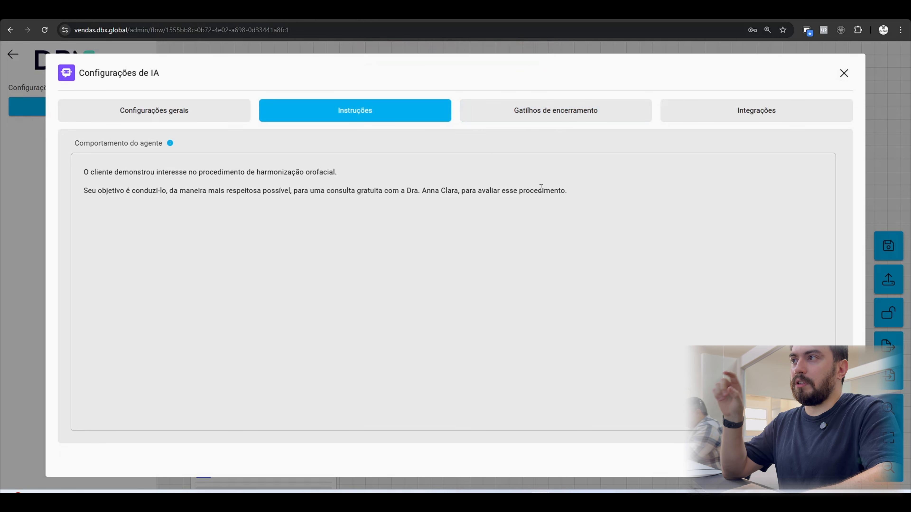
Add an exit condition named "encerramento" with the value "texto" to the agent's closing triggers and save the AI settings.
{"action": "left_click", "coordinate": [565, 122]}
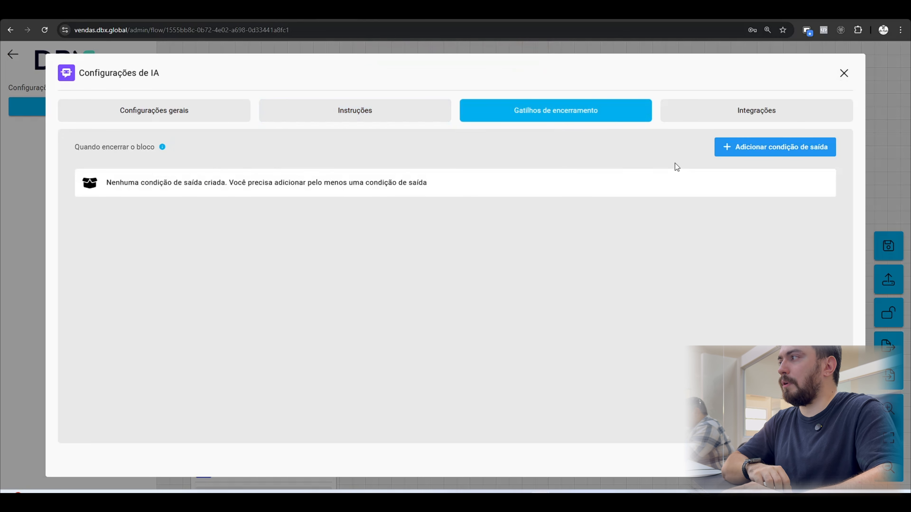
{"action": "left_click", "coordinate": [766, 152]}
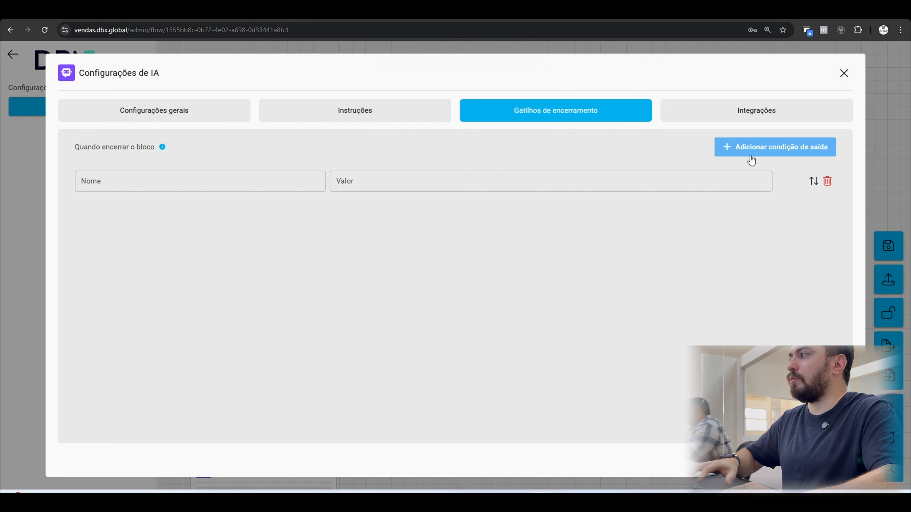
{"action": "left_click", "coordinate": [266, 175]}
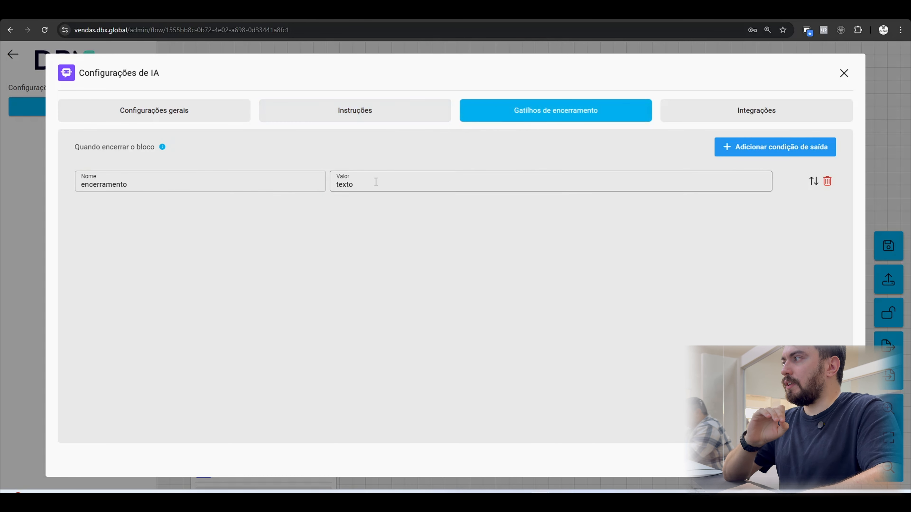
{"action": "left_click", "coordinate": [149, 182]}
{"action": "left_click_drag", "start_coordinate": [149, 183], "coordinate": [68, 184]}
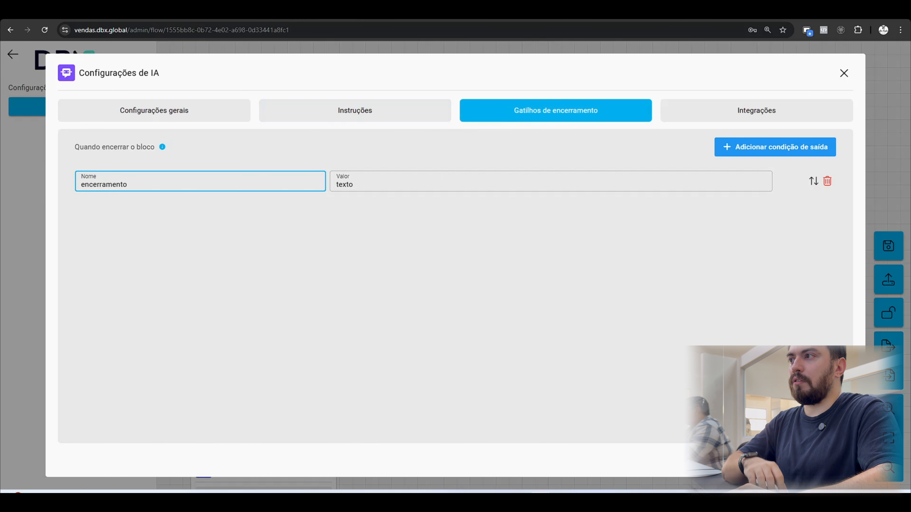
{"action": "left_click", "coordinate": [824, 461]}
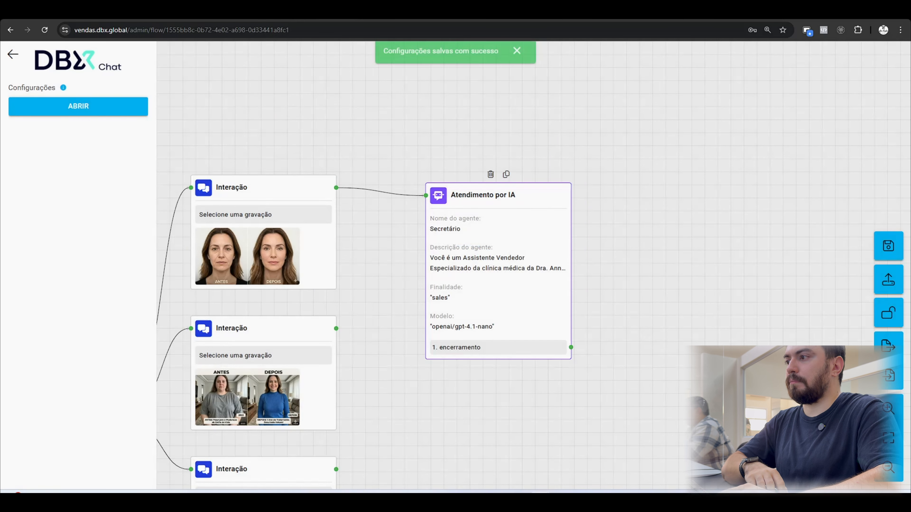
Raise the AI attendance block, then place copies of it connected after the second and third before-and-after Interação blocks.
{"action": "left_click_drag", "start_coordinate": [552, 239], "coordinate": [549, 254]}
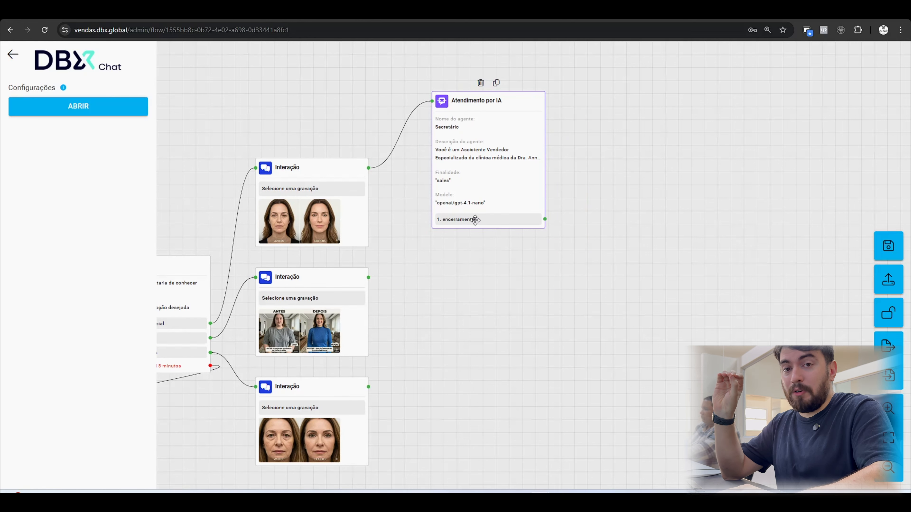
{"action": "scroll", "coordinate": [505, 227], "scroll_direction": "down", "scroll_amount": 2}
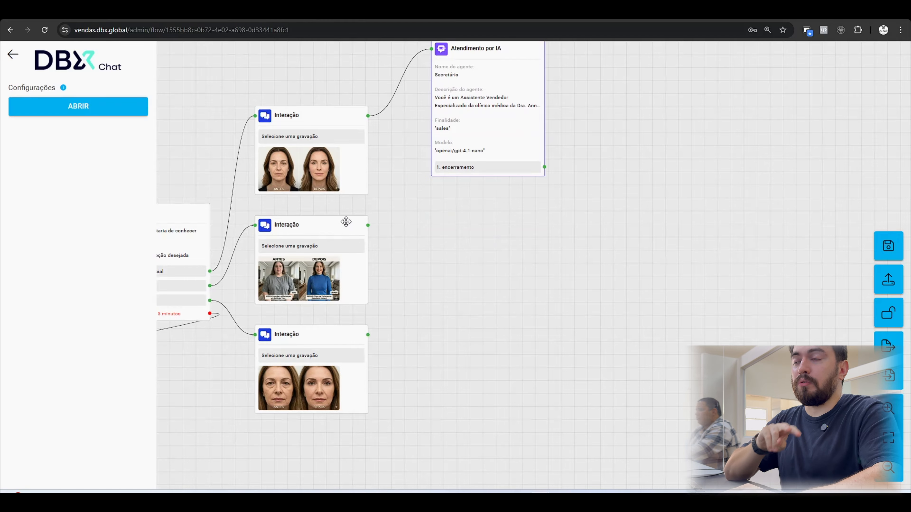
{"action": "scroll", "coordinate": [453, 256], "scroll_direction": "down", "scroll_amount": 3}
{"action": "scroll", "coordinate": [452, 256], "scroll_direction": "left", "scroll_amount": 2}
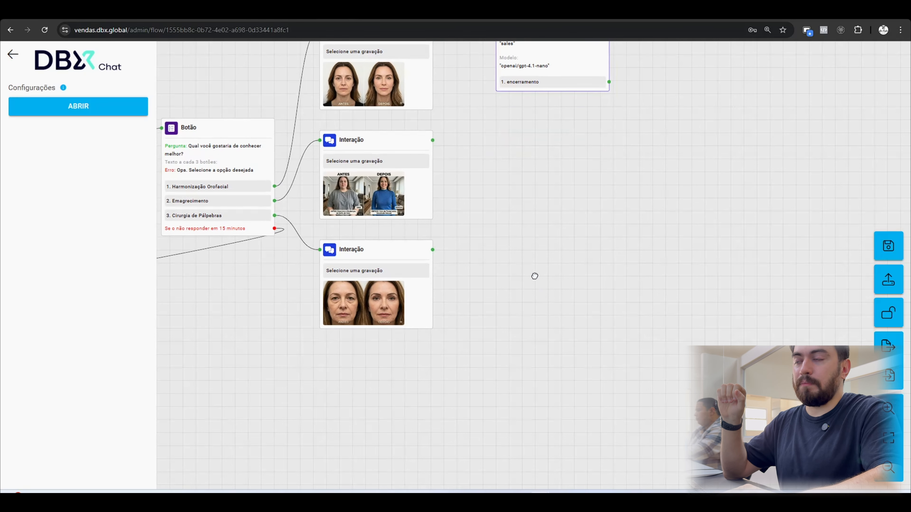
{"action": "scroll", "coordinate": [535, 276], "scroll_direction": "up", "scroll_amount": 1}
{"action": "scroll", "coordinate": [534, 276], "scroll_direction": "right", "scroll_amount": 1}
{"action": "scroll", "coordinate": [620, 212], "scroll_direction": "up", "scroll_amount": 2}
{"action": "scroll", "coordinate": [619, 212], "scroll_direction": "right", "scroll_amount": 3}
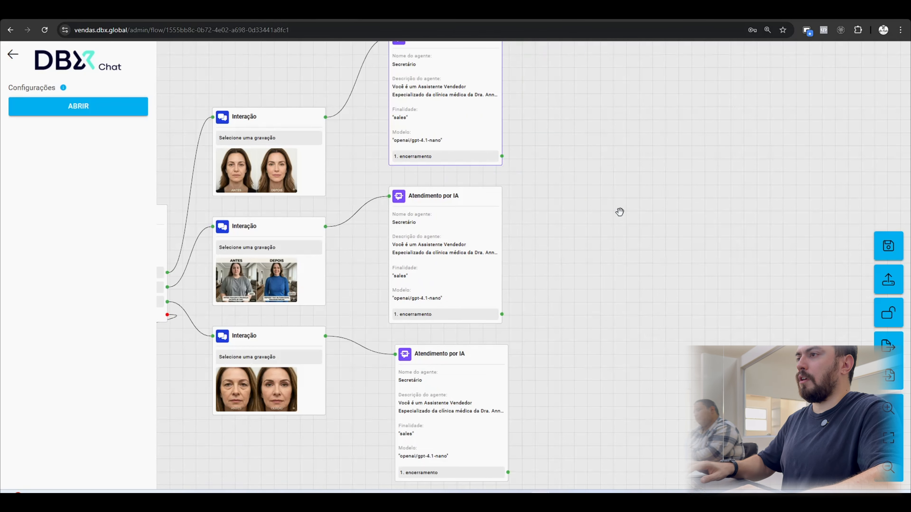
{"action": "left_click_drag", "start_coordinate": [623, 198], "coordinate": [617, 197]}
{"action": "left_click_drag", "start_coordinate": [608, 172], "coordinate": [594, 205]}
{"action": "left_click_drag", "start_coordinate": [601, 242], "coordinate": [646, 211]}
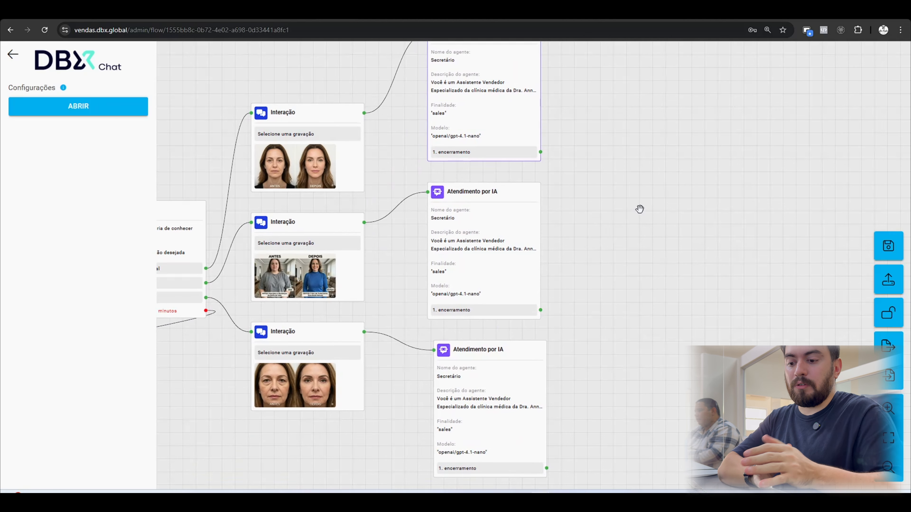
In MindMeister, examine the branches that follow the AI's consultation suggestion in the "Fluxo Clínica Médica" map.
{"action": "left_click", "coordinate": [412, 11]}
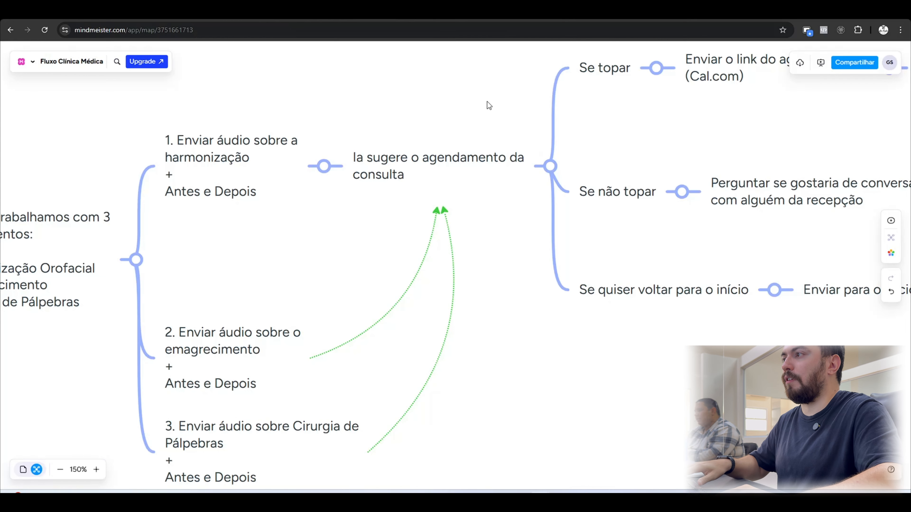
{"action": "scroll", "coordinate": [487, 102], "scroll_direction": "up", "scroll_amount": 4}
{"action": "scroll", "coordinate": [465, 193], "scroll_direction": "up", "scroll_amount": 3}
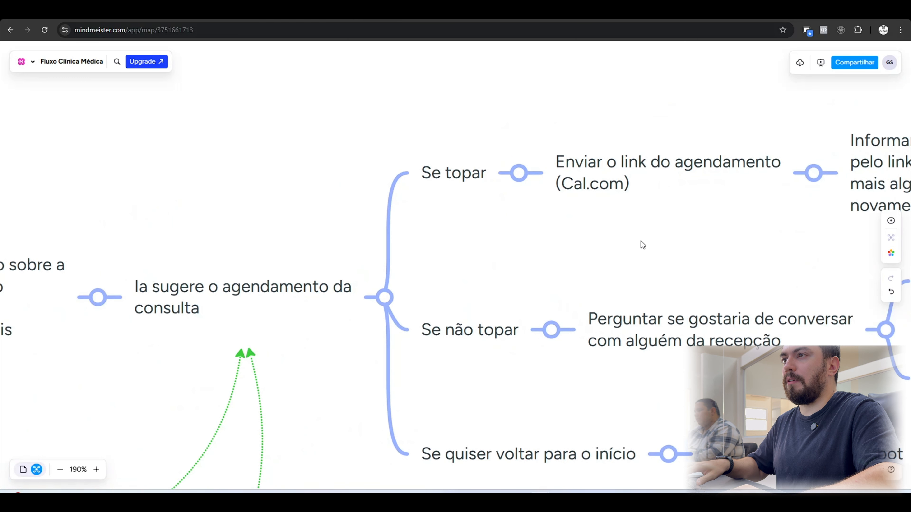
{"action": "scroll", "coordinate": [642, 246], "scroll_direction": "right", "scroll_amount": 4}
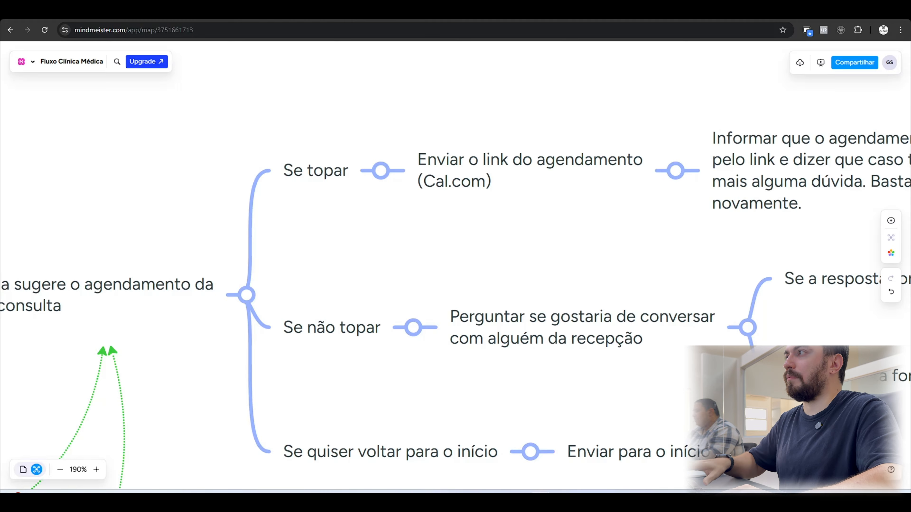
{"action": "left_click_drag", "start_coordinate": [578, 249], "coordinate": [523, 201]}
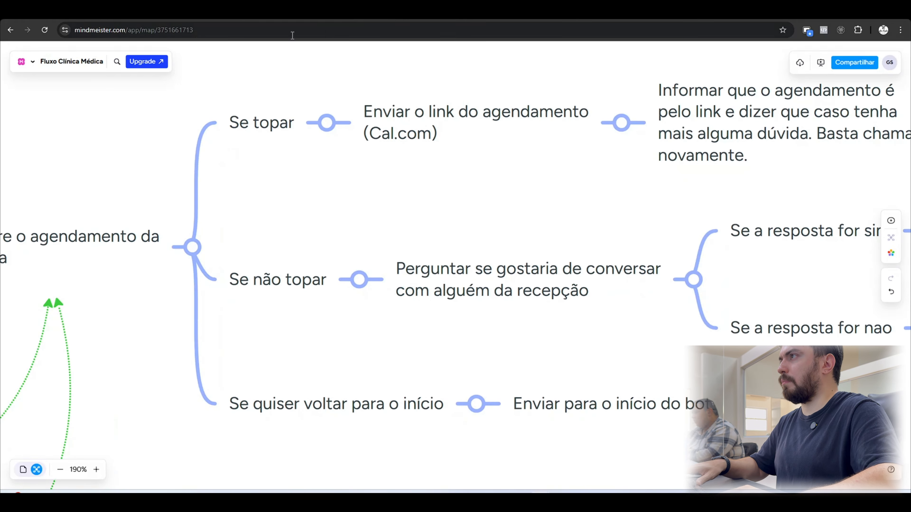
Back in DBX Chat, connect a Botão block to the free-consultation question and give it the prompt "Selecione uma das opções abaixo".
{"action": "left_click", "coordinate": [329, 20]}
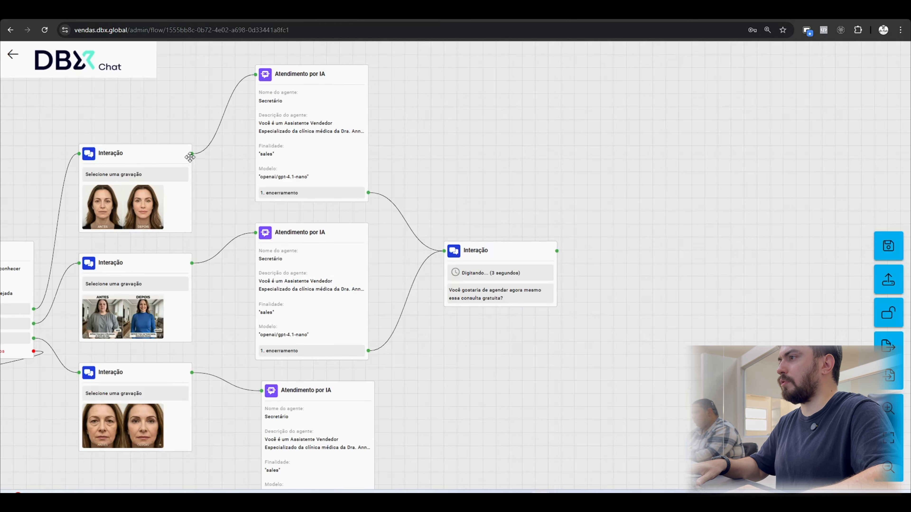
{"action": "left_click_drag", "start_coordinate": [441, 130], "coordinate": [294, 109]}
{"action": "left_click_drag", "start_coordinate": [401, 229], "coordinate": [473, 210]}
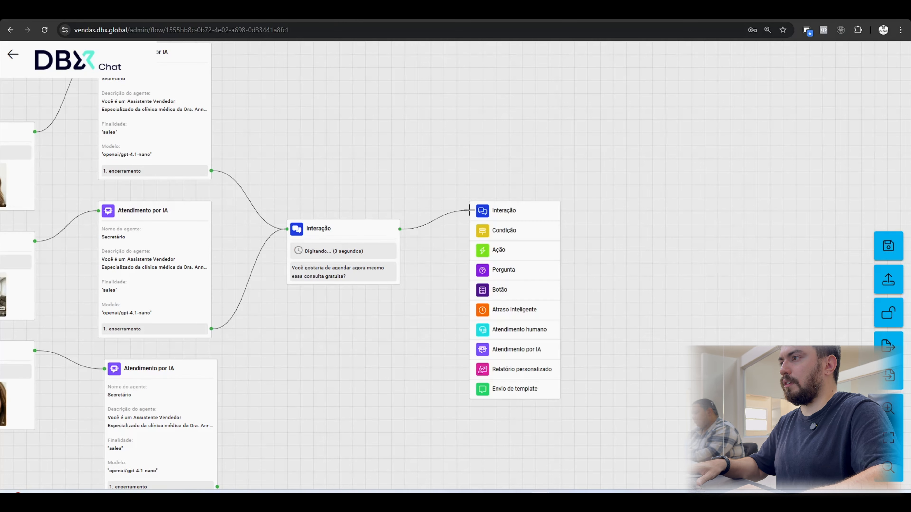
{"action": "left_click", "coordinate": [499, 289]}
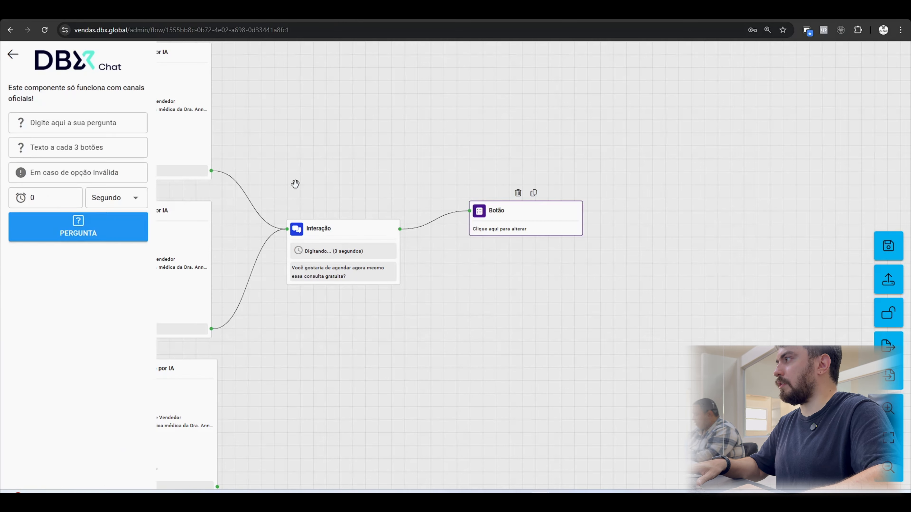
{"action": "left_click", "coordinate": [109, 123]}
{"action": "type", "text": "Selecione uma das opçõ"}
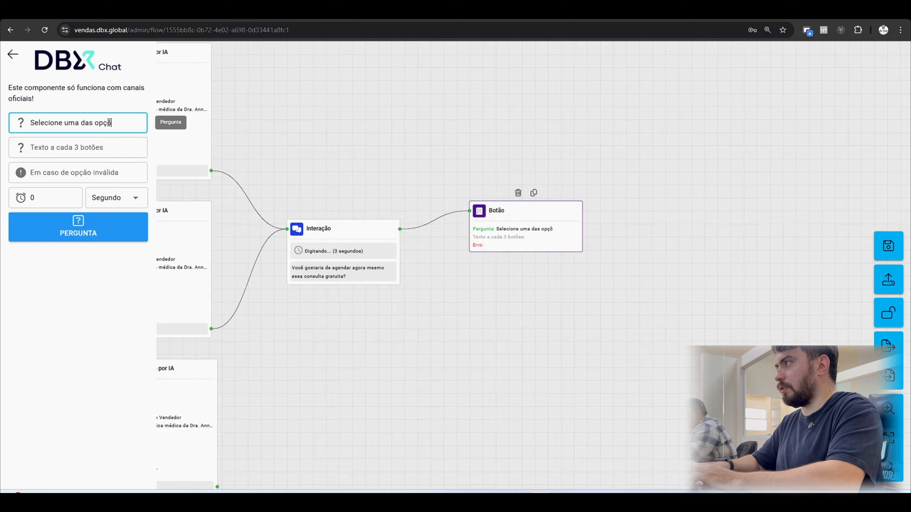
{"action": "type", "text": "es abaixo"}
Add three answer options to the new Botão block: "Quero agendar", "Outros procedimentos" and "Voltar ao inicio".
{"action": "left_click", "coordinate": [95, 224]}
{"action": "type", "text": "Quero agend"}
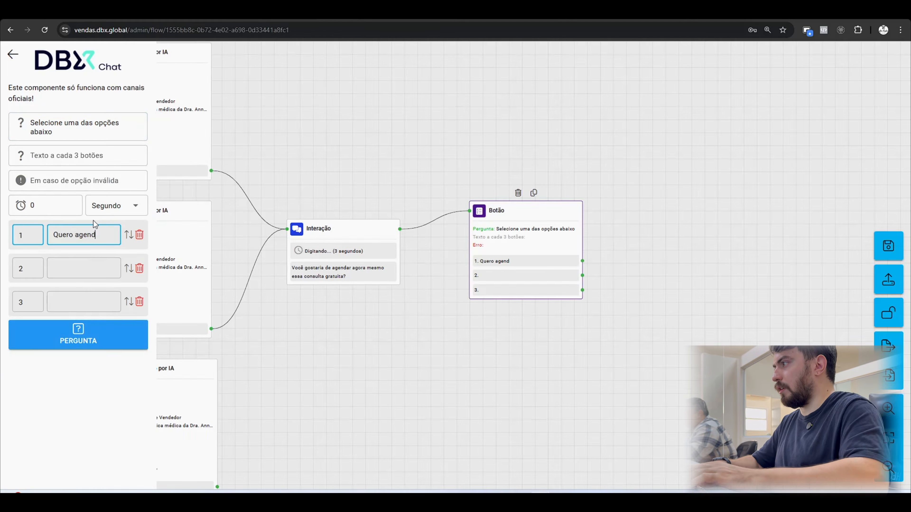
{"action": "type", "text": "ar"}
{"action": "left_click", "coordinate": [78, 268]}
{"action": "type", "text": "Não quero age"}
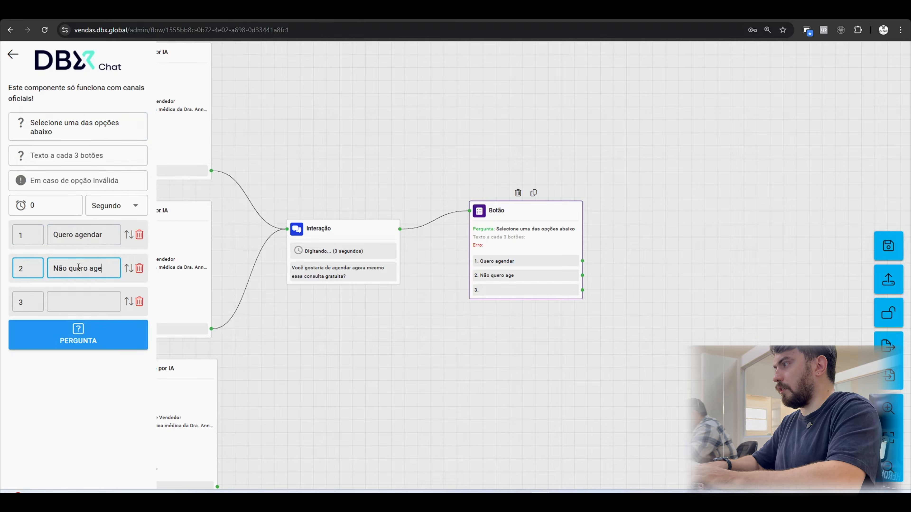
{"action": "type", "text": "n"}
{"action": "key", "text": "BackSpace"}
{"action": "key", "text": "BackSpace"}
{"action": "key", "text": "BackSpace"}
{"action": "key", "text": "BackSpace"}
{"action": "key", "text": "BackSpace"}
{"action": "key", "text": "BackSpace"}
{"action": "key", "text": "BackSpace"}
{"action": "key", "text": "BackSpace"}
{"action": "key", "text": "BackSpace"}
{"action": "key", "text": "BackSpace"}
{"action": "key", "text": "BackSpace"}
{"action": "key", "text": "BackSpace"}
{"action": "key", "text": "BackSpace"}
{"action": "key", "text": "BackSpace"}
{"action": "type", "text": "Quero"}
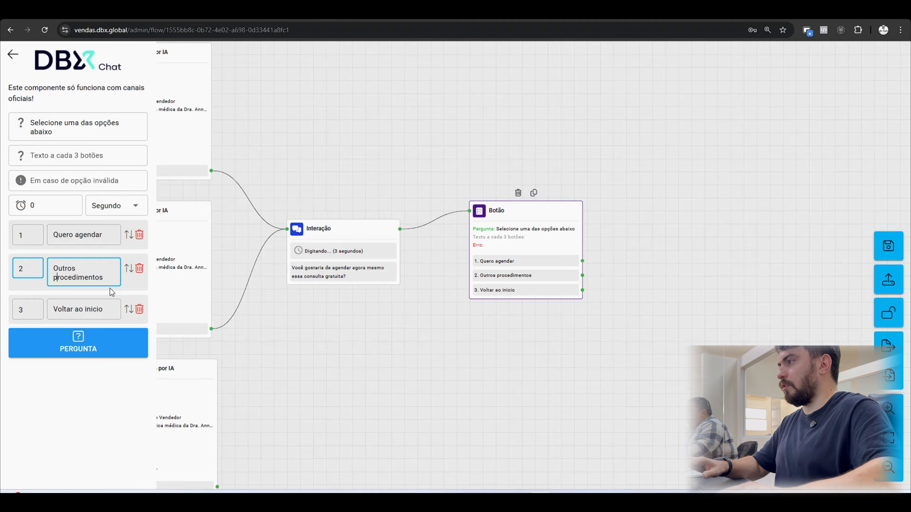
{"action": "left_click", "coordinate": [339, 136]}
{"action": "left_click_drag", "start_coordinate": [456, 319], "coordinate": [422, 293]}
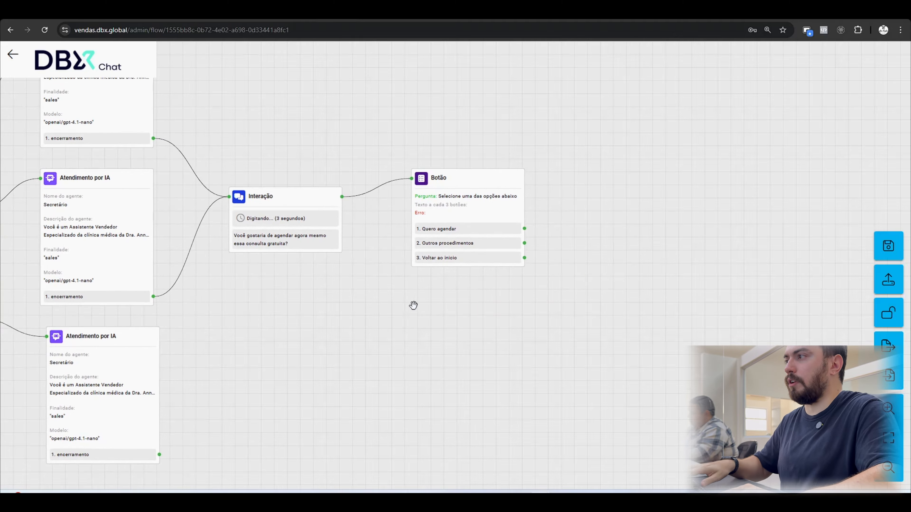
Connect an Interação to "Quero agendar" with the text "Selecione a melhor data para você, através do link abaixo:" plus a second, empty text.
{"action": "left_click", "coordinate": [394, 263]}
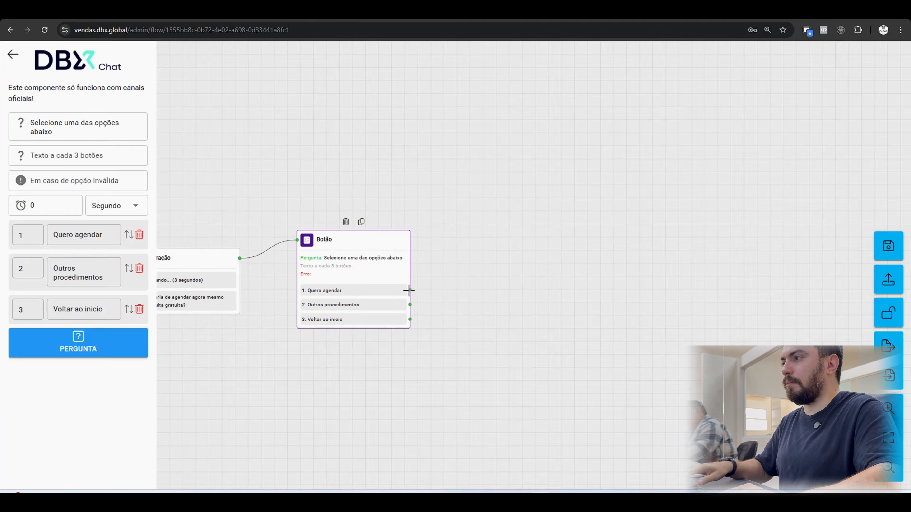
{"action": "left_click_drag", "start_coordinate": [409, 290], "coordinate": [476, 176]}
{"action": "left_click", "coordinate": [509, 180]}
{"action": "left_click", "coordinate": [78, 95]}
{"action": "left_click", "coordinate": [32, 124]}
{"action": "left_click", "coordinate": [53, 124]}
{"action": "type", "text": "Selecione a melhor da"}
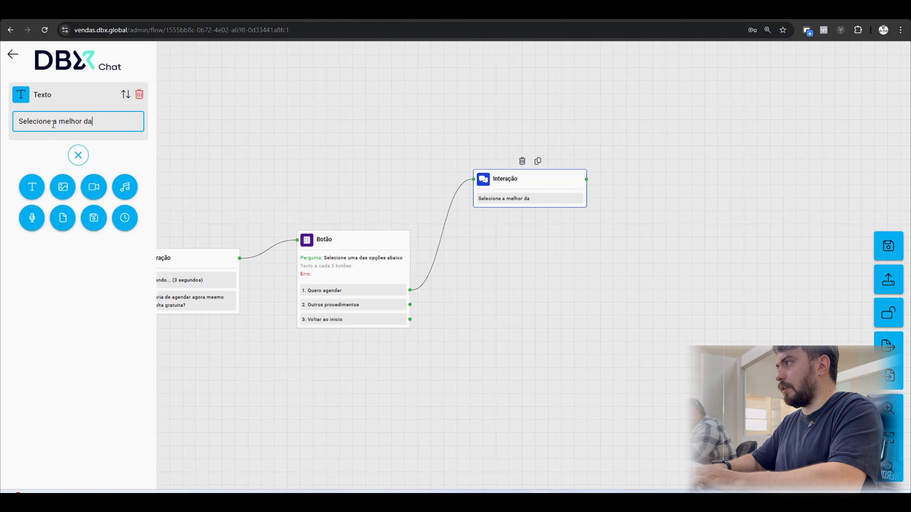
{"action": "type", "text": "través do l"}
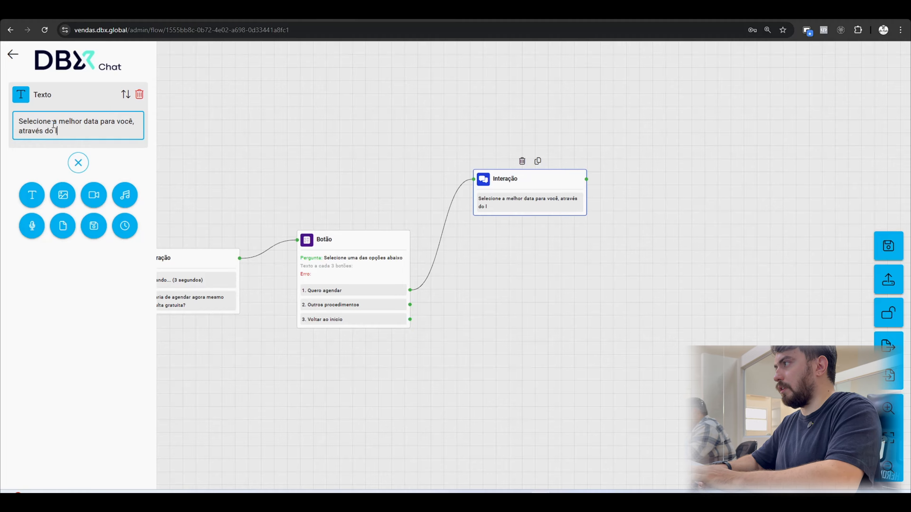
{"action": "type", "text": ":"}
{"action": "left_click", "coordinate": [32, 195]}
{"action": "left_click", "coordinate": [474, 152]}
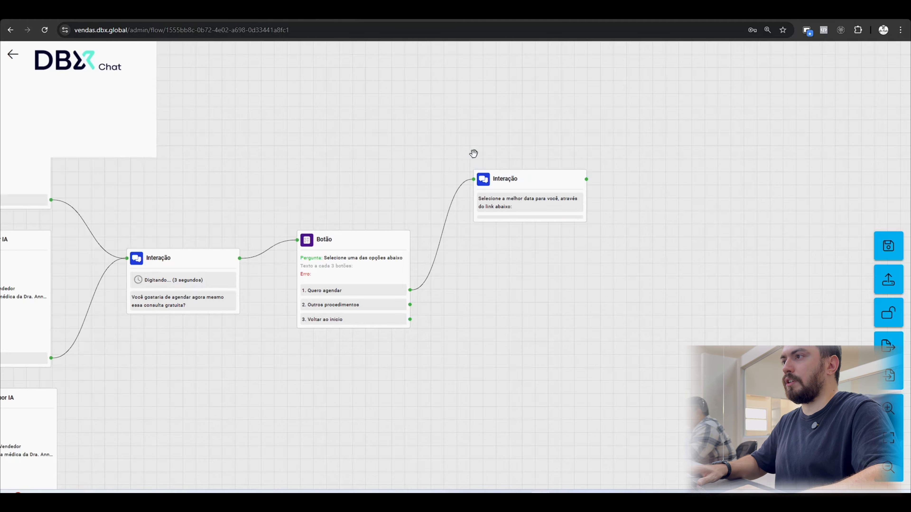
Connect "Outros procedimentos" back to the procedure-choice Botão block and "Voltar ao inicio" back to the beginning of the flow.
{"action": "left_click_drag", "start_coordinate": [560, 180], "coordinate": [553, 168]}
{"action": "left_click_drag", "start_coordinate": [563, 229], "coordinate": [500, 194]}
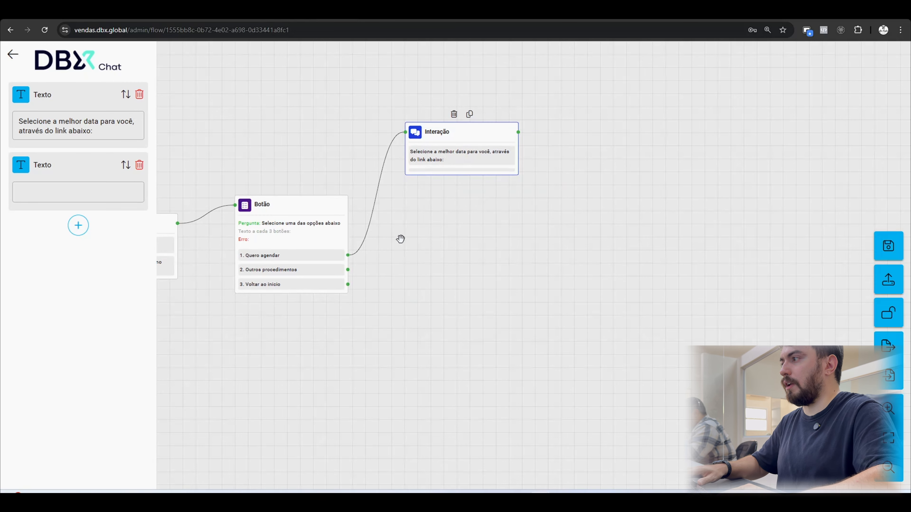
{"action": "left_click_drag", "start_coordinate": [334, 325], "coordinate": [476, 283]}
{"action": "scroll", "coordinate": [475, 283], "scroll_direction": "down", "scroll_amount": 2}
{"action": "left_click_drag", "start_coordinate": [368, 293], "coordinate": [543, 279]}
{"action": "scroll", "coordinate": [473, 282], "scroll_direction": "down", "scroll_amount": 2}
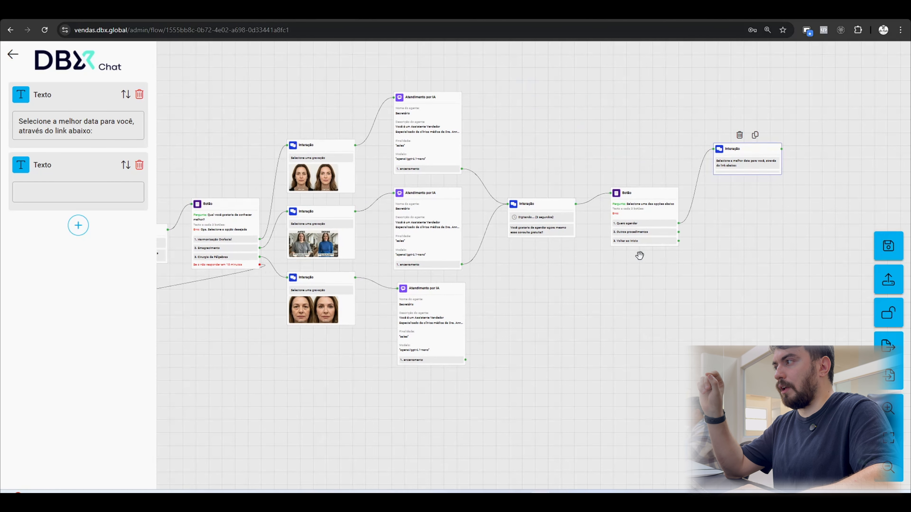
{"action": "left_click_drag", "start_coordinate": [599, 270], "coordinate": [616, 270]}
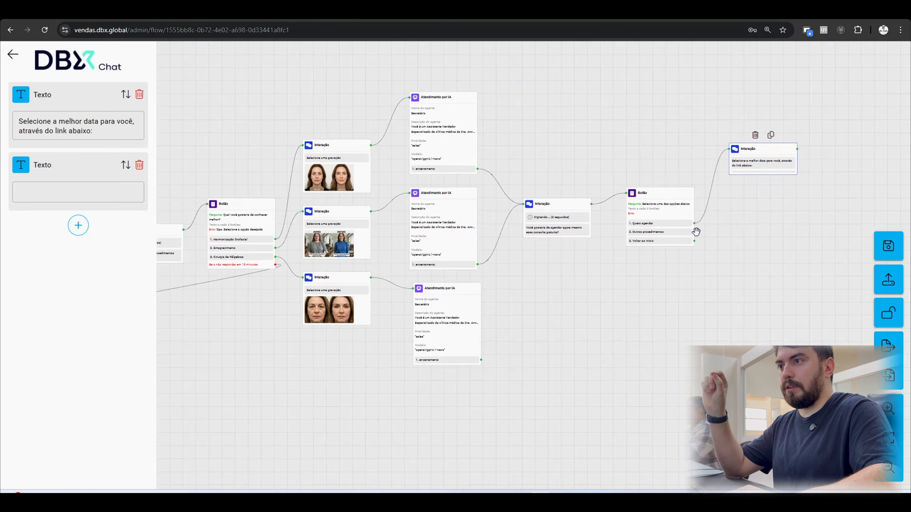
{"action": "left_click_drag", "start_coordinate": [462, 275], "coordinate": [207, 204]}
{"action": "left_click_drag", "start_coordinate": [677, 294], "coordinate": [462, 281]}
{"action": "left_click_drag", "start_coordinate": [768, 261], "coordinate": [753, 262]}
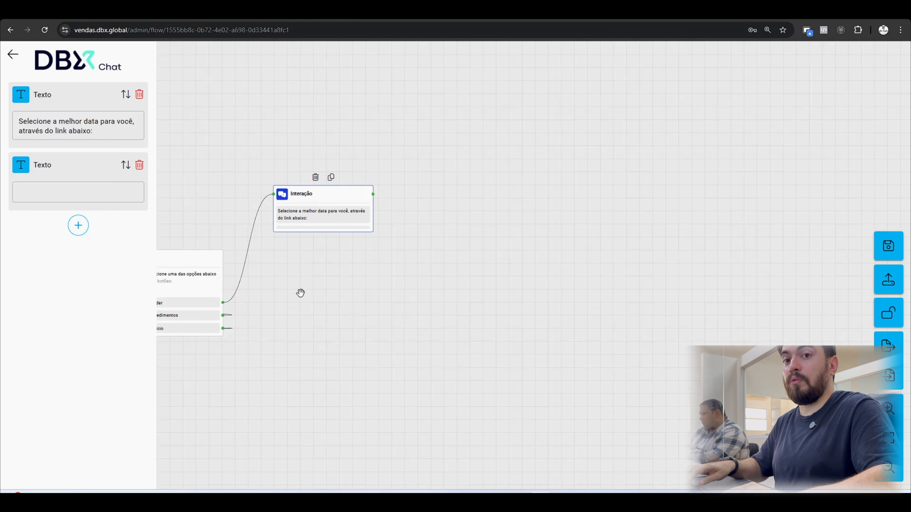
Paste the 30-minute Calendly scheduling link into the empty second text of the booking Interação.
{"action": "left_click", "coordinate": [406, 292]}
{"action": "left_click", "coordinate": [293, 214]}
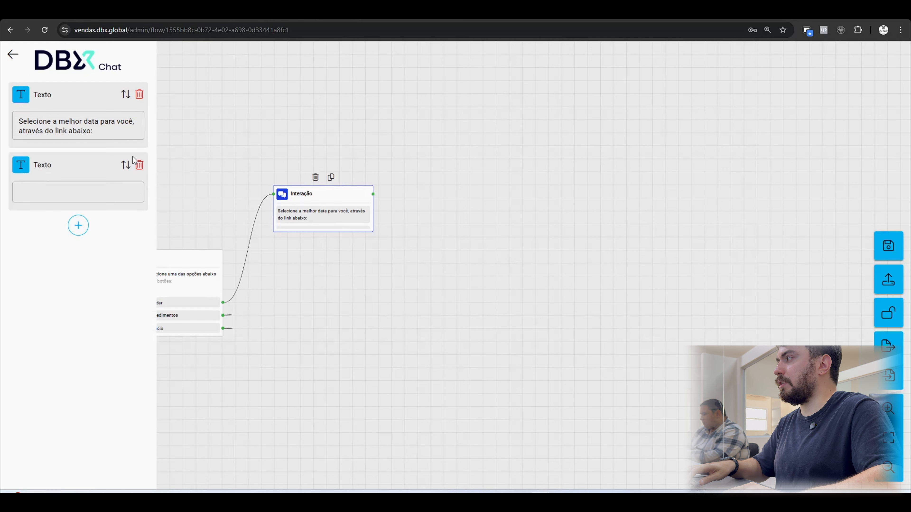
{"action": "left_click", "coordinate": [92, 192]}
{"action": "left_click", "coordinate": [99, 275]}
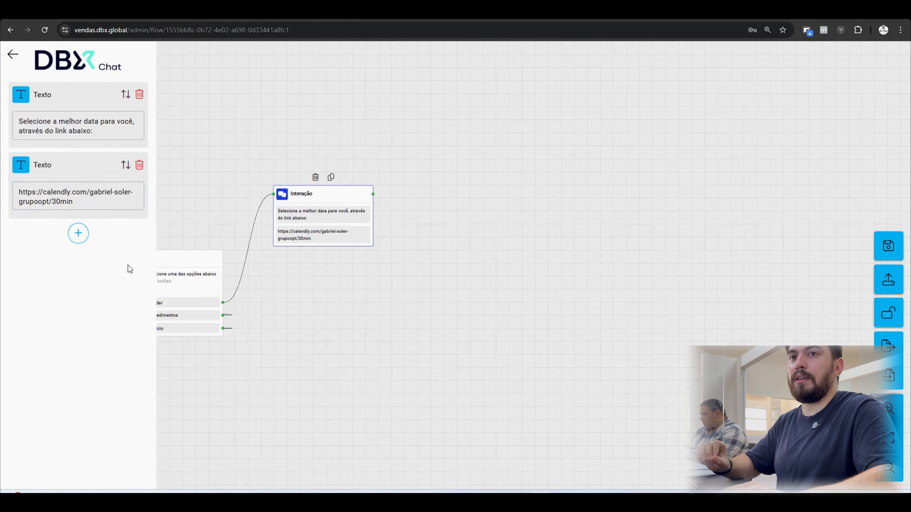
{"action": "left_click", "coordinate": [449, 123]}
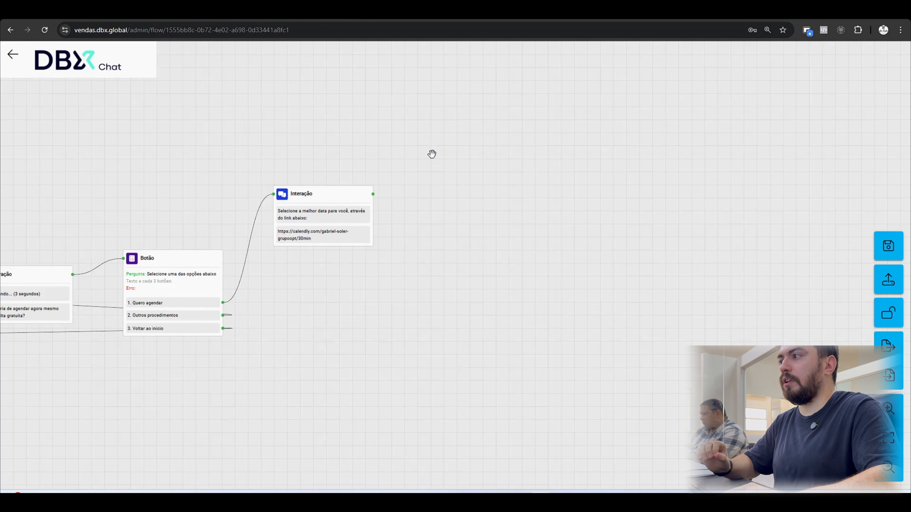
{"action": "left_click_drag", "start_coordinate": [426, 163], "coordinate": [431, 168]}
Copy the mind map node text telling the patient that scheduling is done through the link and to write again with any questions.
{"action": "key", "text": "ctrl+Tab"}
{"action": "left_click_drag", "start_coordinate": [491, 236], "coordinate": [331, 238]}
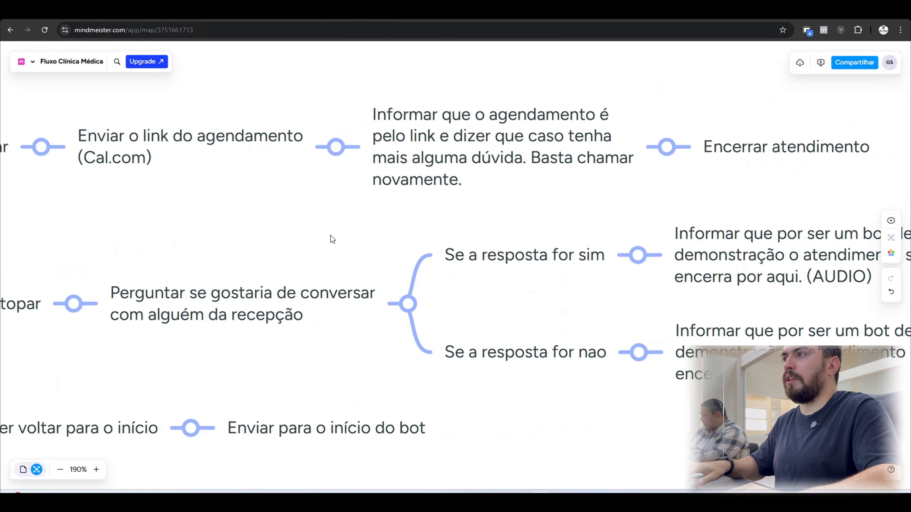
{"action": "left_click", "coordinate": [502, 130]}
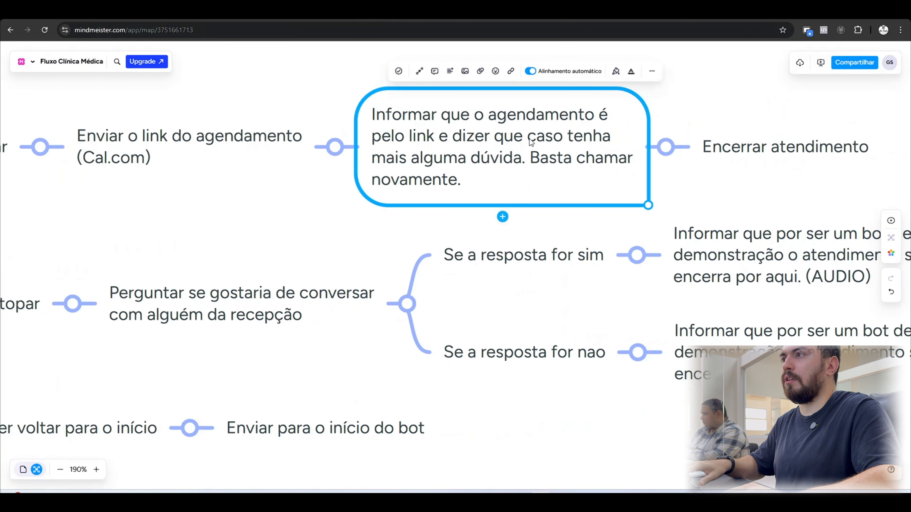
{"action": "double_click", "coordinate": [423, 149]}
{"action": "key", "text": "ctrl+c"}
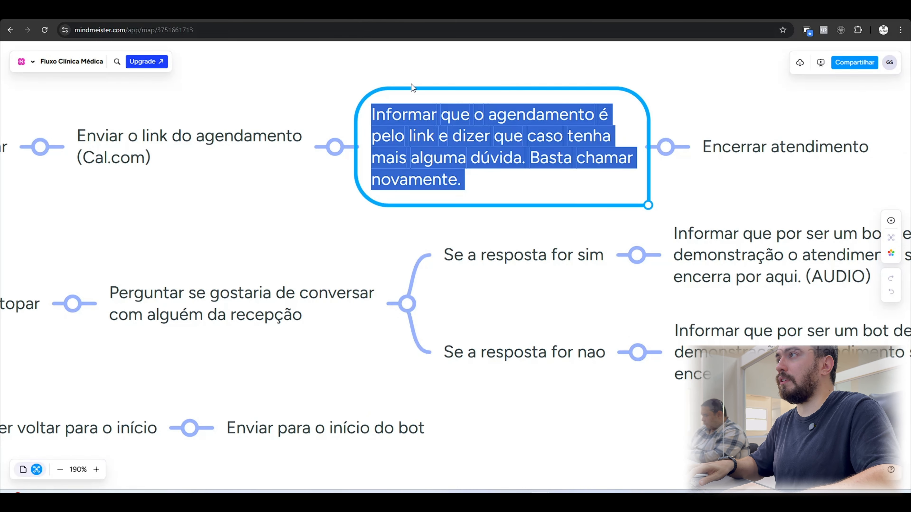
{"action": "key", "text": "ctrl+Tab"}
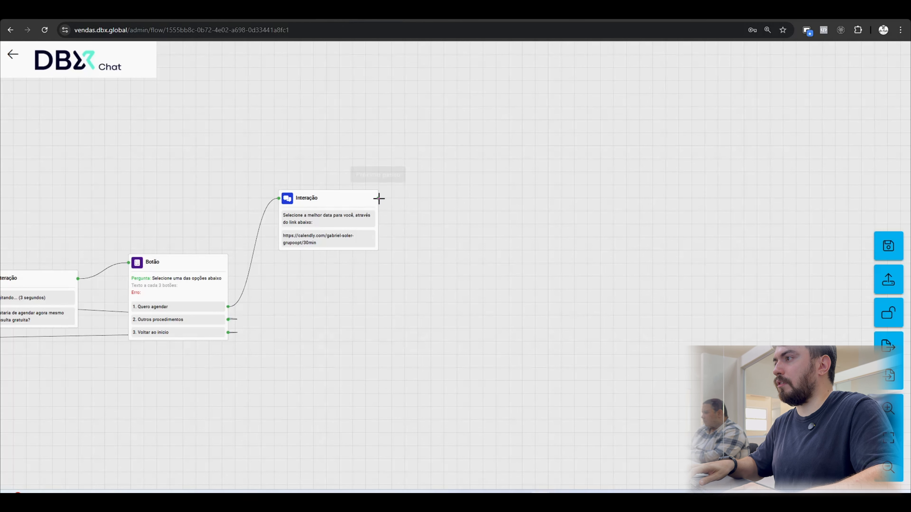
Add a 20-second Delay of type "Nenhum" after the Calendly link in the booking Interação.
{"action": "left_click", "coordinate": [365, 214]}
{"action": "left_click", "coordinate": [79, 233]}
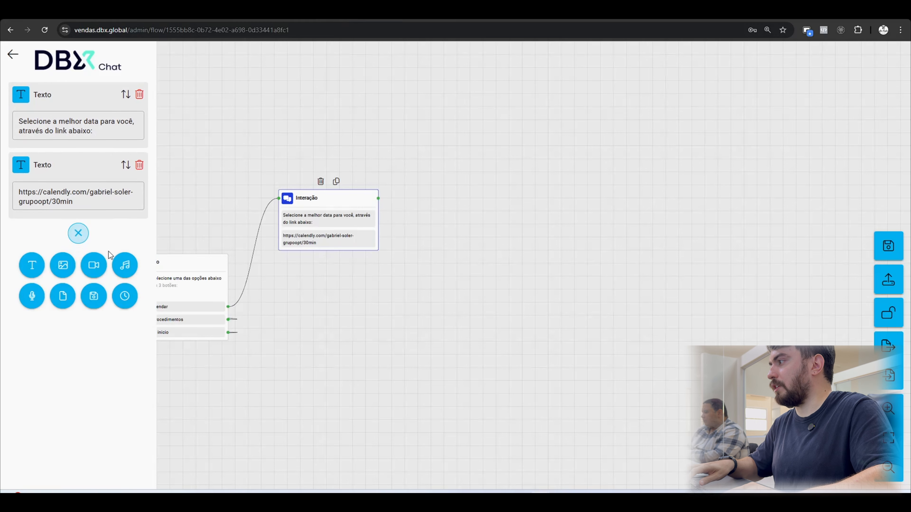
{"action": "left_click", "coordinate": [125, 297]}
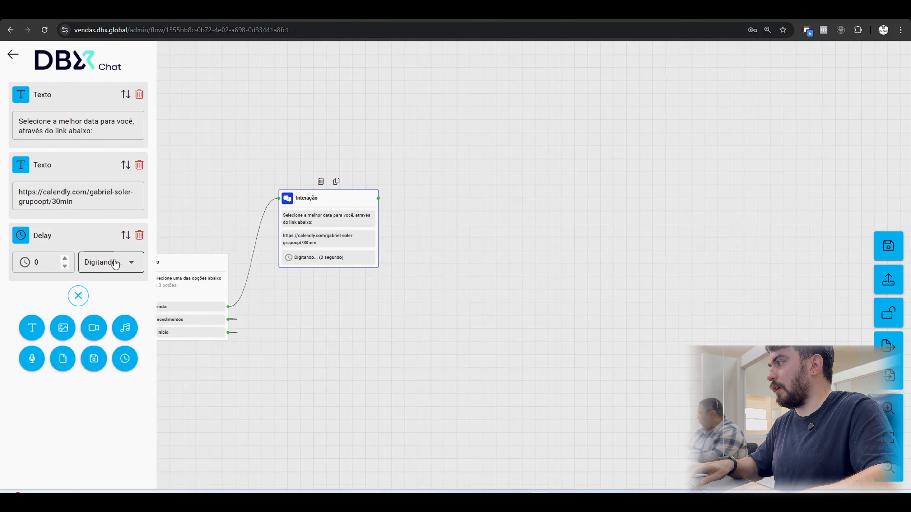
{"action": "left_click", "coordinate": [82, 261]}
{"action": "left_click", "coordinate": [99, 331]}
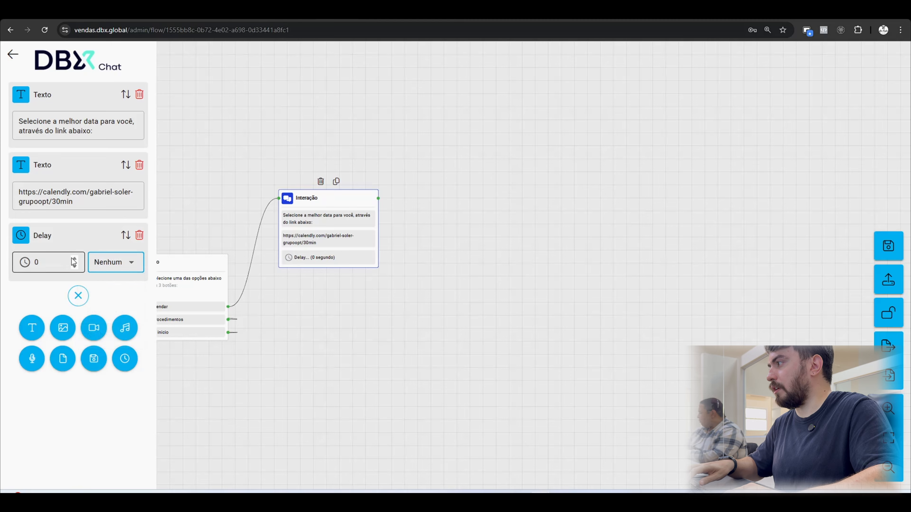
{"action": "left_click_drag", "start_coordinate": [50, 264], "coordinate": [29, 267]}
{"action": "type", "text": "20"}
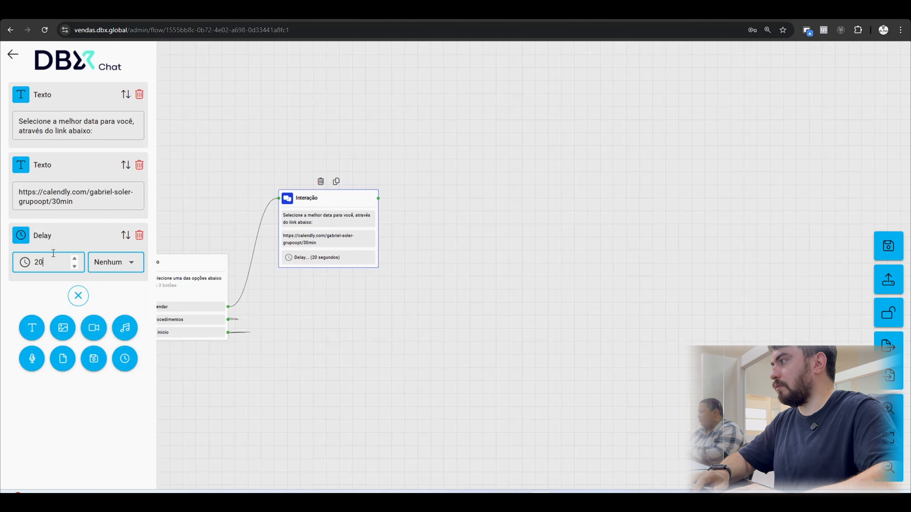
Add a text below the delay containing the copied note "Informar que o agendamento é pelo link e dizer que caso tenha mais alguma dúvida. Basta chamar novamente.".
{"action": "left_click", "coordinate": [32, 328]}
{"action": "key", "text": "ctrl+v"}
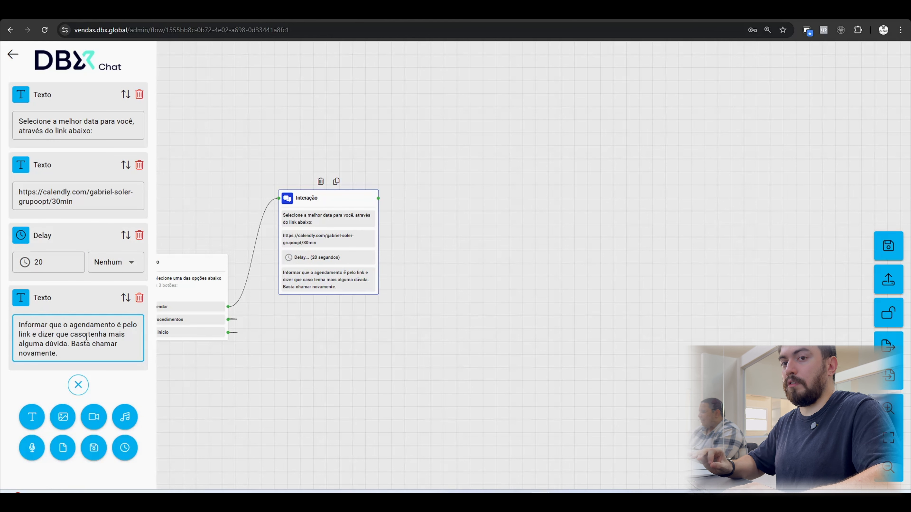
{"action": "left_click", "coordinate": [384, 183]}
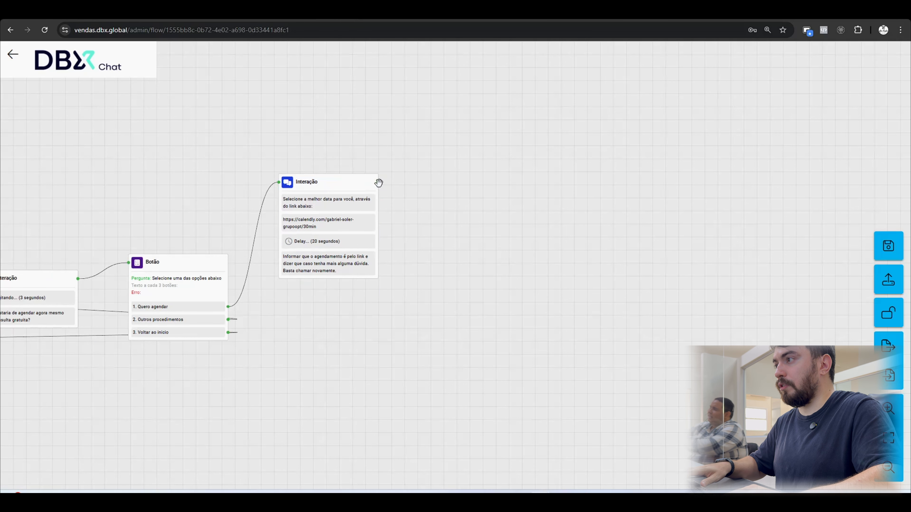
Connect a new Interação to the booking Interação with the text "Seu atendimento foi encerrado".
{"action": "left_click_drag", "start_coordinate": [379, 183], "coordinate": [418, 182]}
{"action": "left_click", "coordinate": [443, 182]}
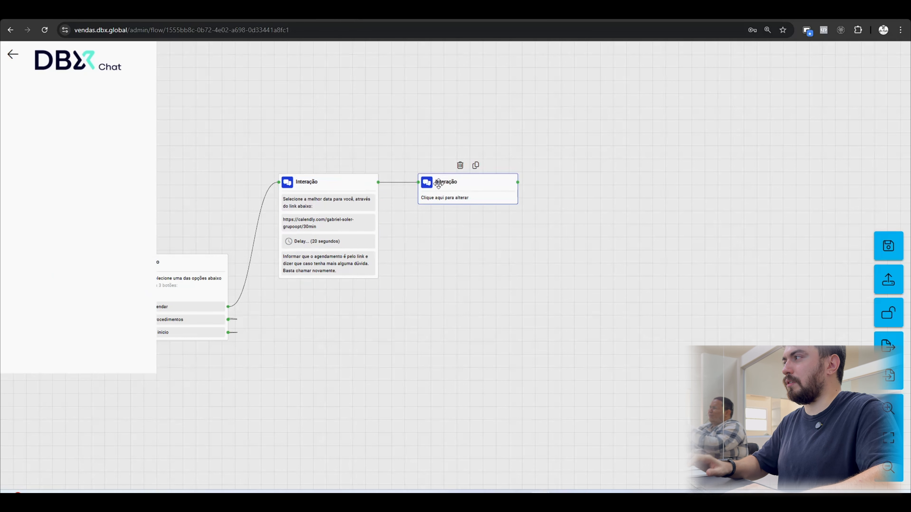
{"action": "left_click", "coordinate": [81, 94]}
{"action": "left_click", "coordinate": [32, 124]}
{"action": "type", "text": "Seu atendimento foi encerrado"}
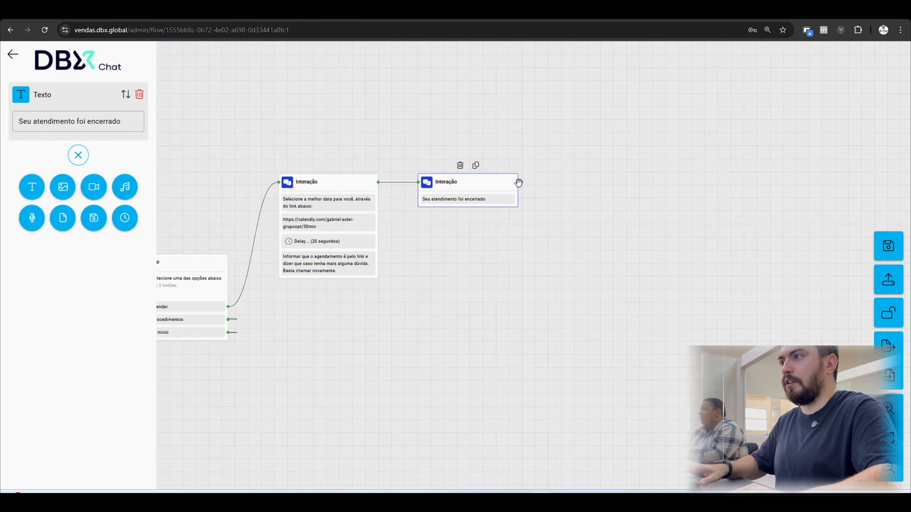
Connect an Ação block to the "Seu atendimento foi encerrado" Interação and set its action to "Encerrar atendimento".
{"action": "left_click_drag", "start_coordinate": [550, 205], "coordinate": [552, 208]}
{"action": "left_click", "coordinate": [583, 230]}
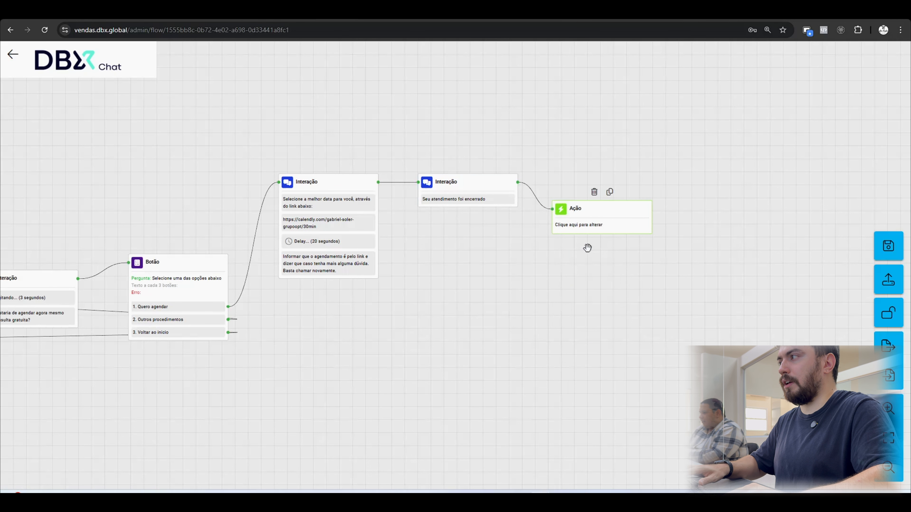
{"action": "left_click", "coordinate": [92, 109]}
{"action": "left_click", "coordinate": [83, 132]}
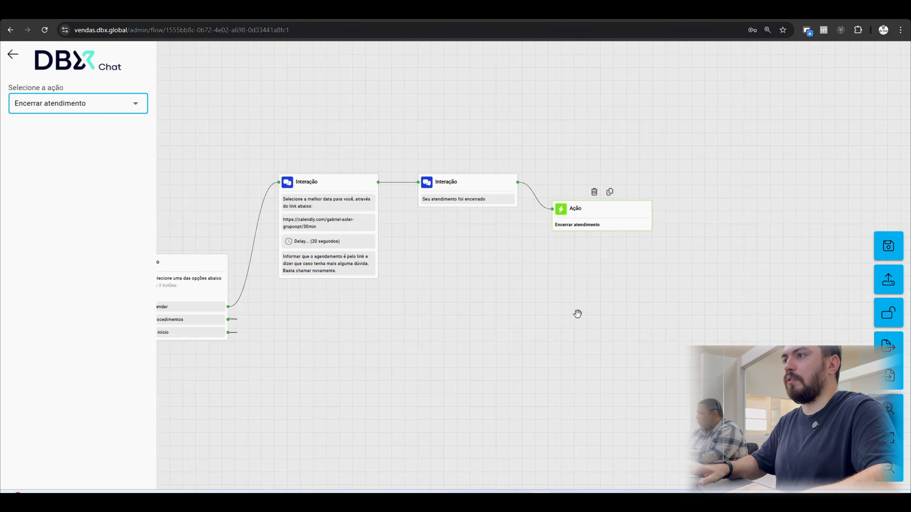
{"action": "left_click_drag", "start_coordinate": [605, 225], "coordinate": [590, 221]}
Select the greeting text that follows "Já sou paciente" in the mind map for copying.
{"action": "left_click_drag", "start_coordinate": [445, 301], "coordinate": [618, 240]}
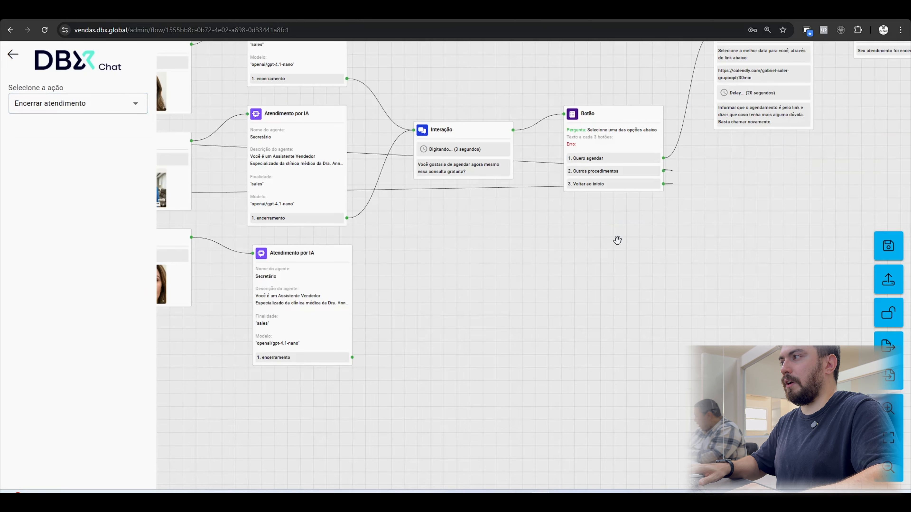
{"action": "left_click_drag", "start_coordinate": [487, 286], "coordinate": [565, 287]}
{"action": "scroll", "coordinate": [565, 287], "scroll_direction": "down", "scroll_amount": 3}
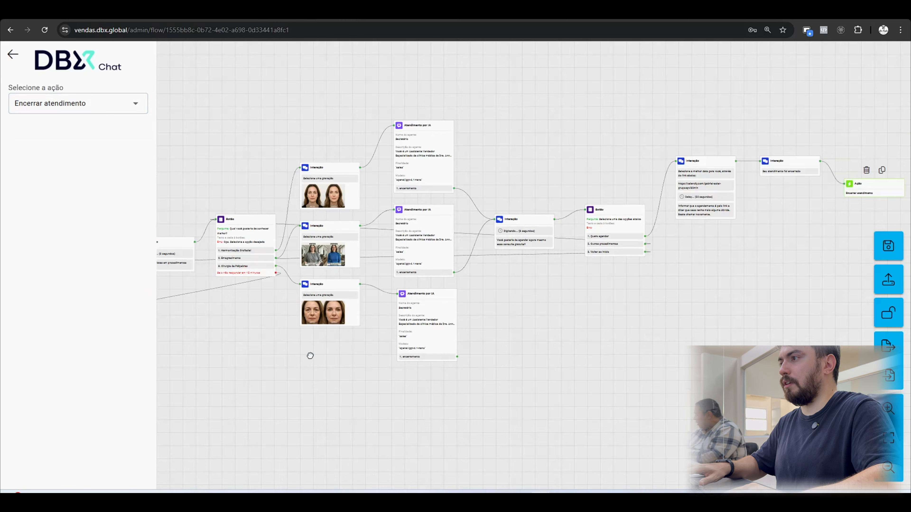
{"action": "left_click_drag", "start_coordinate": [310, 355], "coordinate": [462, 247]}
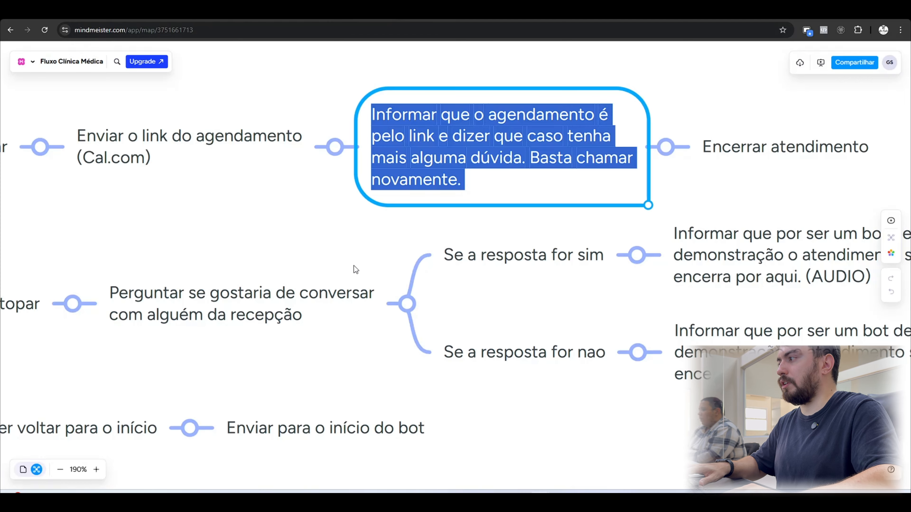
{"action": "left_click_drag", "start_coordinate": [291, 235], "coordinate": [338, 198]}
{"action": "scroll", "coordinate": [311, 257], "scroll_direction": "down", "scroll_amount": 3}
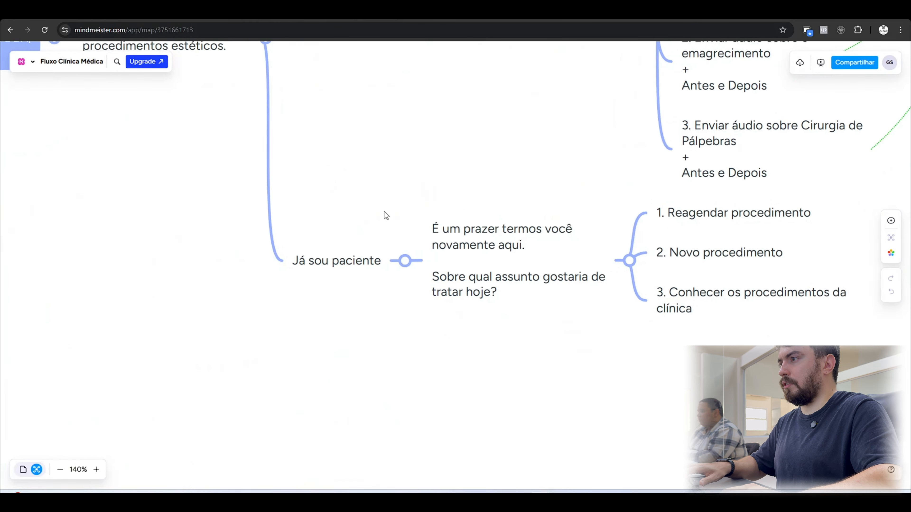
{"action": "scroll", "coordinate": [410, 256], "scroll_direction": "up", "scroll_amount": 2}
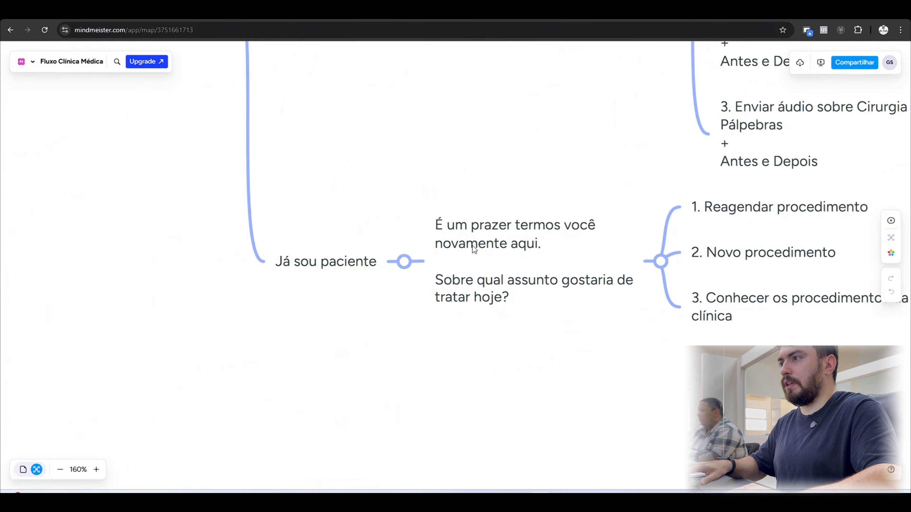
{"action": "double_click", "coordinate": [474, 248]}
{"action": "key", "text": "ctrl+a"}
{"action": "key", "text": "ctrl+c"}
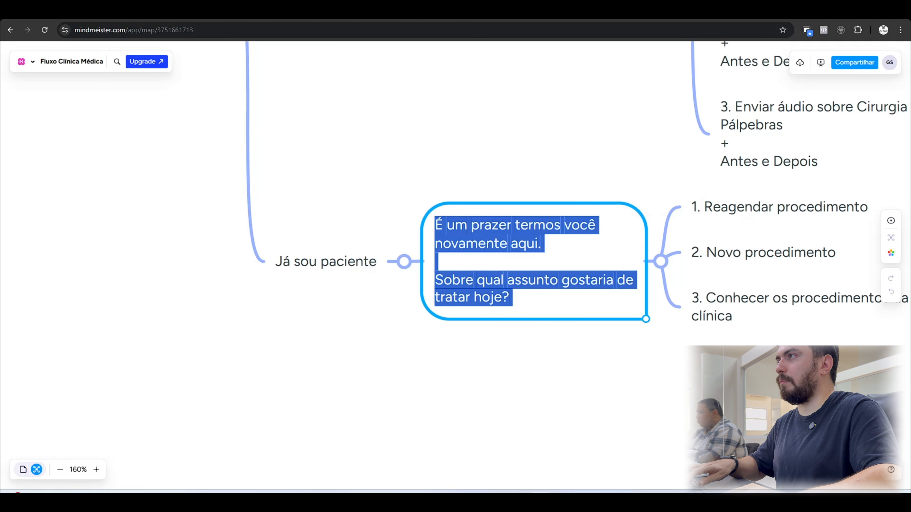
Connect an Interação to "Já sou paciente" with a 3-second "Digitando" delay and the greeting text copied from the mind map.
{"action": "key", "text": "ctrl+Tab"}
{"action": "left_click", "coordinate": [342, 177]}
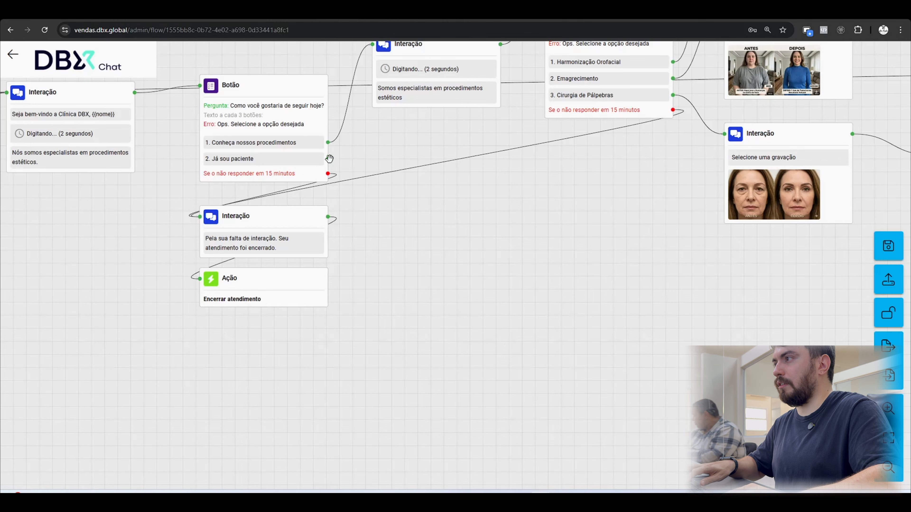
{"action": "left_click_drag", "start_coordinate": [328, 158], "coordinate": [434, 359]}
{"action": "left_click", "coordinate": [466, 360]}
{"action": "left_click", "coordinate": [78, 93]}
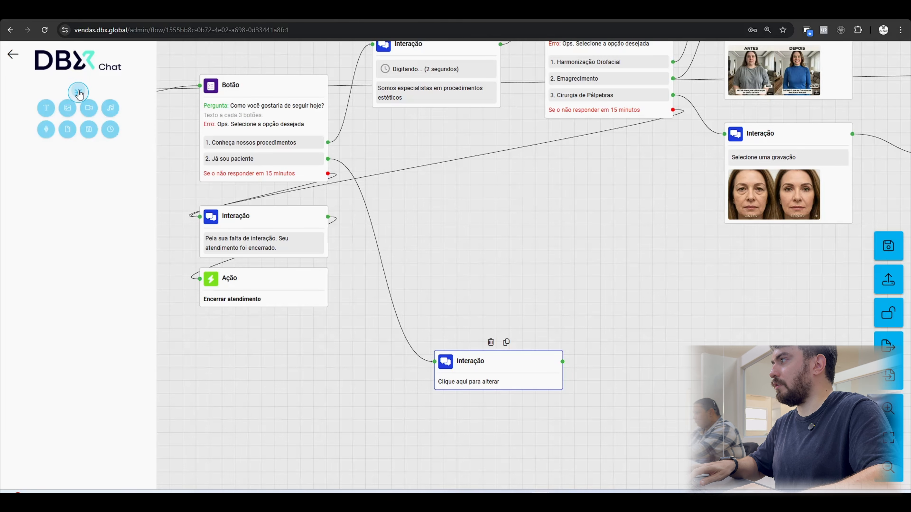
{"action": "left_click", "coordinate": [124, 156]}
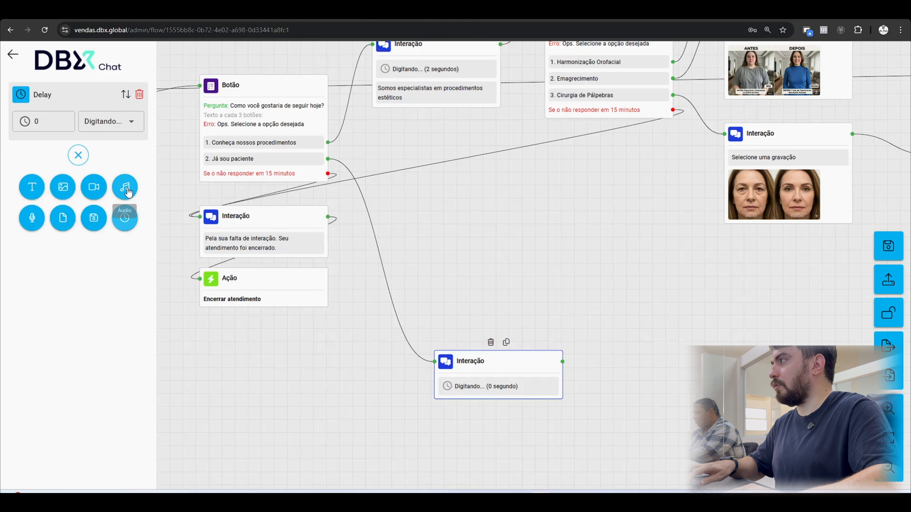
{"action": "triple_click", "coordinate": [67, 116]}
{"action": "left_click", "coordinate": [42, 182]}
{"action": "key", "text": "ctrl+v"}
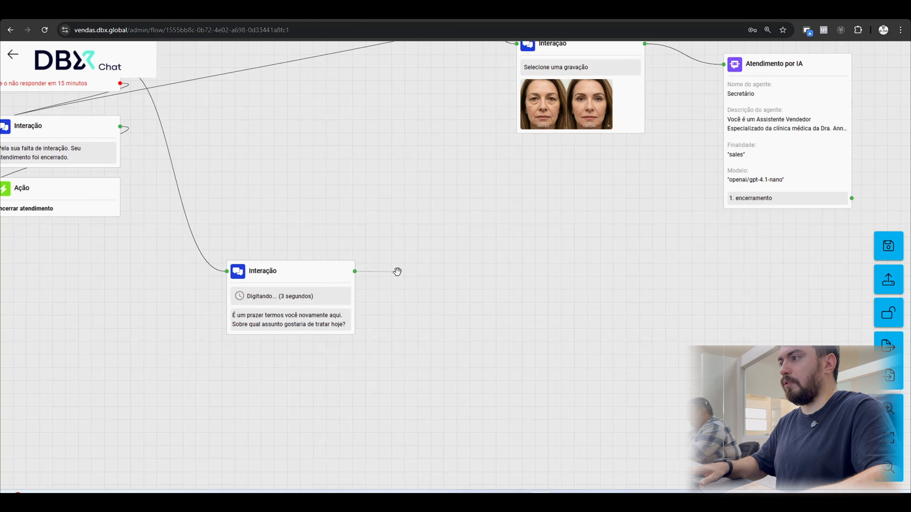
Connect a Botão block to the returning-patient greeting and make "Reagendar procedimento" its first option, without the leading number.
{"action": "left_click_drag", "start_coordinate": [398, 271], "coordinate": [407, 272]}
{"action": "left_click", "coordinate": [441, 361]}
{"action": "left_click", "coordinate": [86, 230]}
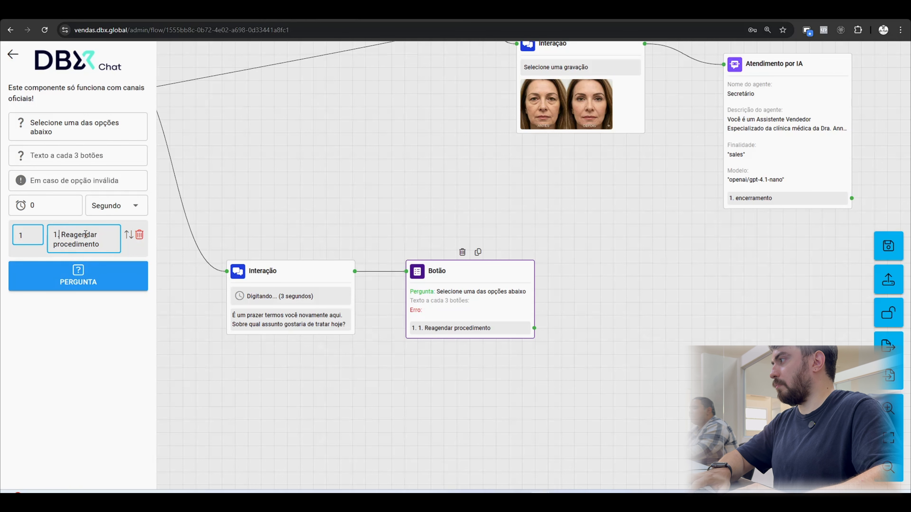
{"action": "key", "text": "BackSpace"}
{"action": "key", "text": "BackSpace"}
{"action": "key", "text": "BackSpace"}
Add the options "Novo procedimento" and "Conhecer os procedimentos da clínica" to the returning-patient Botão, copying them from the mind map.
{"action": "left_click", "coordinate": [89, 283]}
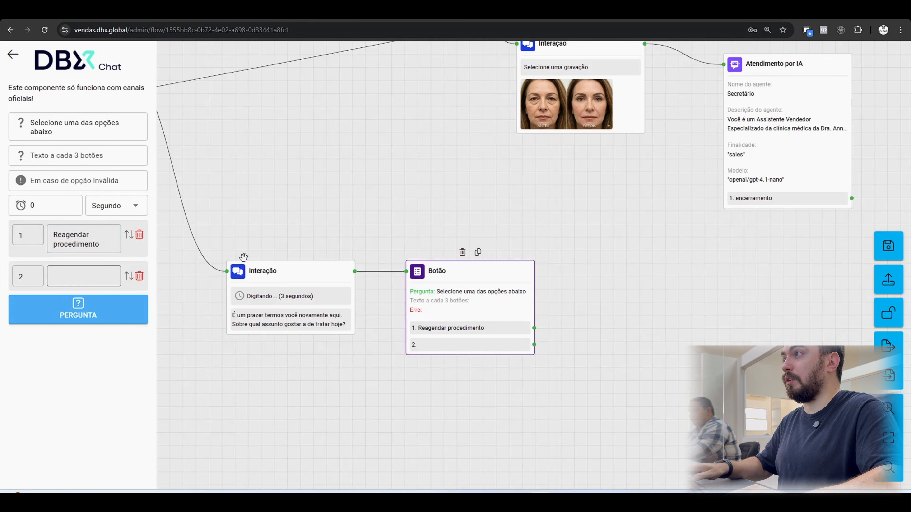
{"action": "left_click", "coordinate": [430, 12]}
{"action": "double_click", "coordinate": [467, 258]}
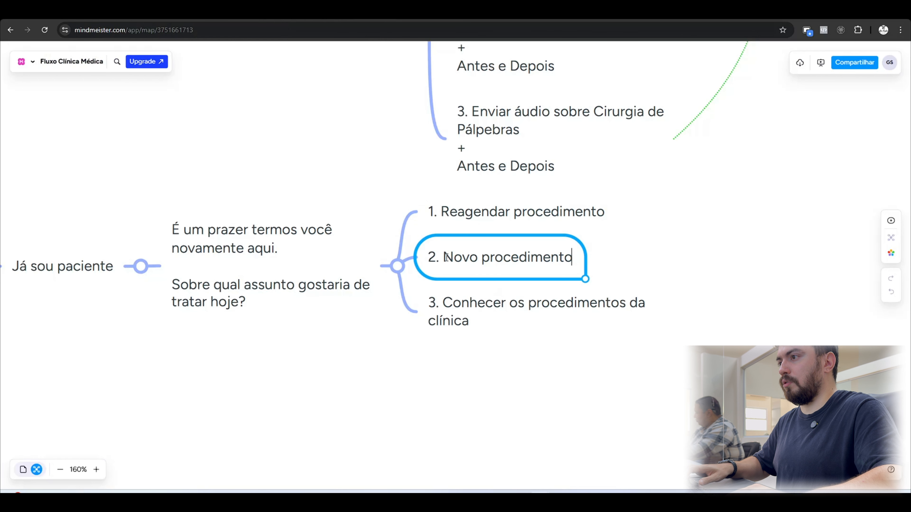
{"action": "left_click_drag", "start_coordinate": [445, 257], "coordinate": [563, 261]}
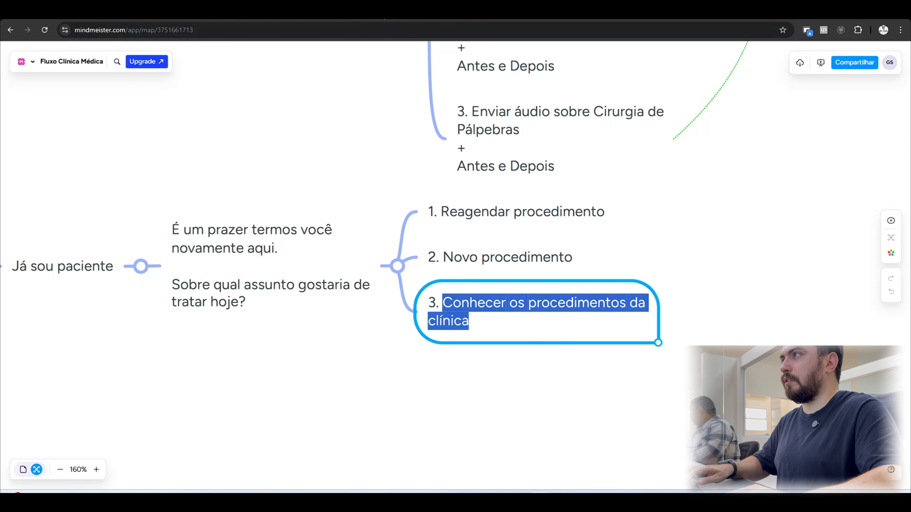
{"action": "left_click", "coordinate": [382, 12]}
{"action": "left_click", "coordinate": [101, 316]}
{"action": "type", "text": "Conhecer os procedimentos da clínica"}
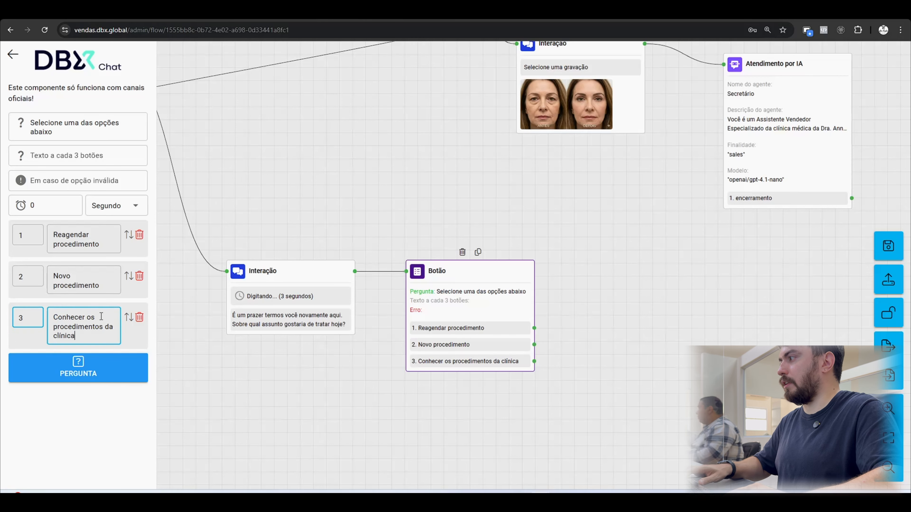
{"action": "left_click", "coordinate": [288, 187]}
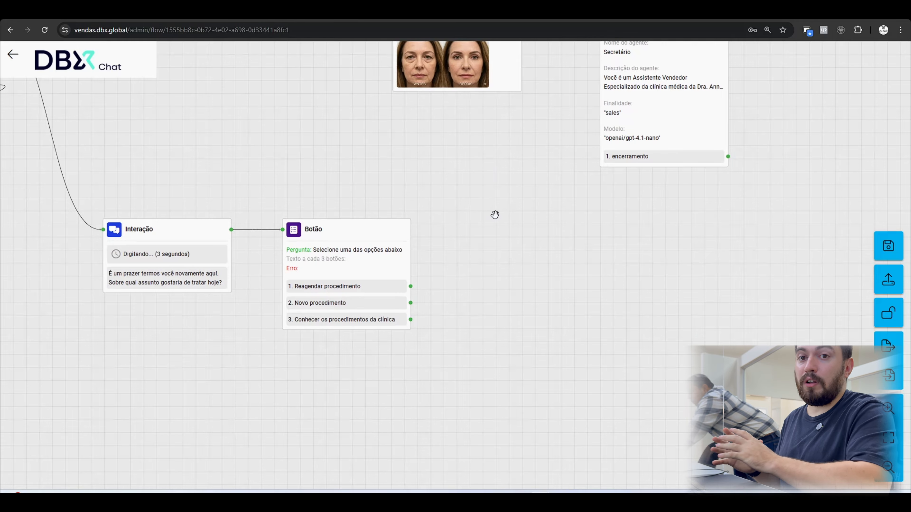
Connect an Interação to "Reagendar procedimento" with the texts "Esta etapa seria transferido para o atendente.", a demonstration-bot closing notice and "Até logo".
{"action": "scroll", "coordinate": [472, 231], "scroll_direction": "up", "scroll_amount": 4}
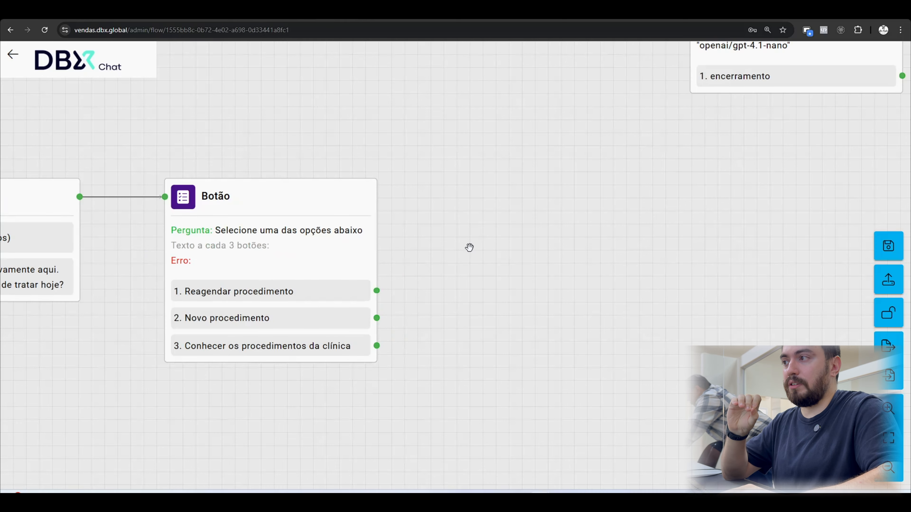
{"action": "left_click_drag", "start_coordinate": [464, 238], "coordinate": [351, 248]}
{"action": "left_click_drag", "start_coordinate": [267, 294], "coordinate": [386, 234]}
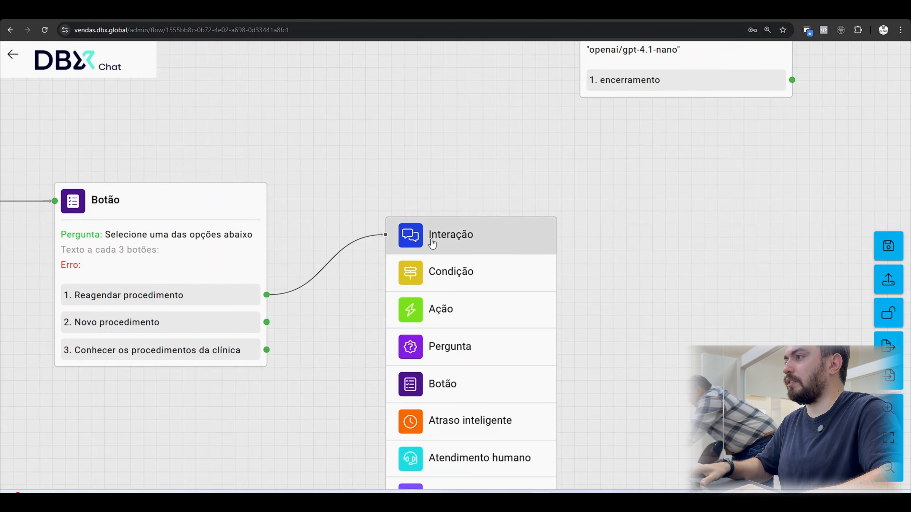
{"action": "left_click", "coordinate": [424, 250]}
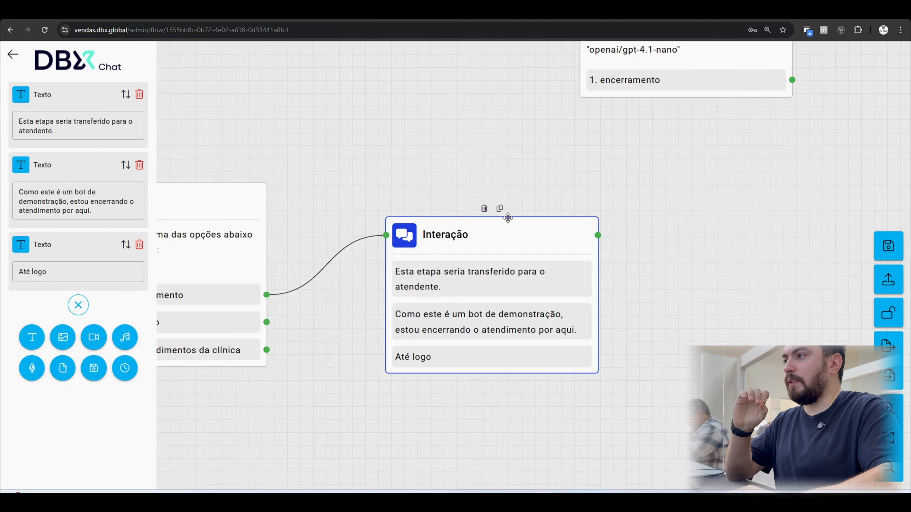
{"action": "left_click", "coordinate": [458, 166]}
Connect an Ação block to the "Até logo" Interação and set its action to "Encerrar atendimento".
{"action": "left_click_drag", "start_coordinate": [598, 236], "coordinate": [649, 235]}
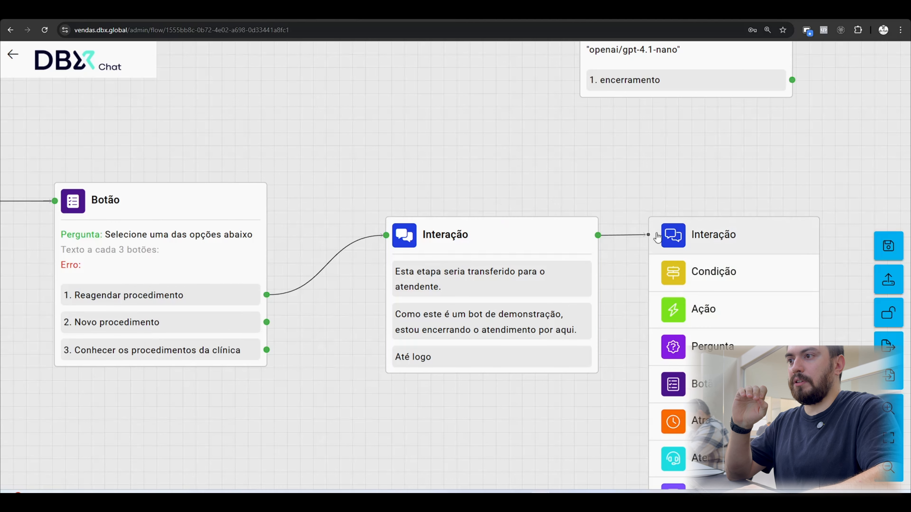
{"action": "left_click", "coordinate": [700, 309]}
{"action": "left_click", "coordinate": [127, 108]}
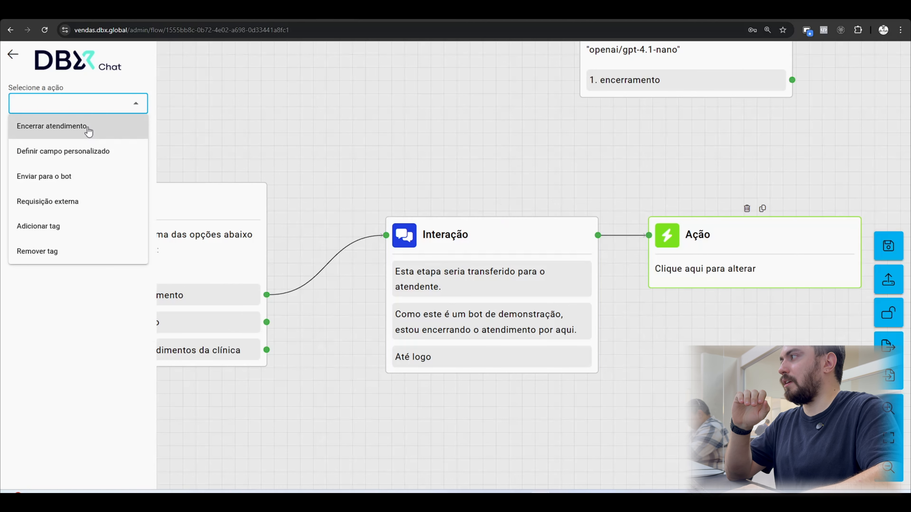
{"action": "left_click", "coordinate": [85, 128]}
{"action": "left_click", "coordinate": [365, 140]}
{"action": "scroll", "coordinate": [462, 170], "scroll_direction": "down", "scroll_amount": 10}
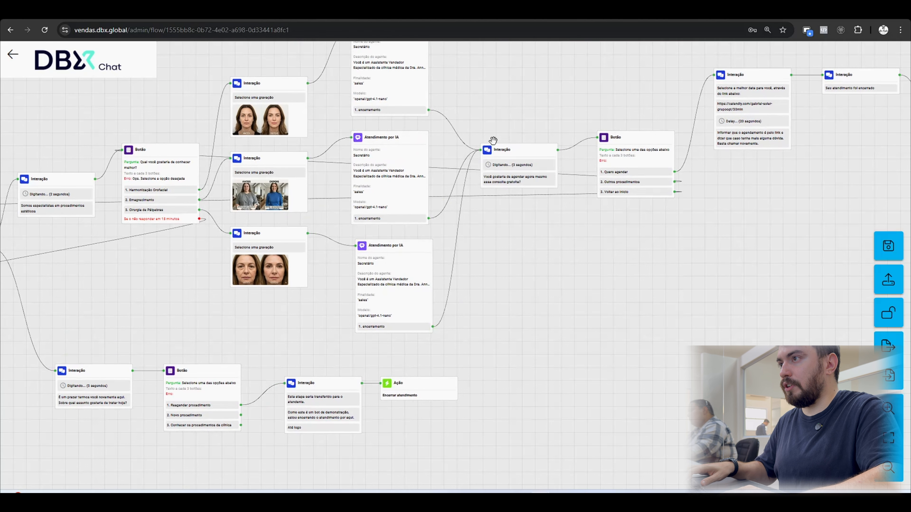
Save the finished chatbot flow and publish it.
{"action": "left_click_drag", "start_coordinate": [490, 143], "coordinate": [435, 153]}
{"action": "left_click_drag", "start_coordinate": [685, 281], "coordinate": [488, 289]}
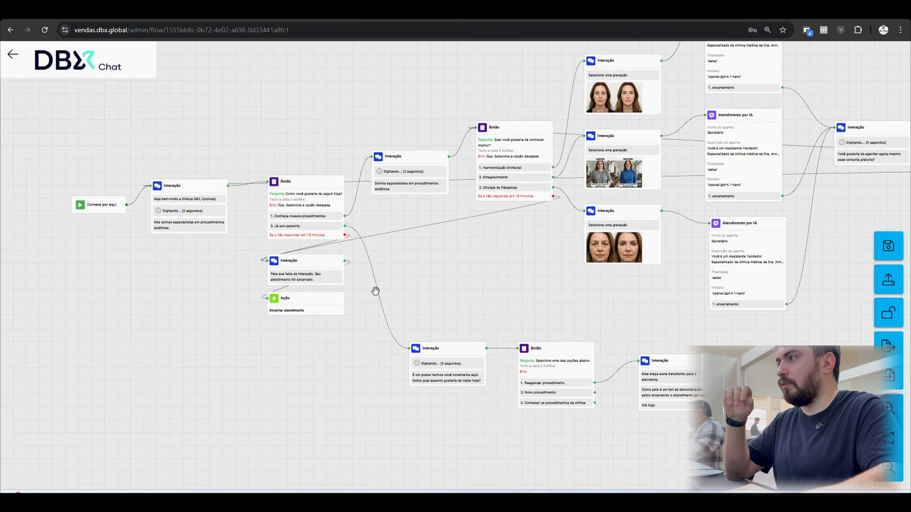
{"action": "left_click_drag", "start_coordinate": [438, 280], "coordinate": [75, 314]}
{"action": "left_click", "coordinate": [893, 253]}
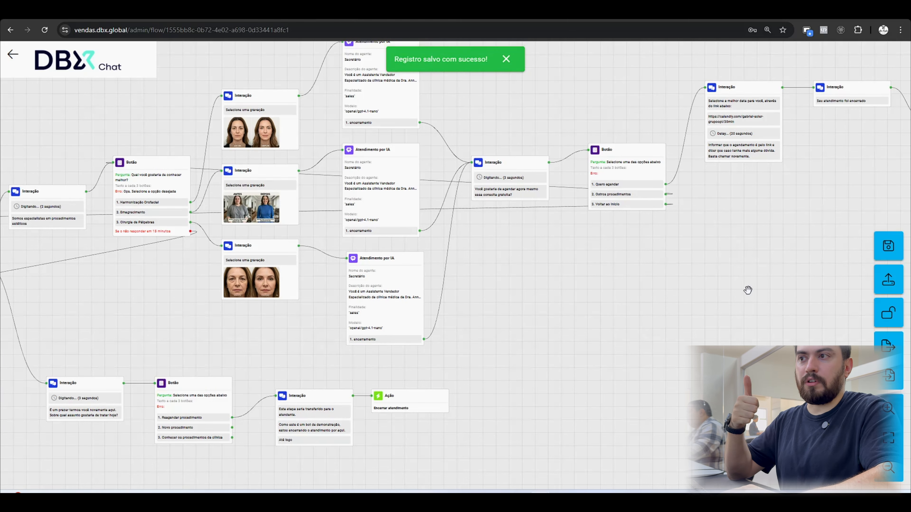
{"action": "left_click_drag", "start_coordinate": [755, 293], "coordinate": [679, 285]}
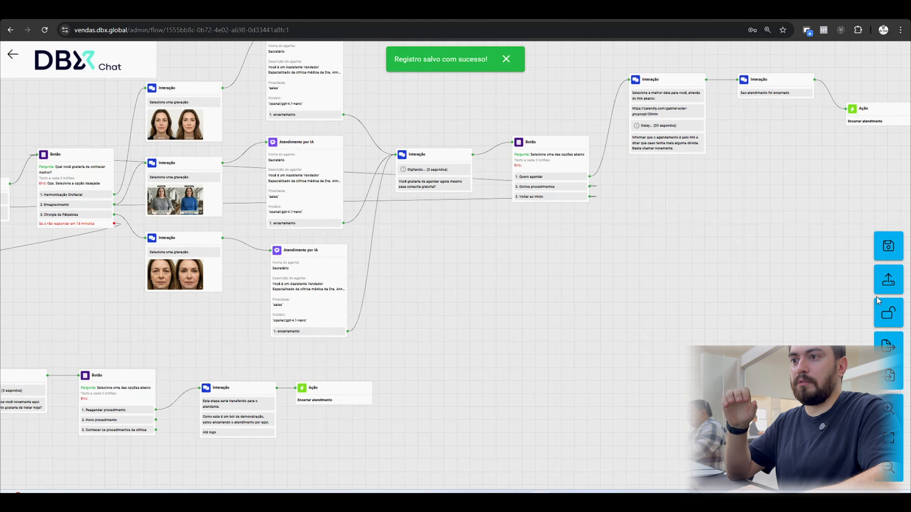
{"action": "left_click", "coordinate": [888, 285]}
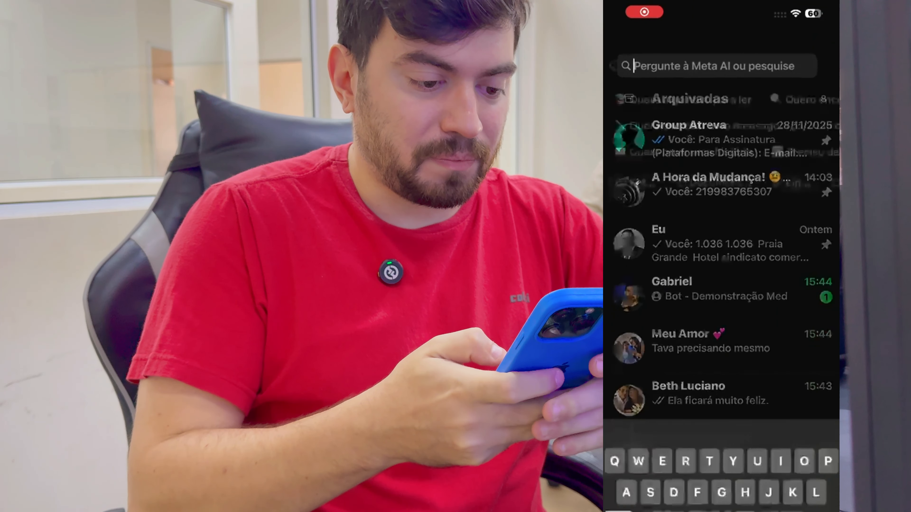
Switch to WhatsApp on the phone, search for "Demo", open the "Demonstração" contact and send it the message "Ola".
{"action": "type", "text": "Demo"}
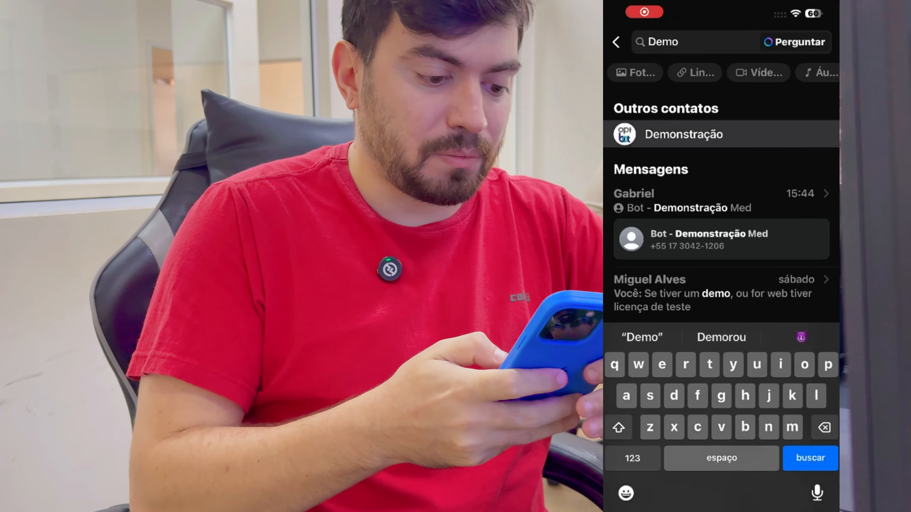
{"action": "left_click", "coordinate": [721, 134]}
{"action": "type", "text": "Ola"}
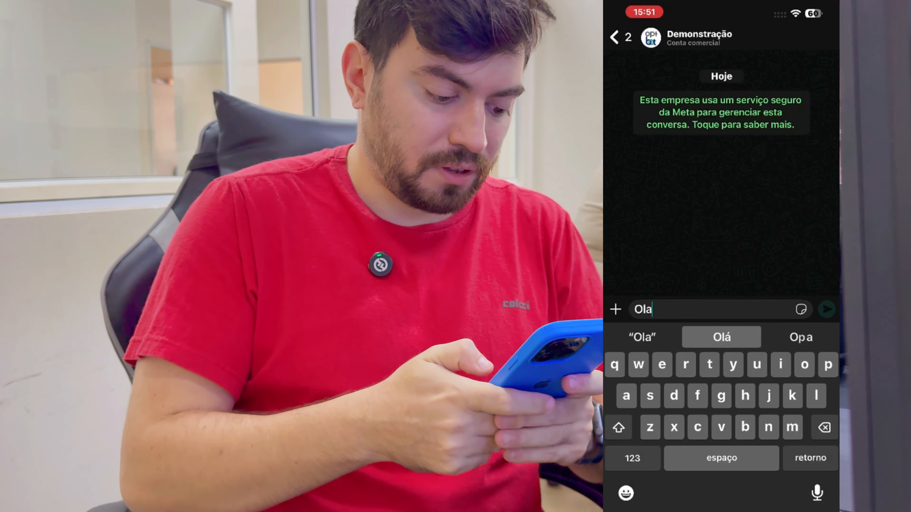
{"action": "left_click", "coordinate": [827, 309]}
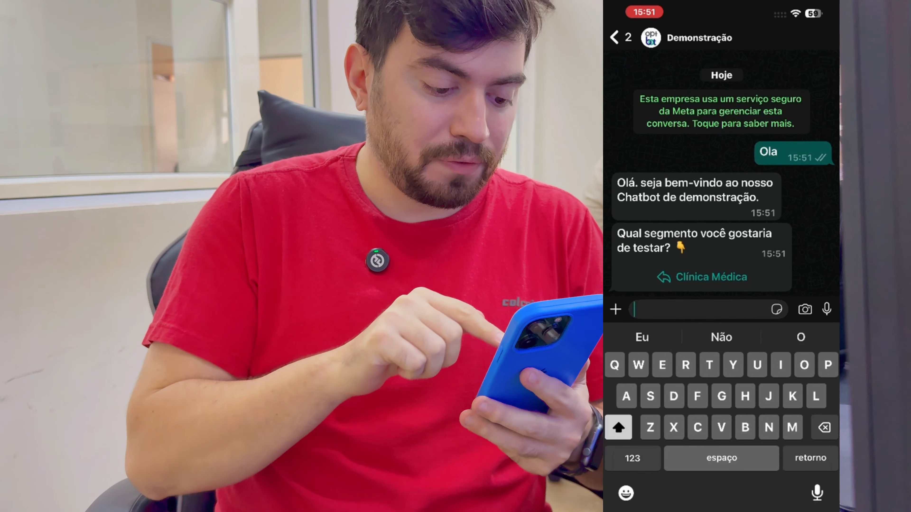
Test the bot's booking path by choosing "Clínica Médica", "Procedimentos", "Harmonização" and "Quero agendar".
{"action": "left_click", "coordinate": [702, 277]}
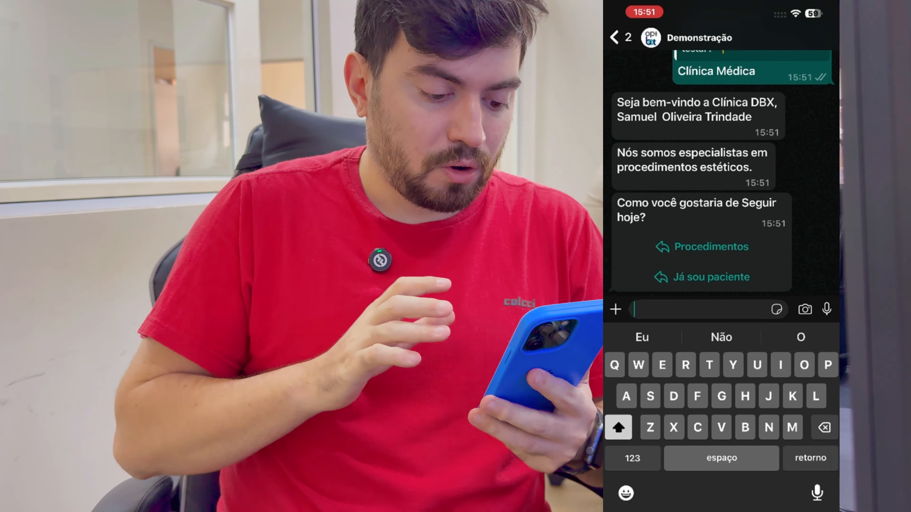
{"action": "left_click", "coordinate": [703, 247]}
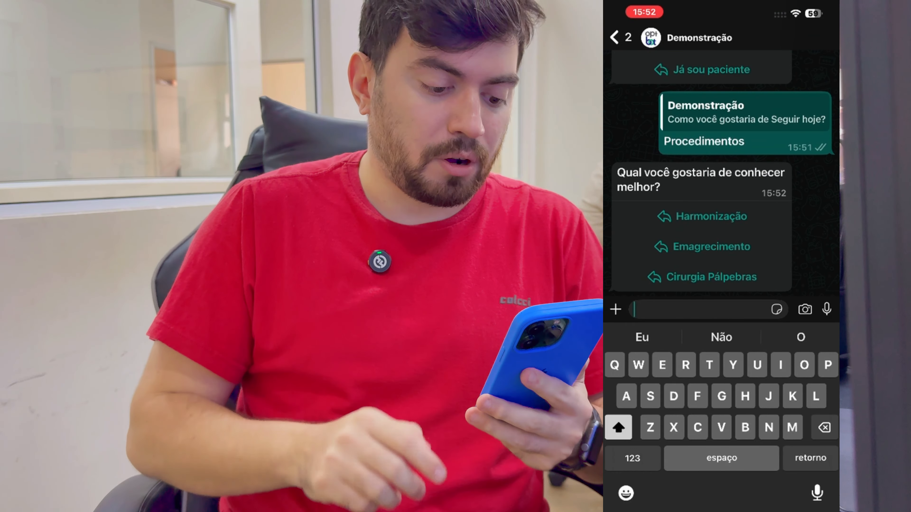
{"action": "left_click", "coordinate": [702, 217]}
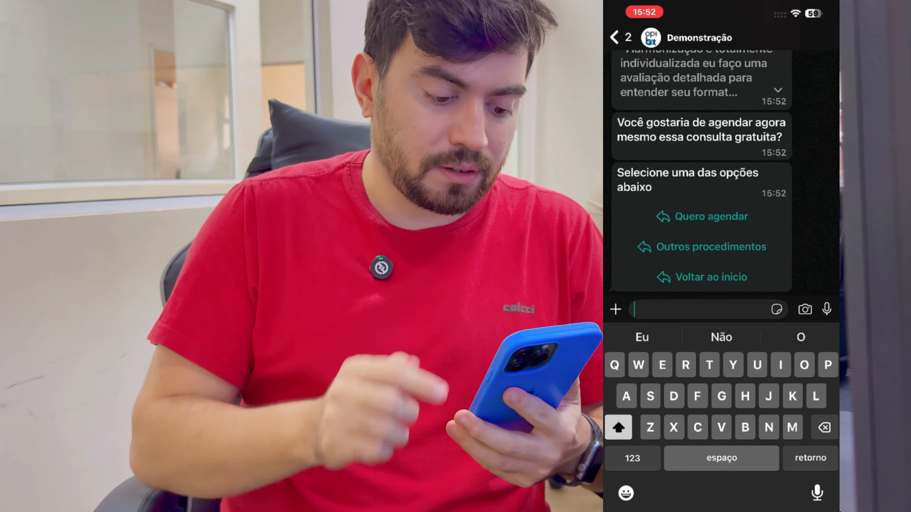
{"action": "left_click", "coordinate": [703, 216]}
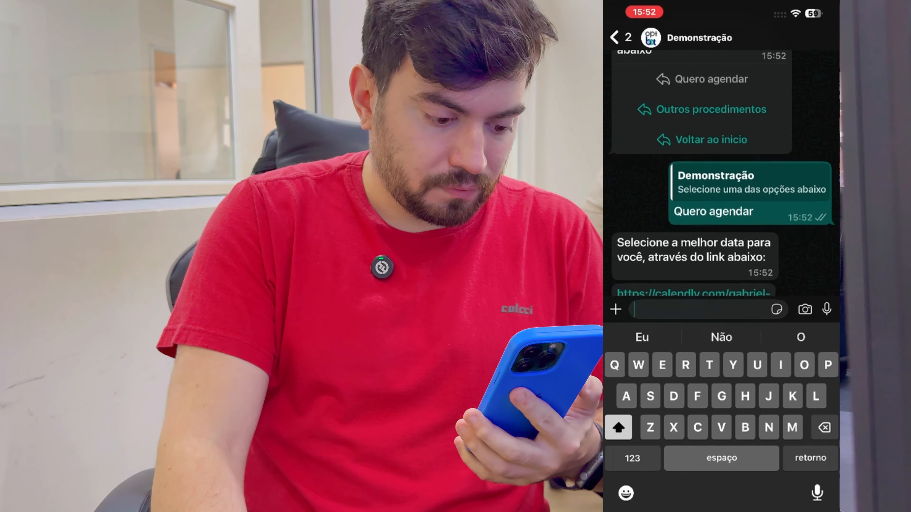
Open the bot's Calendly link, accept the cookies and choose the 15:00 slot on Tuesday, December 16, 2025.
{"action": "left_click", "coordinate": [692, 271]}
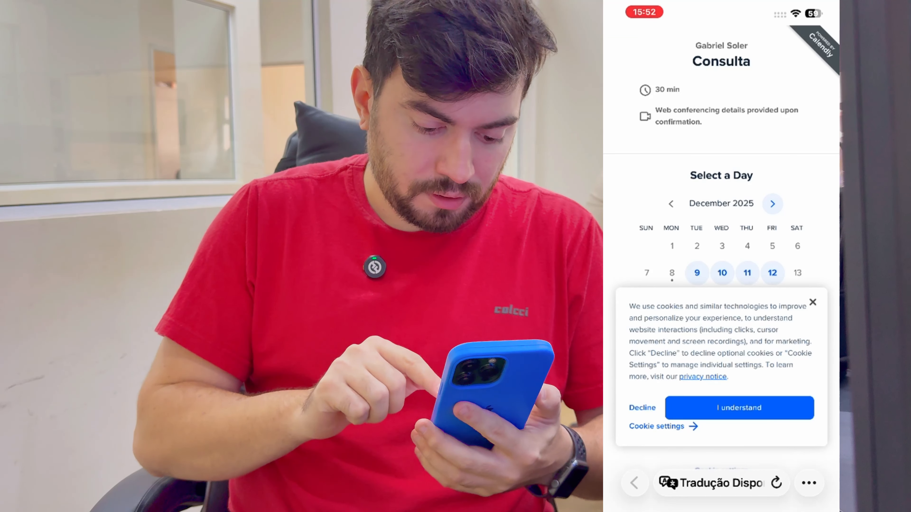
{"action": "left_click", "coordinate": [739, 408]}
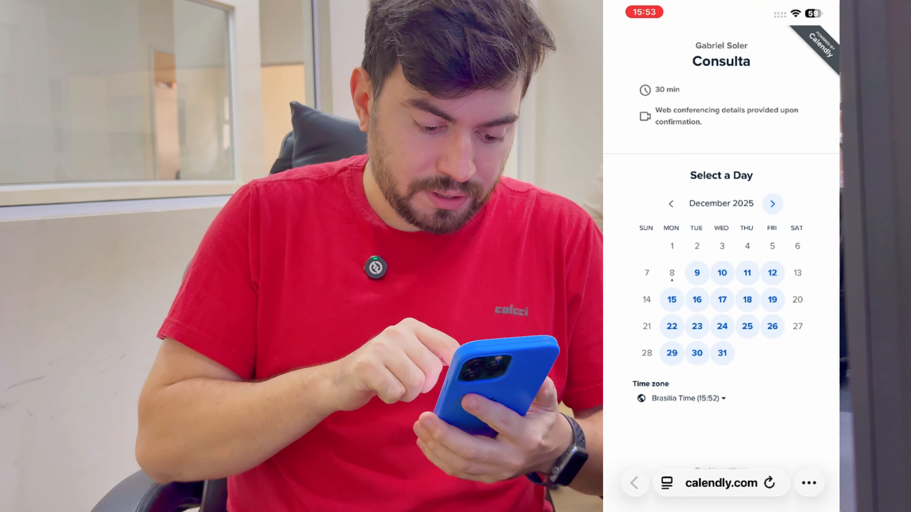
{"action": "left_click", "coordinate": [697, 300]}
{"action": "scroll", "coordinate": [721, 287], "scroll_direction": "down", "scroll_amount": 5}
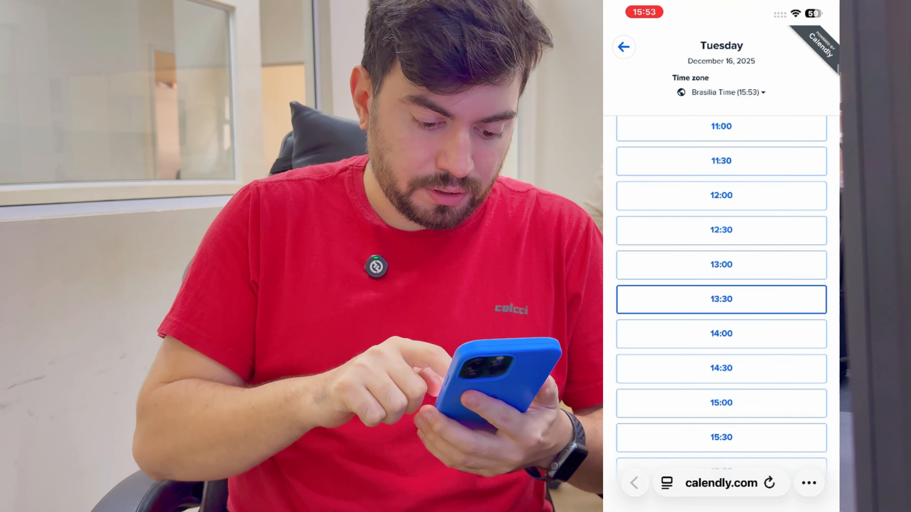
{"action": "left_click", "coordinate": [721, 273]}
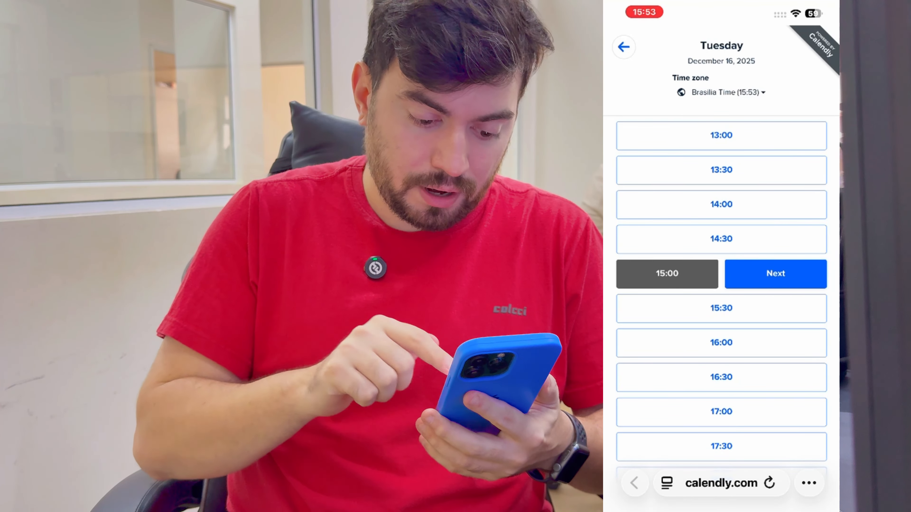
{"action": "left_click", "coordinate": [775, 273]}
Try to schedule the consultation with the details blank, and leave the Name field without filling it in.
{"action": "left_click", "coordinate": [721, 430]}
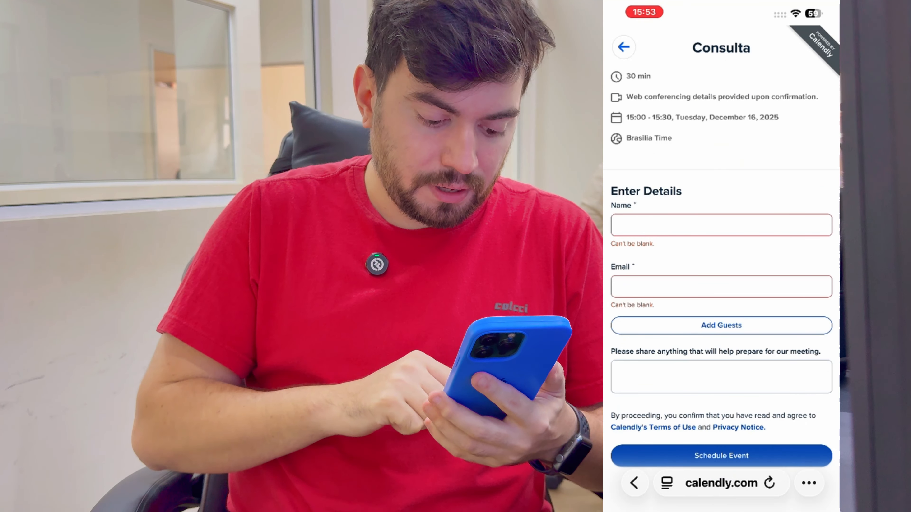
{"action": "left_click", "coordinate": [721, 225]}
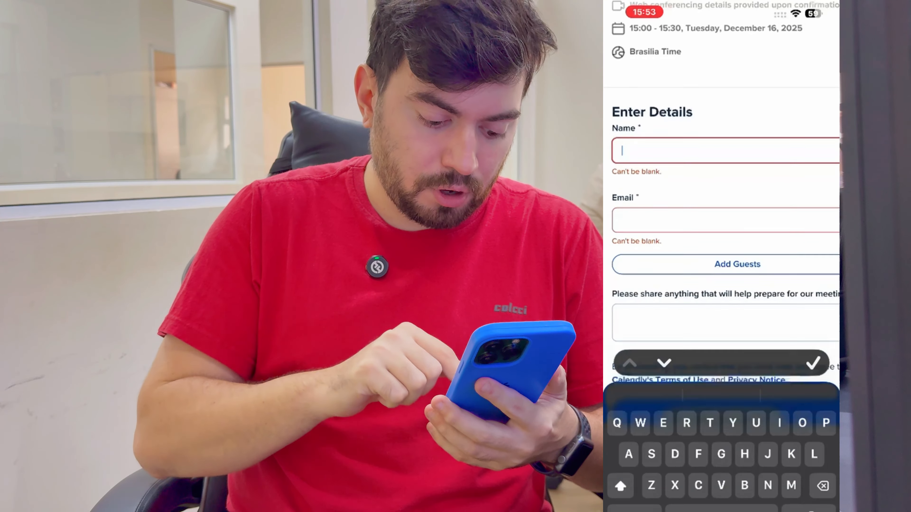
{"action": "left_click", "coordinate": [814, 303]}
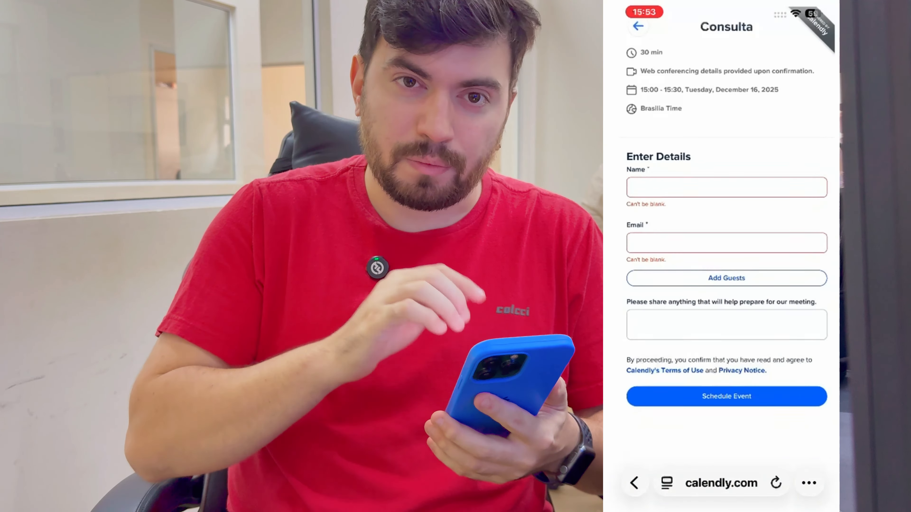